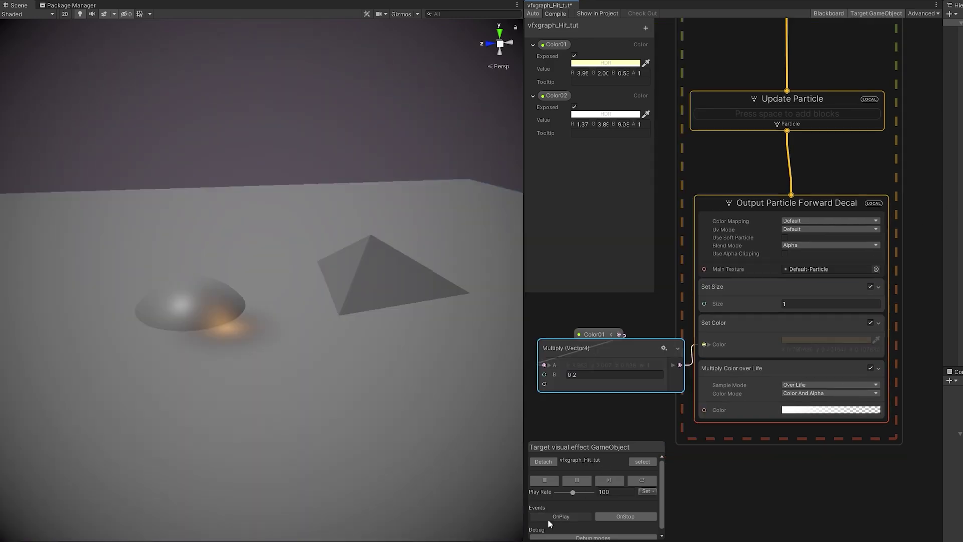
# Trigger the effect's OnPlay event to preview the hit in the scene
pyautogui.click(548, 518)
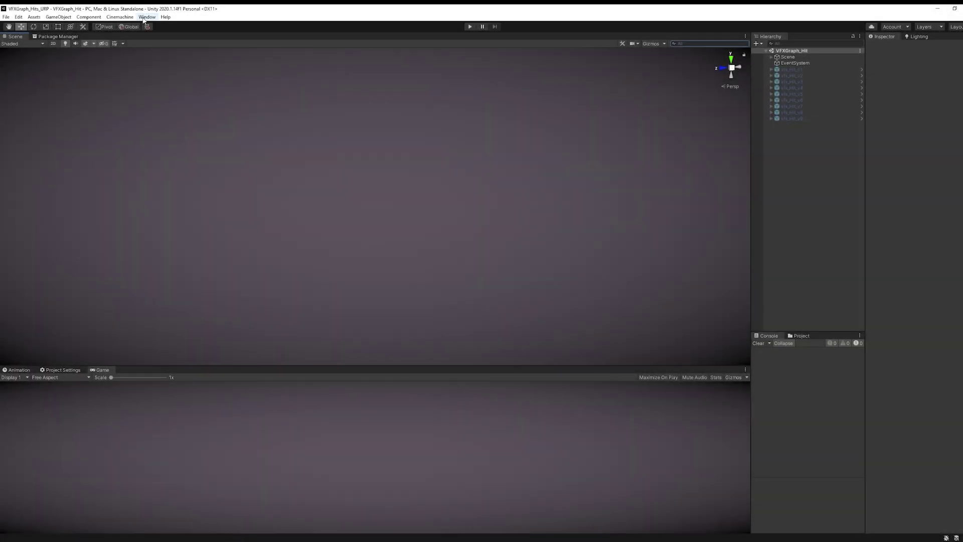
# Open the Package Manager and show the details of the Visual Effect Graph package
pyautogui.click(144, 19)
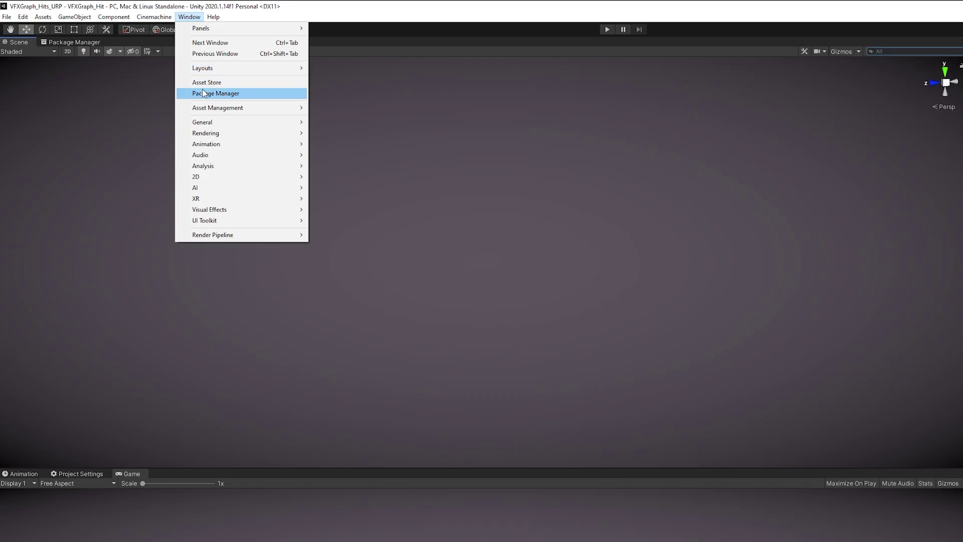
pyautogui.click(204, 93)
pyautogui.scroll(-5, 41, 338)
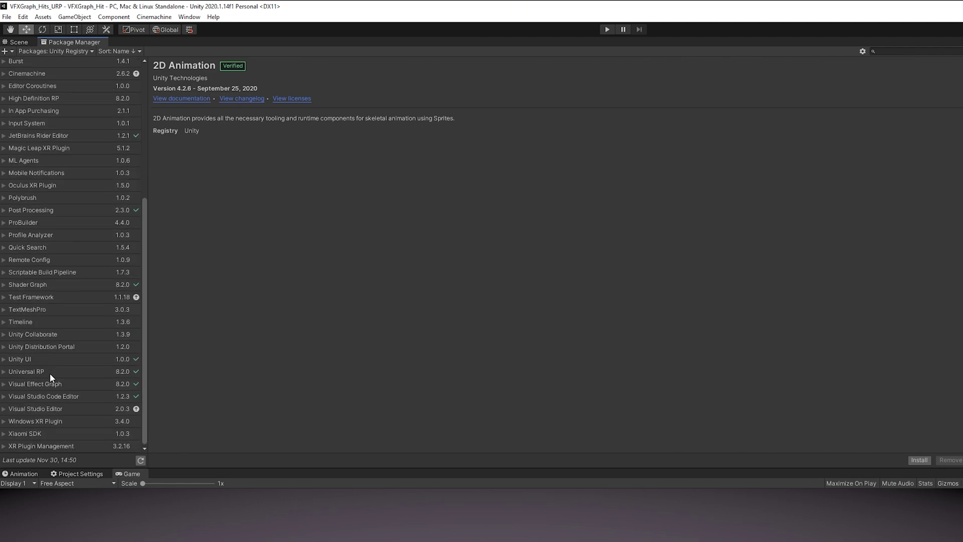
pyautogui.click(35, 384)
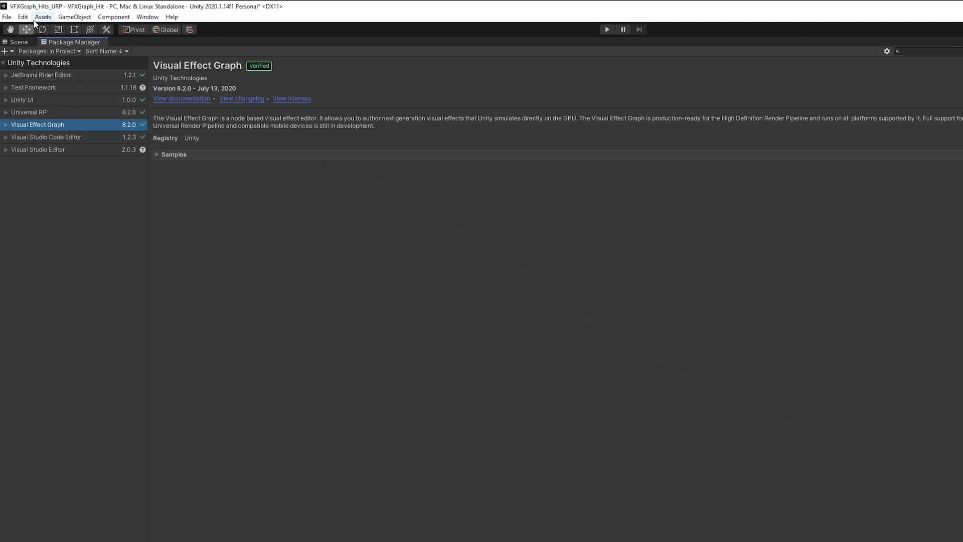
# Open the editor's Preferences
pyautogui.click(25, 19)
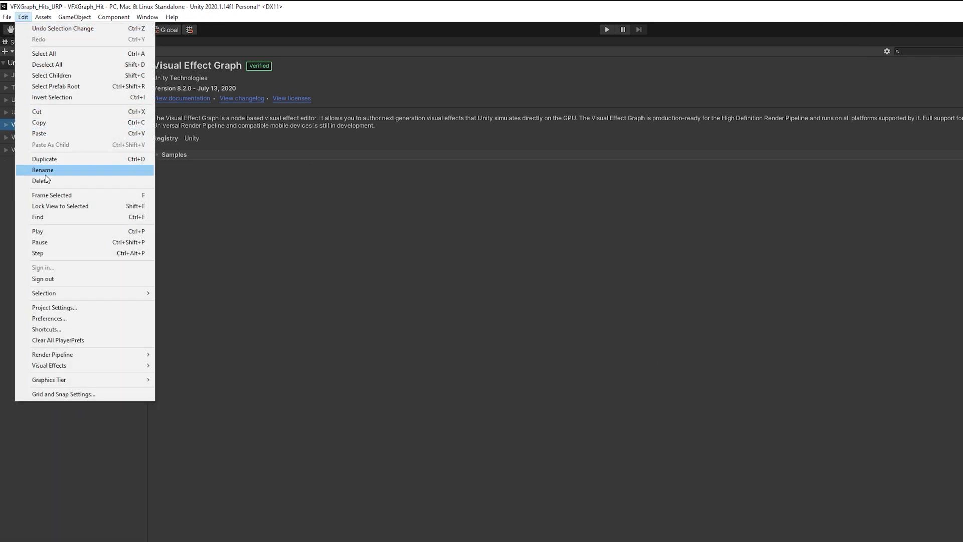
pyautogui.click(59, 320)
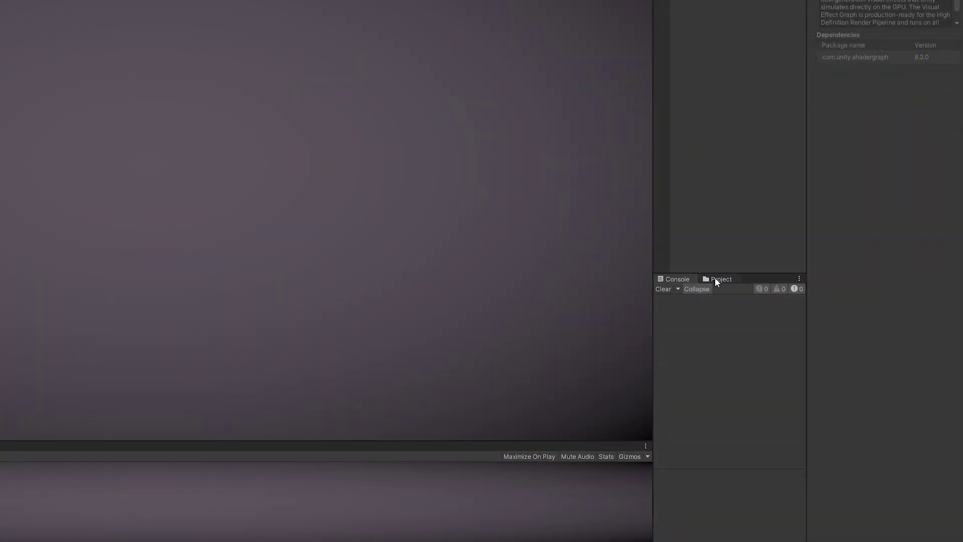
# Create a Visual Effect Graph asset named vfxgraph_Hit_tut in the project's VFXGraph prefab folder
pyautogui.click(715, 279)
pyautogui.moveTo(654, 232); pyautogui.dragTo(634, 232)
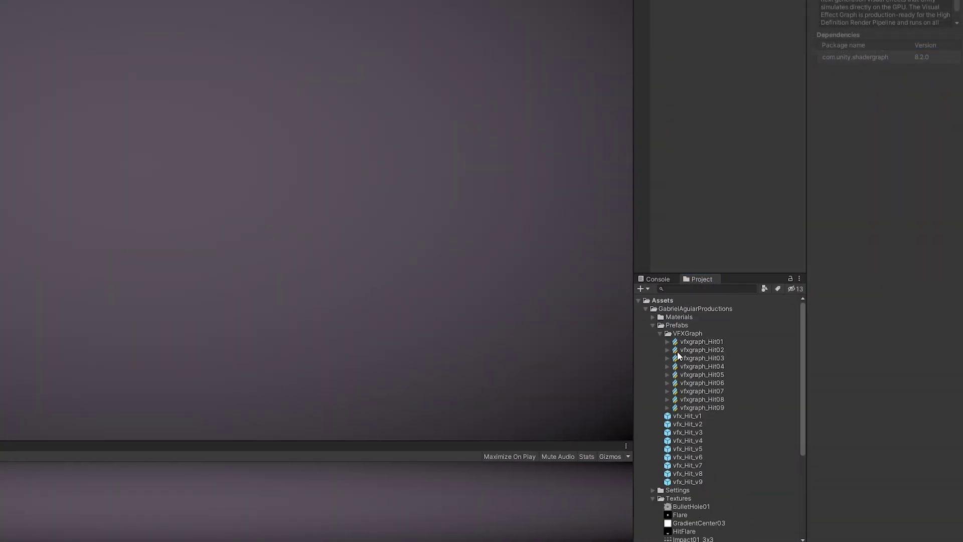
pyautogui.rightClick(684, 334)
pyautogui.moveTo(794, 64)
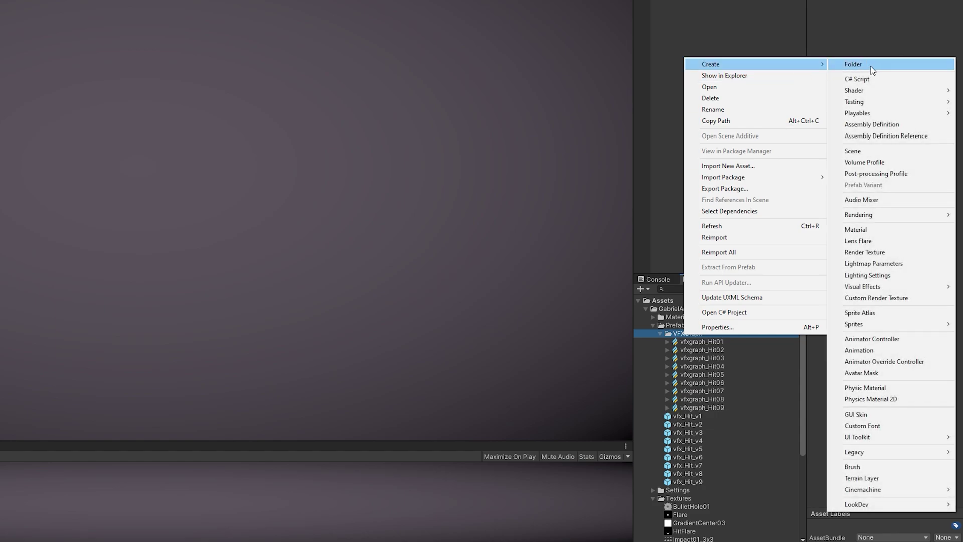
pyautogui.moveTo(871, 290)
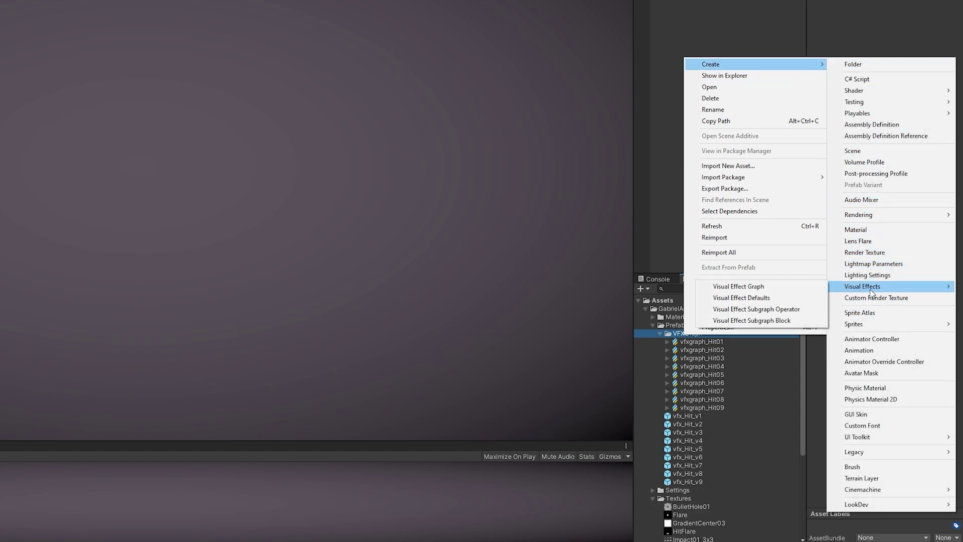
pyautogui.click(744, 287)
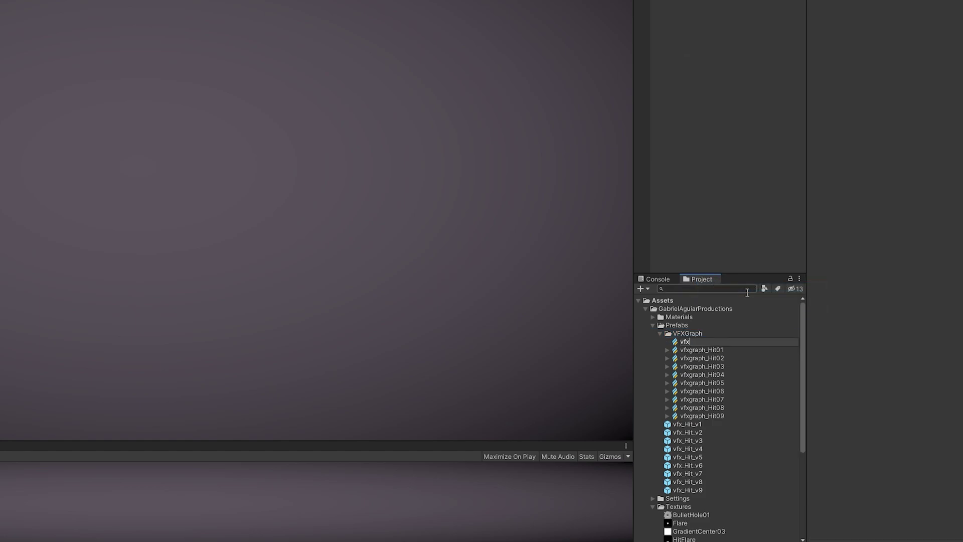
pyautogui.write('vfxgraph_Hit')
pyautogui.write('_tut')
pyautogui.press('Return')
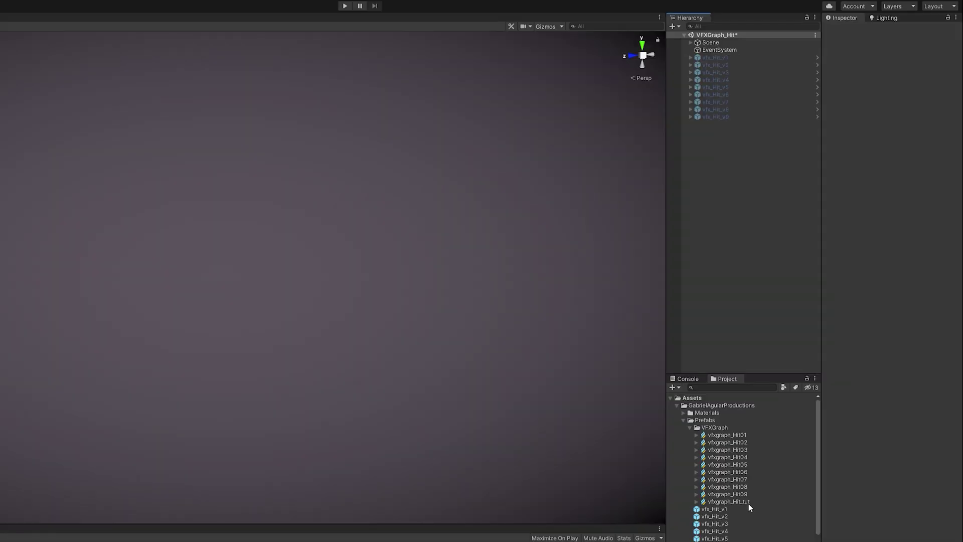
# Add vfxgraph_Hit_tut to the scene hierarchy and open its graph in a wide window docked beside the Scene view
pyautogui.moveTo(748, 504); pyautogui.dragTo(711, 207)
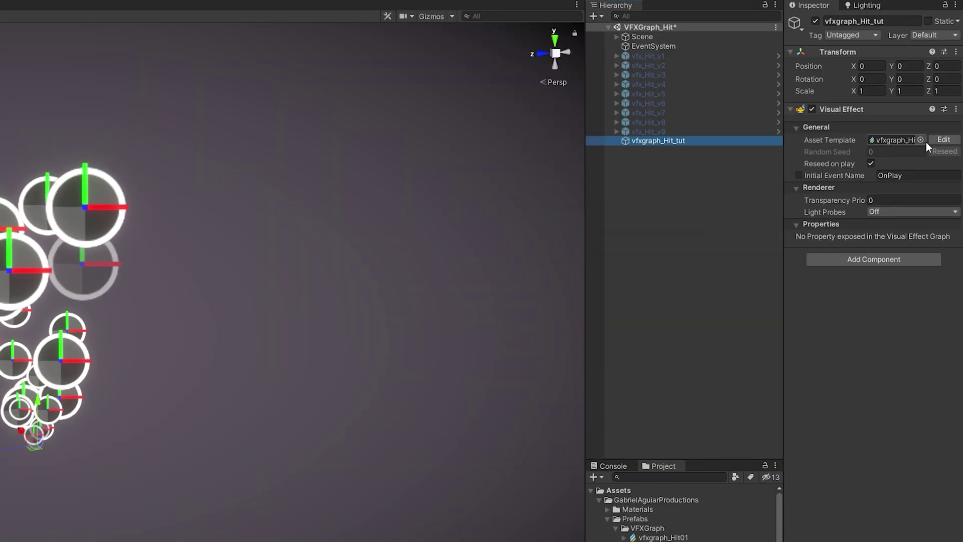
pyautogui.click(933, 140)
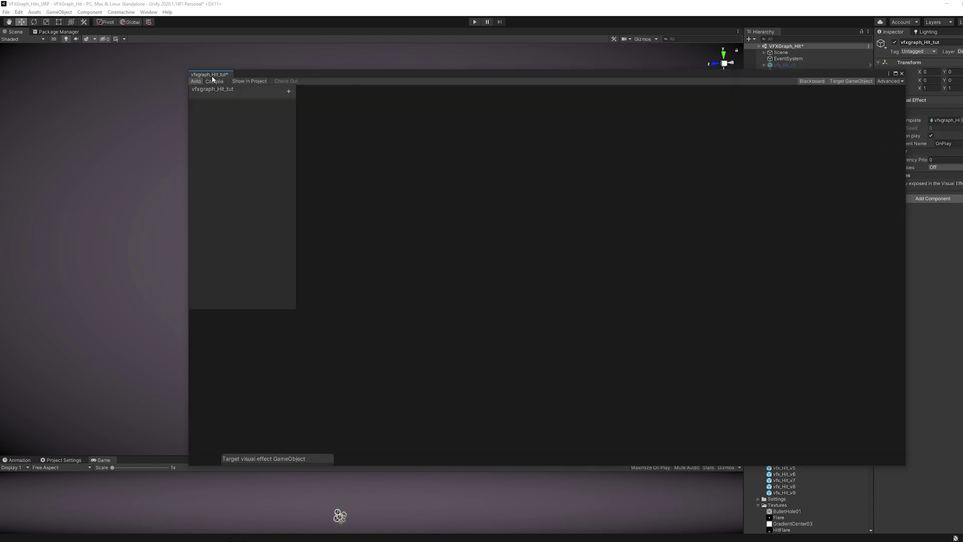
pyautogui.moveTo(211, 75); pyautogui.dragTo(726, 59)
pyautogui.moveTo(497, 339); pyautogui.dragTo(291, 335)
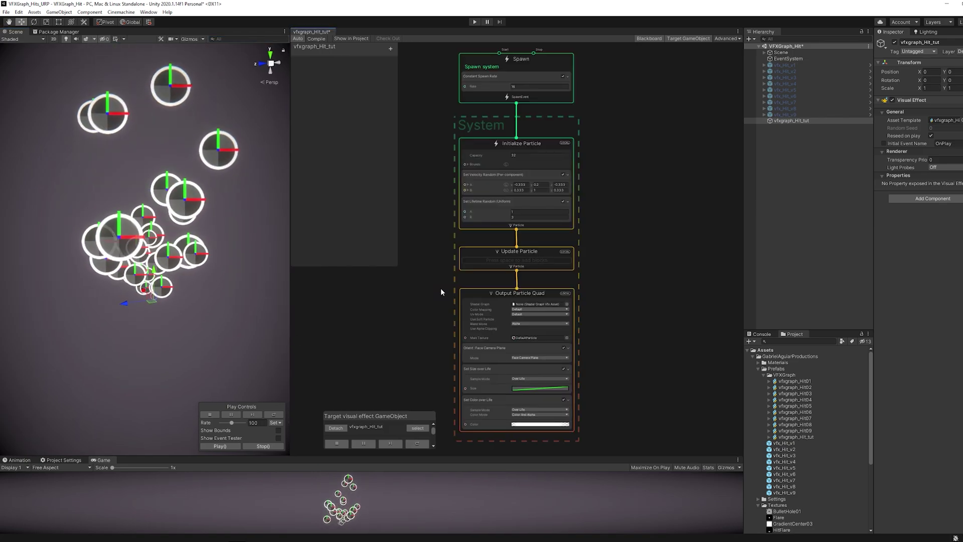
# Delete the Constant Spawn Rate block from the Spawn context
pyautogui.scroll(5, 573, 67)
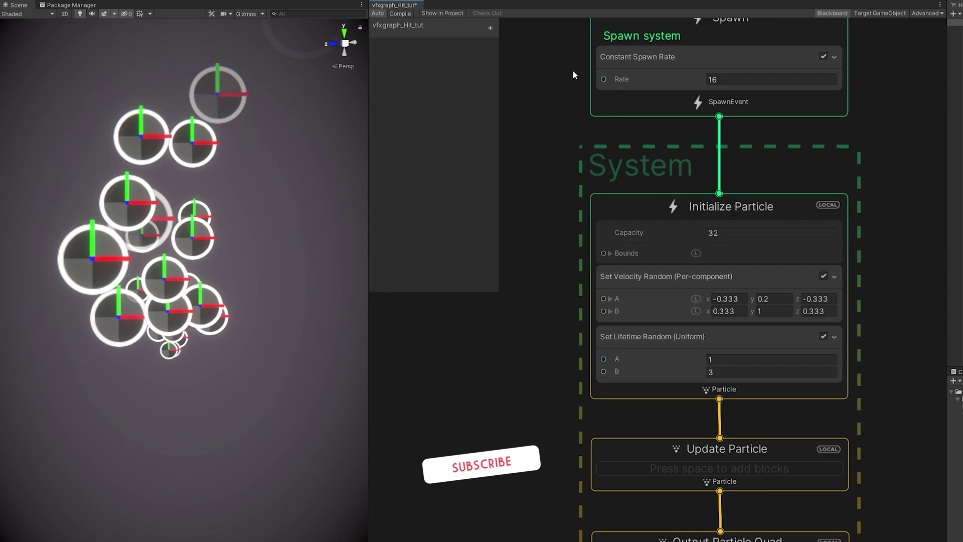
pyautogui.moveTo(573, 71); pyautogui.dragTo(569, 192, button='middle')
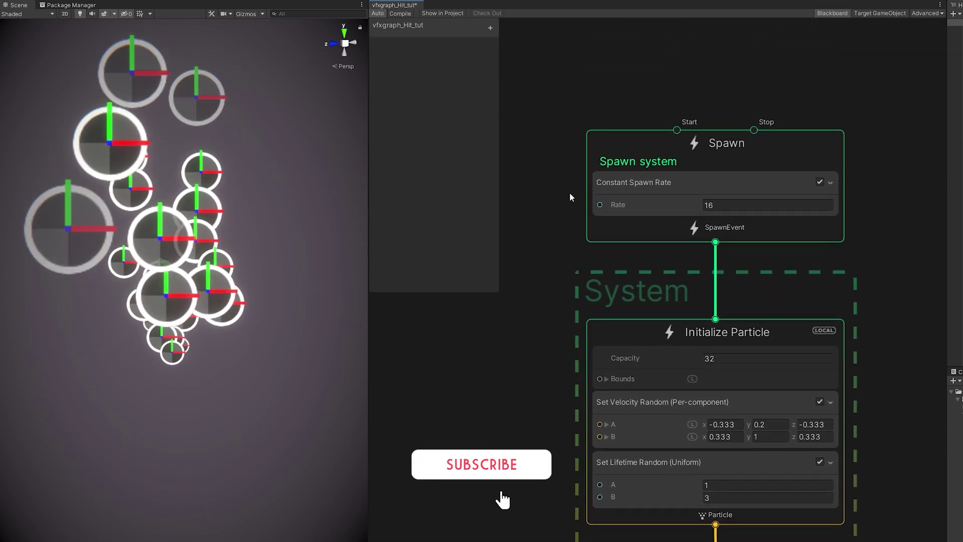
pyautogui.click(610, 182)
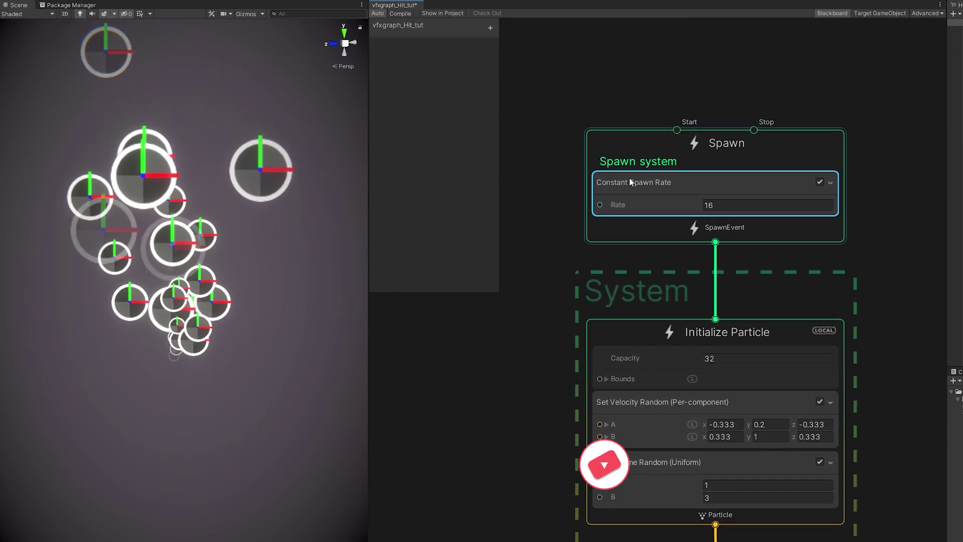
pyautogui.press('Delete')
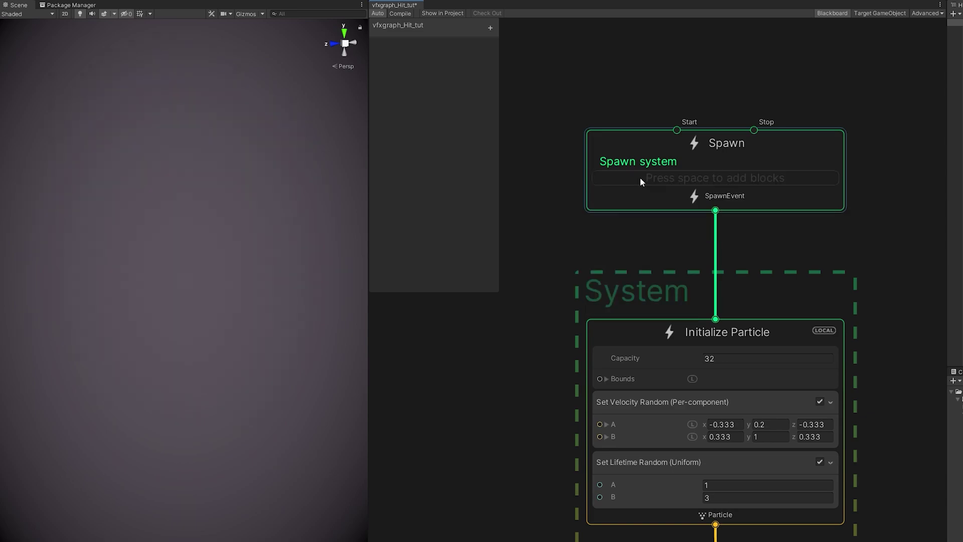
# Add a Single Burst block with a count of 1 to the Spawn context and play the effect
pyautogui.press('space')
pyautogui.write('burst')
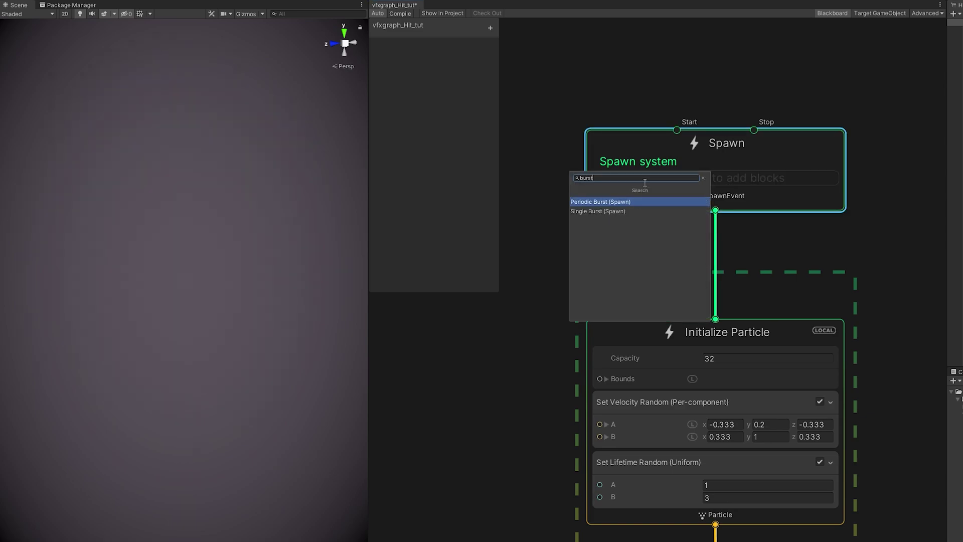
pyautogui.press('Down')
pyautogui.press('Return')
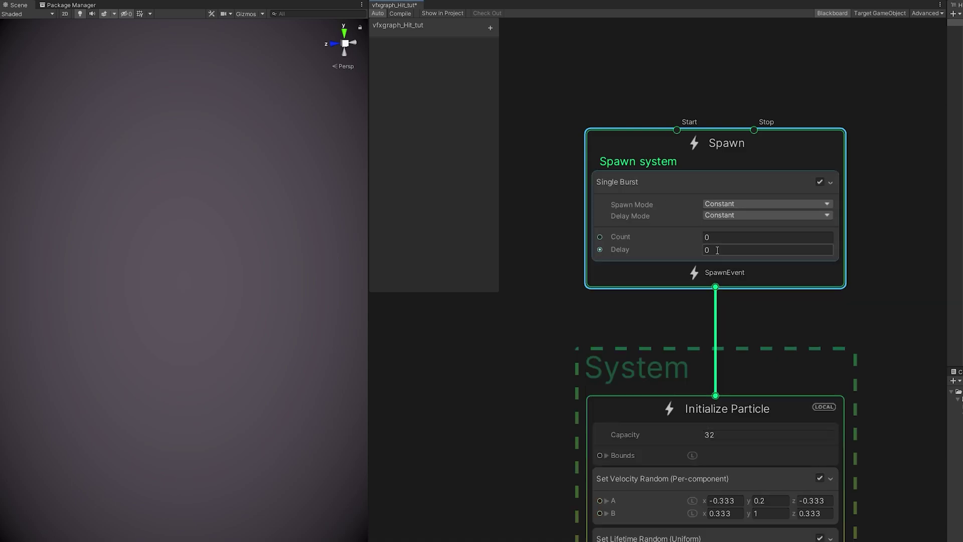
pyautogui.click(726, 243)
pyautogui.moveTo(627, 348); pyautogui.dragTo(629, 188, button='middle')
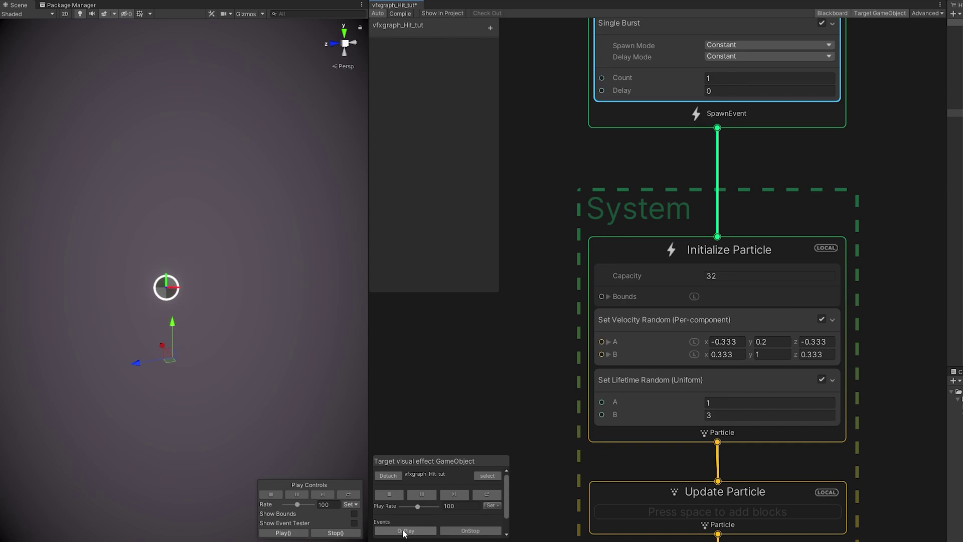
pyautogui.click(403, 531)
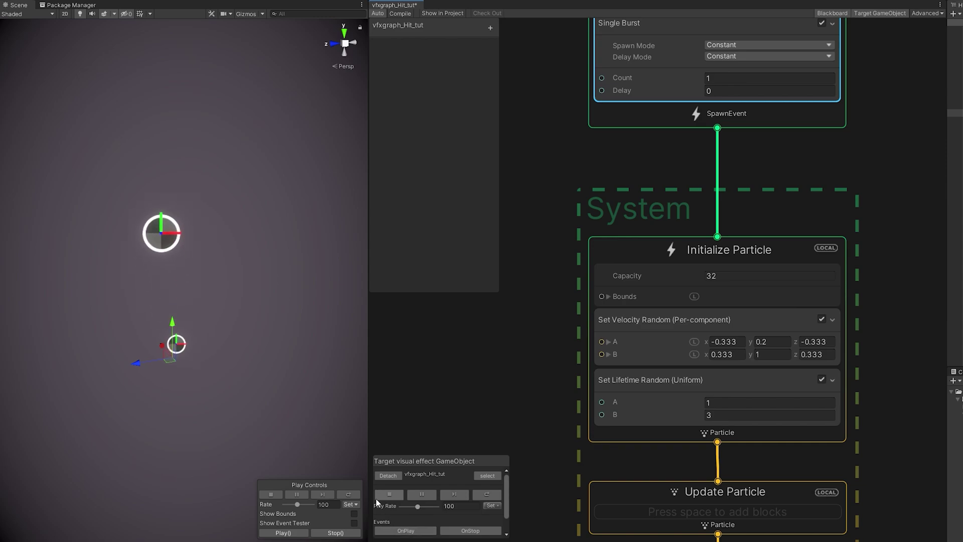
# In Initialize Particle, delete the Set Velocity Random block and set the random lifetime range to 0.1 and 0.2
pyautogui.click(519, 332)
pyautogui.click(653, 323)
pyautogui.press('Delete')
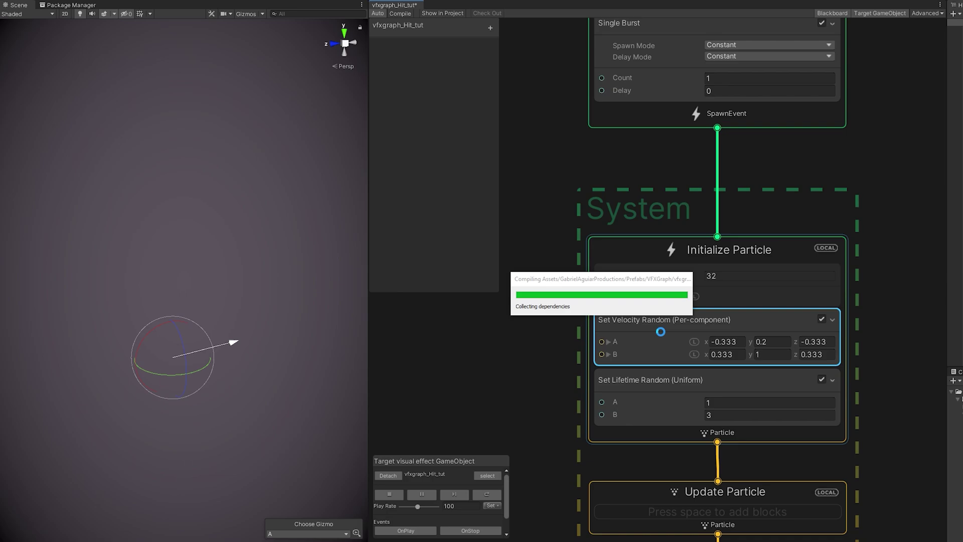
pyautogui.click(714, 342)
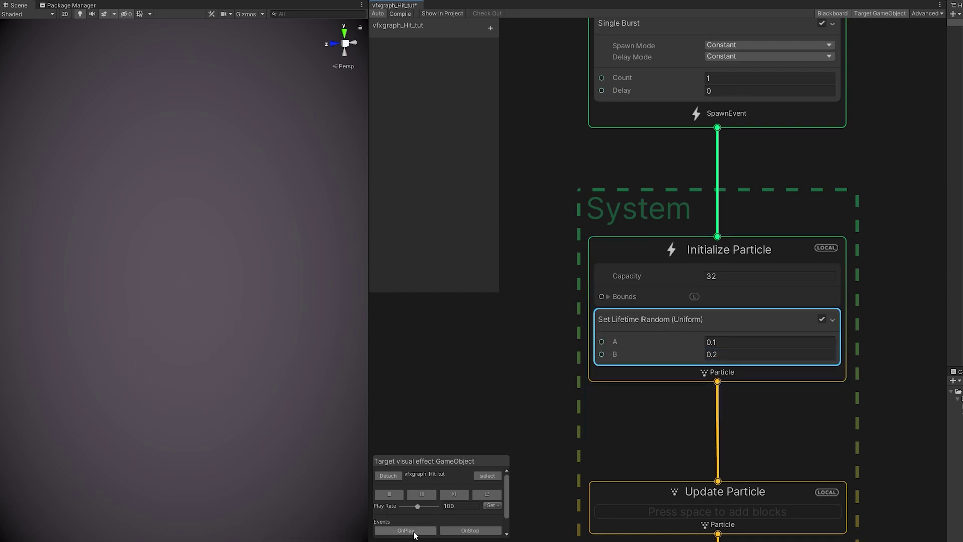
# In Output Particle Quad, set the main texture to Default-Particle and the blend mode to Additive
pyautogui.moveTo(581, 482); pyautogui.dragTo(585, 332, button='middle')
pyautogui.moveTo(575, 394); pyautogui.dragTo(582, 237, button='middle')
pyautogui.moveTo(805, 361); pyautogui.dragTo(817, 314, button='middle')
pyautogui.click(853, 331)
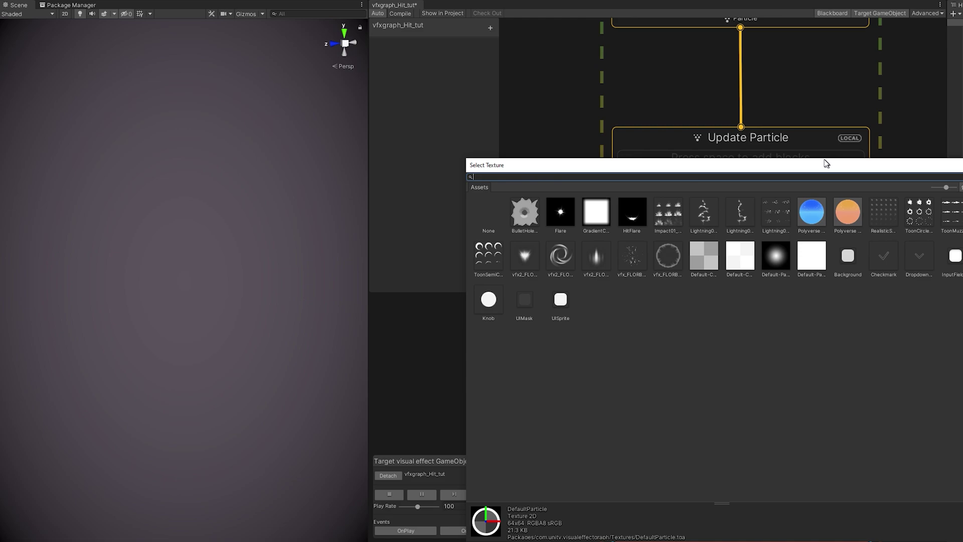
pyautogui.click(772, 256)
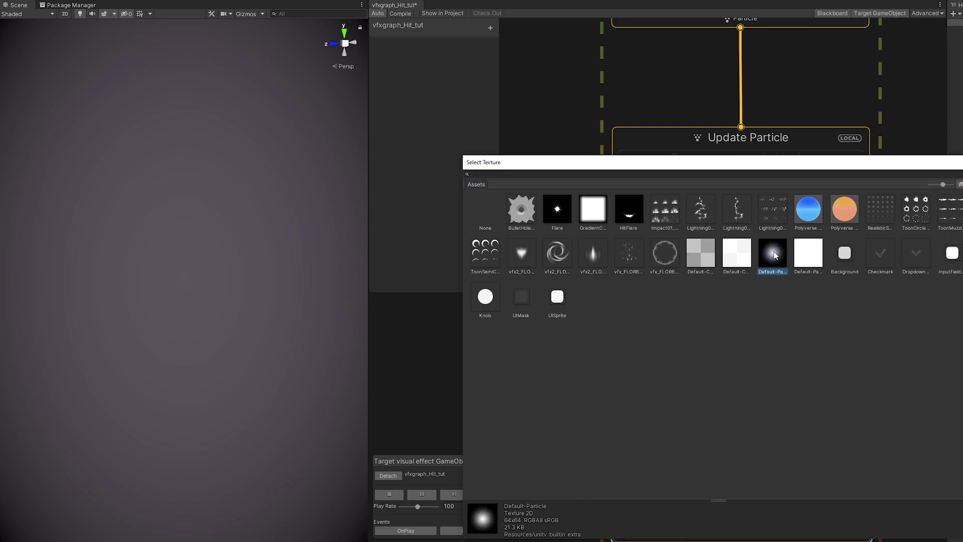
pyautogui.doubleClick(774, 255)
pyautogui.click(741, 300)
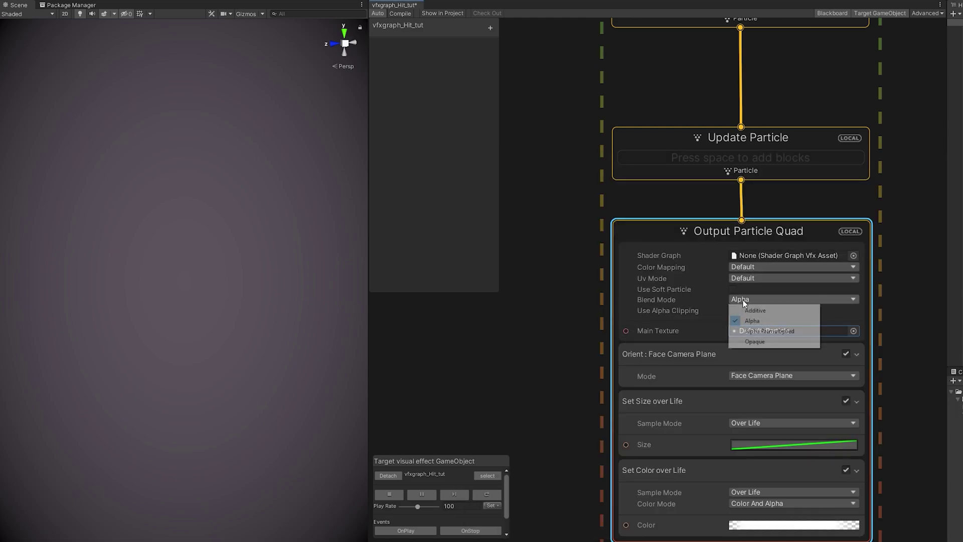
pyautogui.click(758, 307)
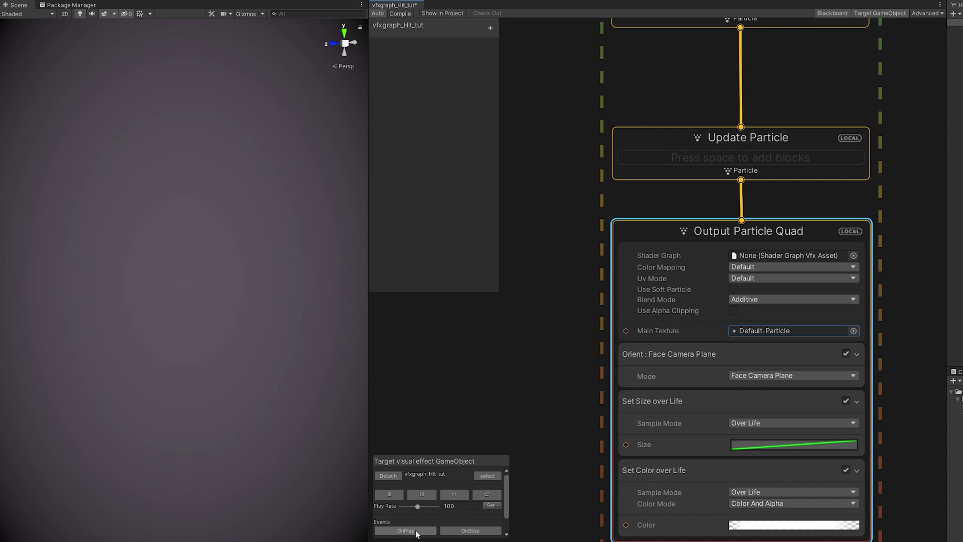
# Add a Set Size block with size 4 above Set Size over Life in Output Particle Quad
pyautogui.moveTo(566, 418); pyautogui.dragTo(534, 394, button='middle')
pyautogui.click(627, 391)
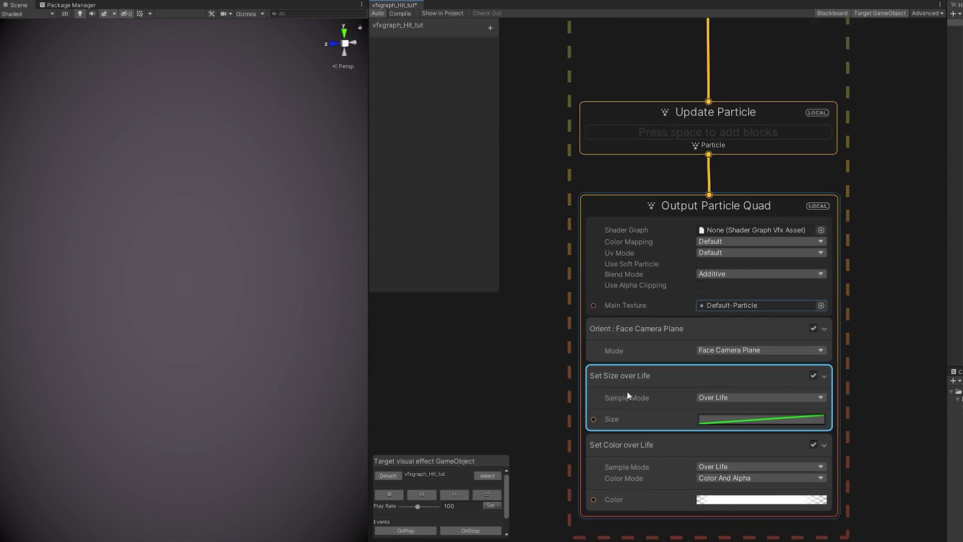
pyautogui.press('space')
pyautogui.write('set siz')
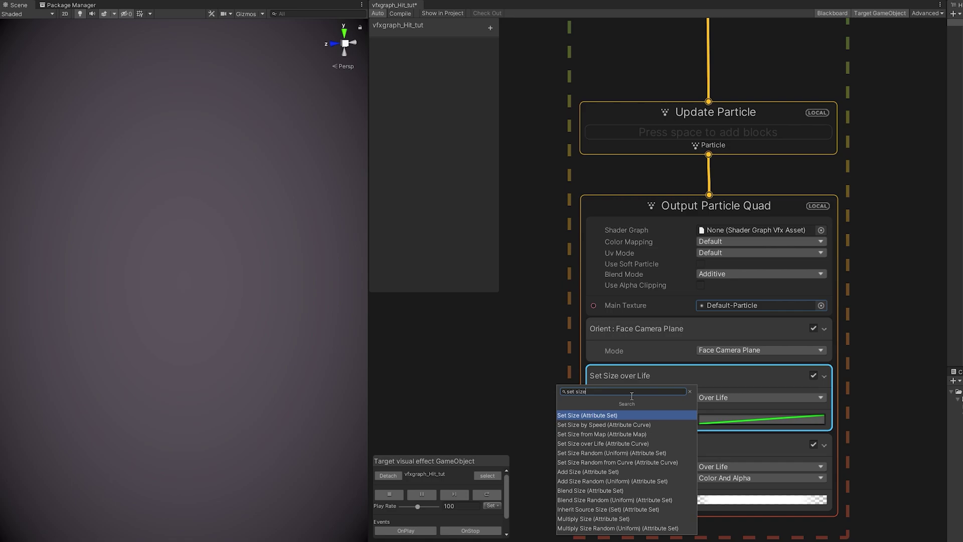
pyautogui.write('e')
pyautogui.press('Return')
pyautogui.click(636, 383)
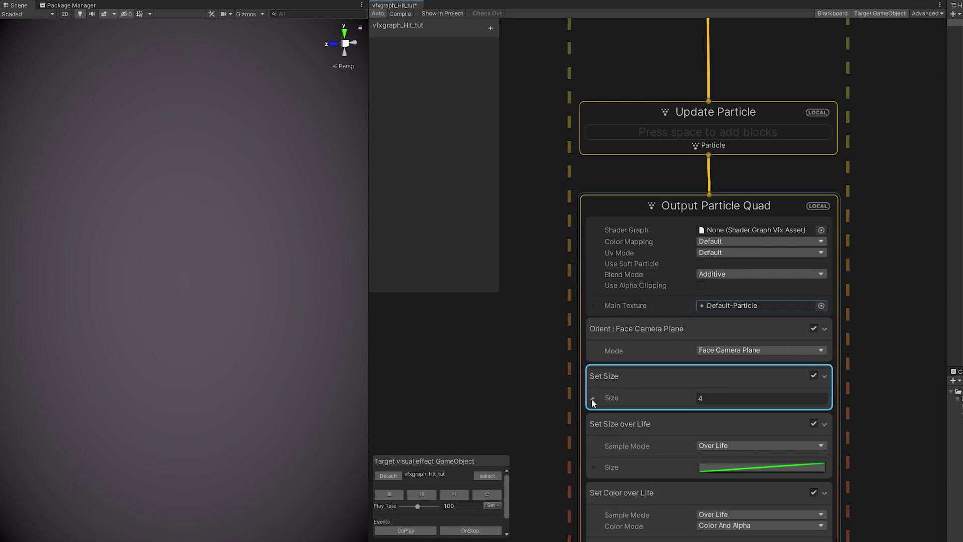
pyautogui.moveTo(592, 401); pyautogui.dragTo(501, 453)
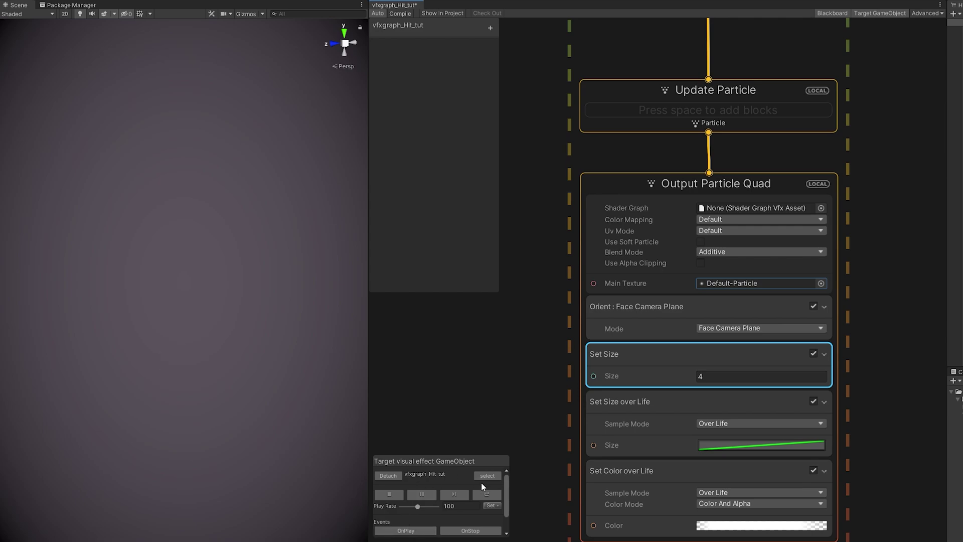
# Change the composition of the Set Size over Life block to Multiply
pyautogui.click(604, 411)
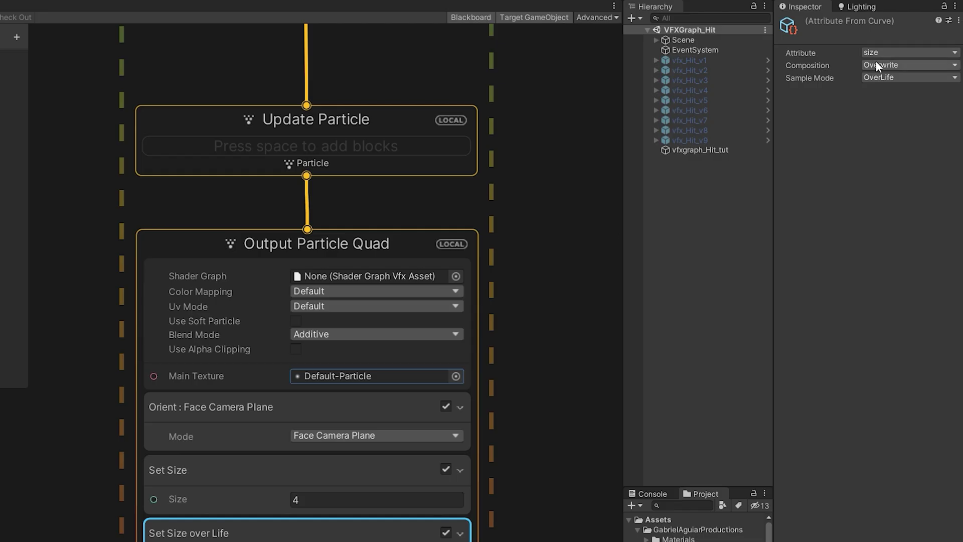
pyautogui.click(875, 76)
pyautogui.click(873, 72)
pyautogui.click(874, 64)
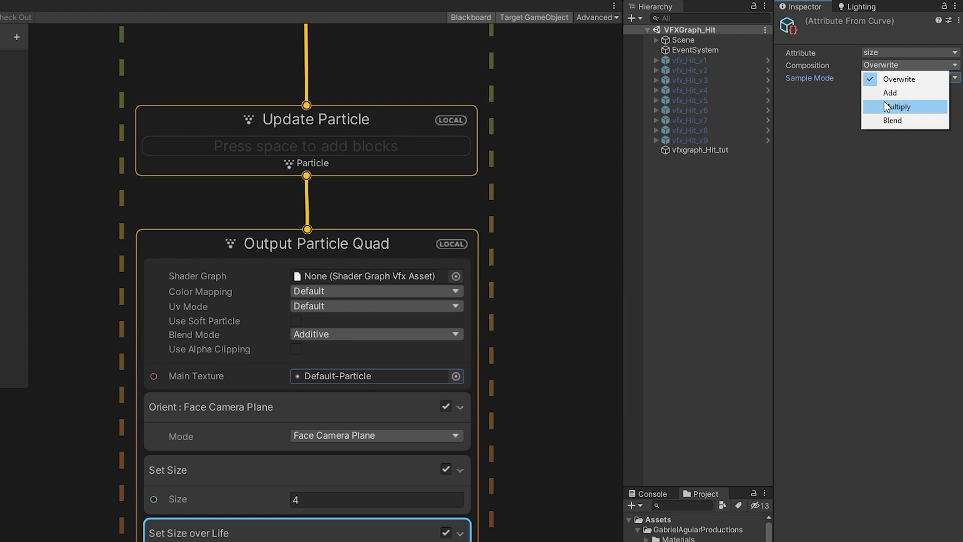
pyautogui.click(887, 105)
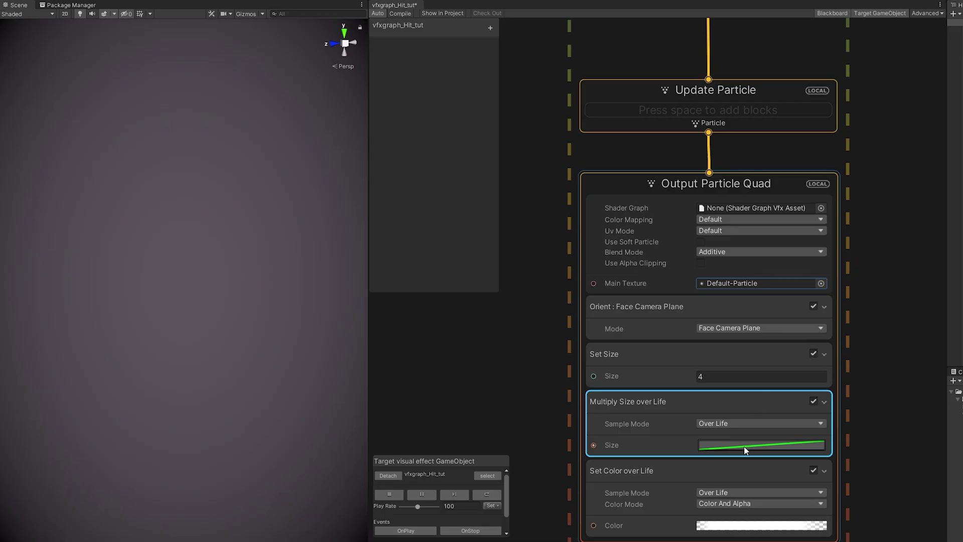
# Change the Multiply Size over Life curve to a straight line falling from 1 to 0 and preview the effect
pyautogui.click(745, 448)
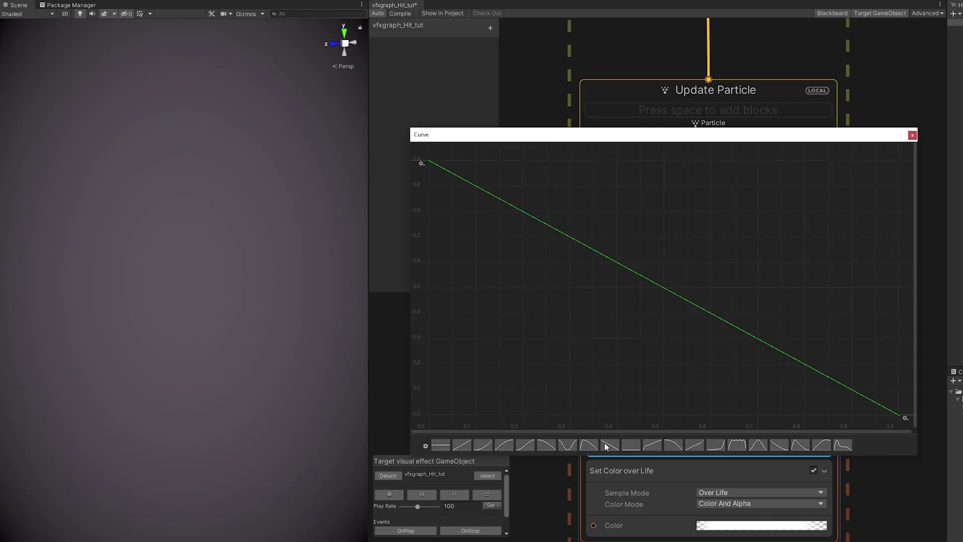
pyautogui.click(911, 135)
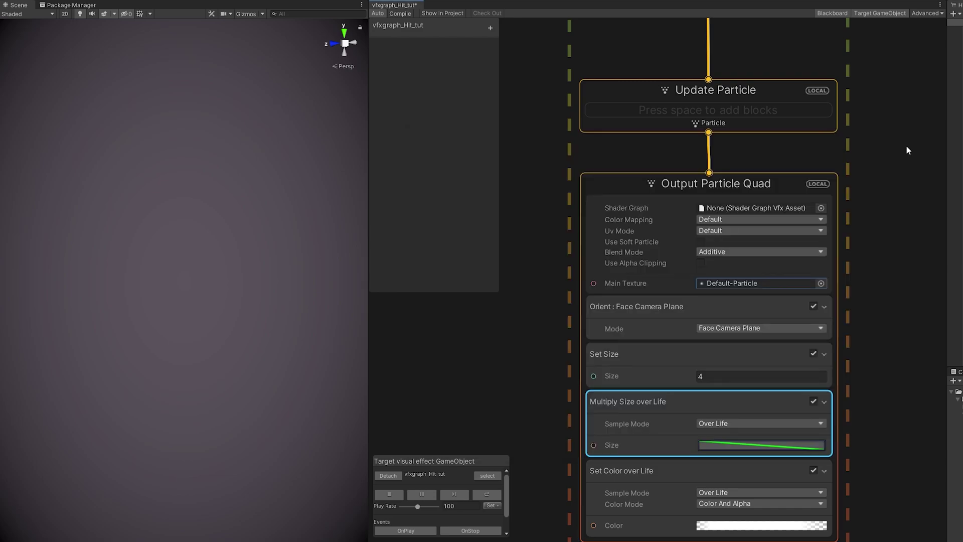
pyautogui.click(426, 531)
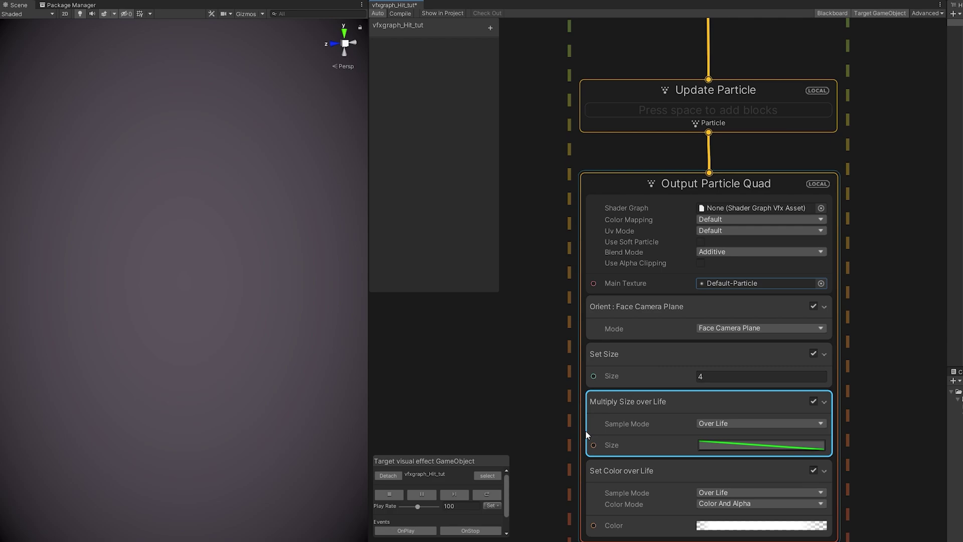
# Add a Set Color block above Set Color over Life in Output Particle Quad
pyautogui.moveTo(586, 434); pyautogui.dragTo(593, 313, button='middle')
pyautogui.click(659, 364)
pyautogui.press('space')
pyautogui.write('set ')
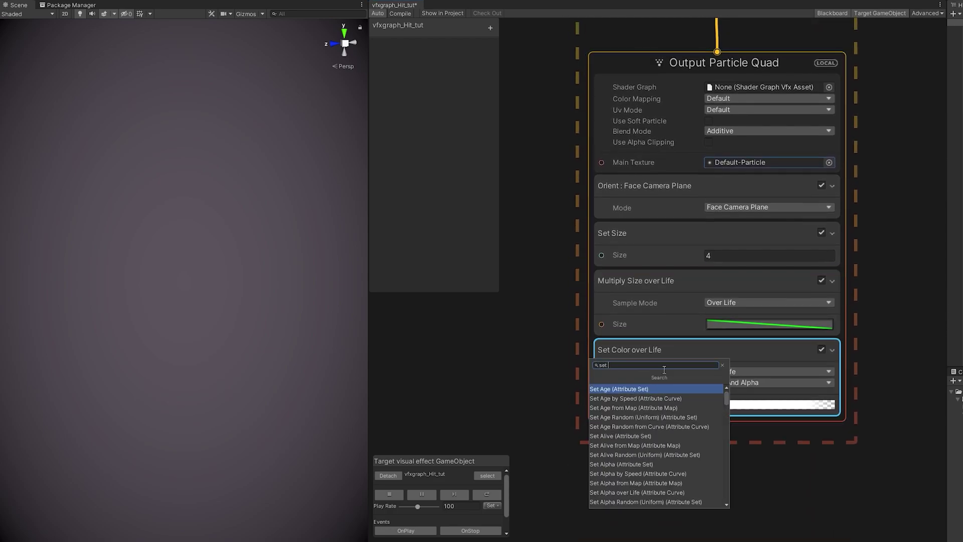
pyautogui.write('color')
pyautogui.press('Return')
pyautogui.click(659, 367)
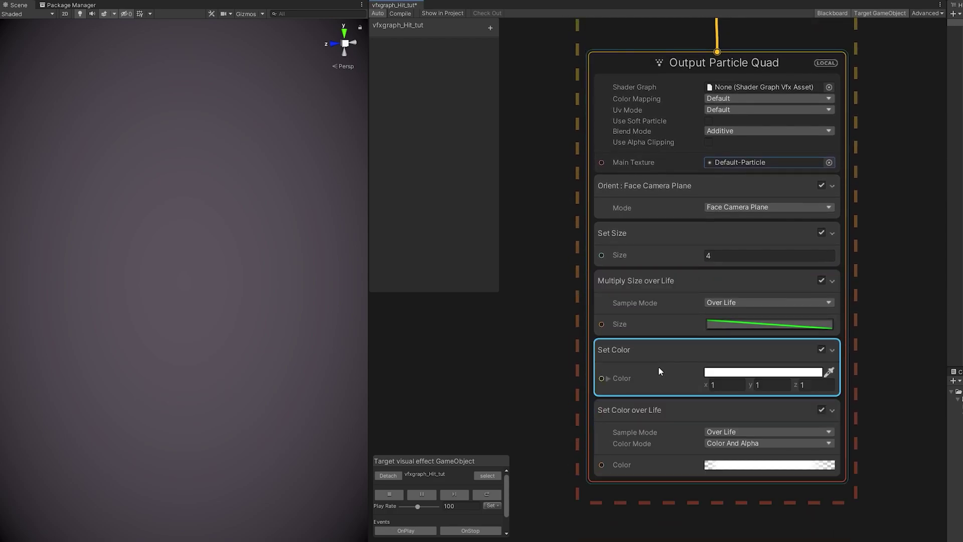
# Create a Color property named Color01 and connect it to the Set Color block's Color input
pyautogui.click(491, 27)
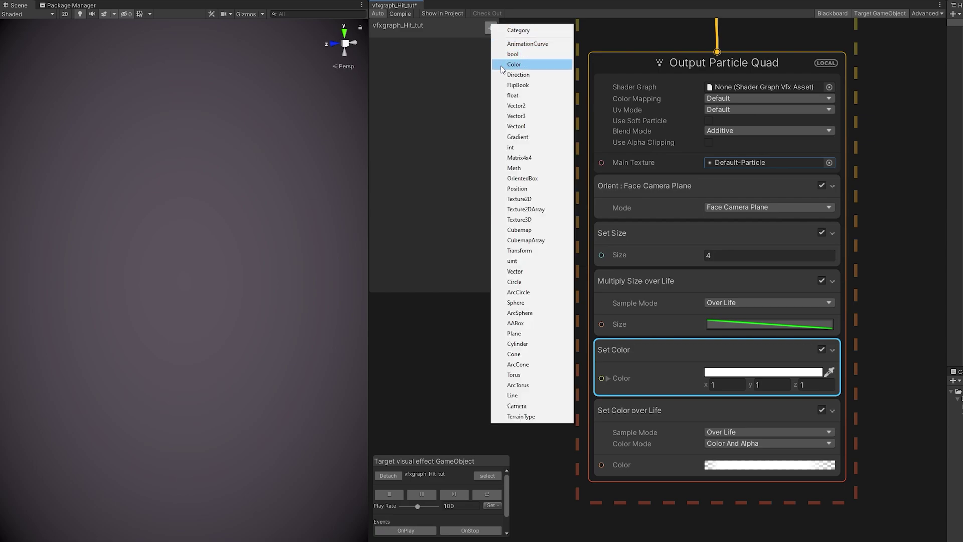
pyautogui.click(514, 64)
pyautogui.write('Color01')
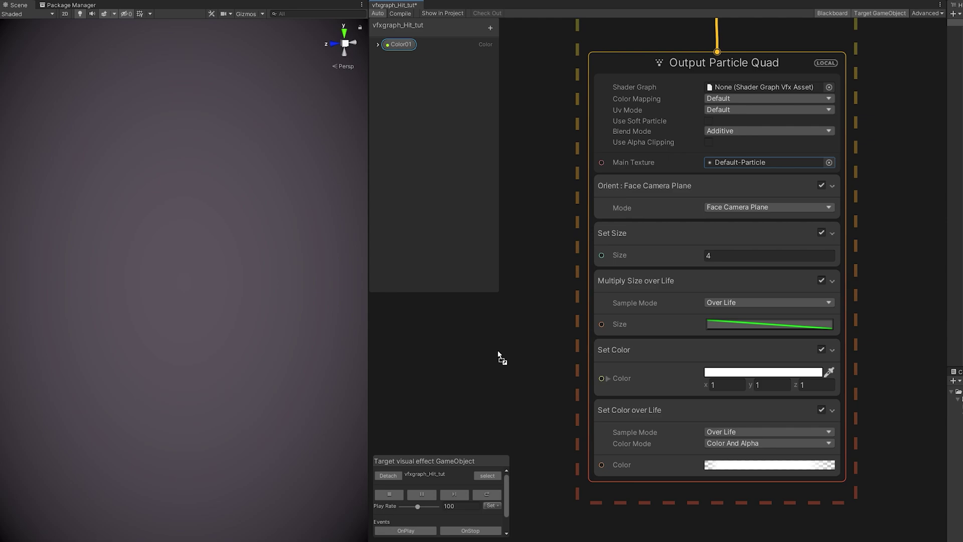
pyautogui.moveTo(533, 354); pyautogui.dragTo(601, 378)
pyautogui.moveTo(489, 354); pyautogui.dragTo(520, 377)
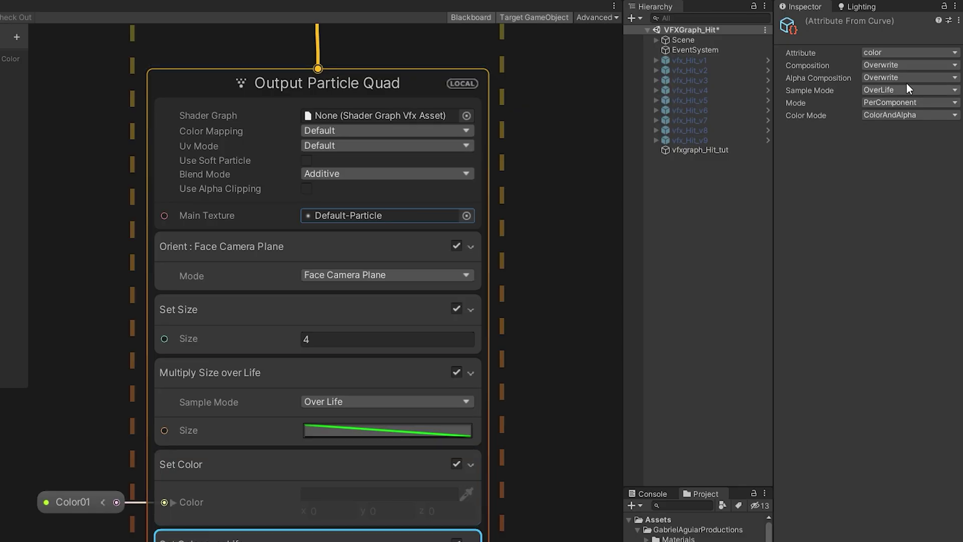
# Set the Set Color over Life block's composition to Multiply and make its gradient white, fading from opaque to fully transparent
pyautogui.click(901, 66)
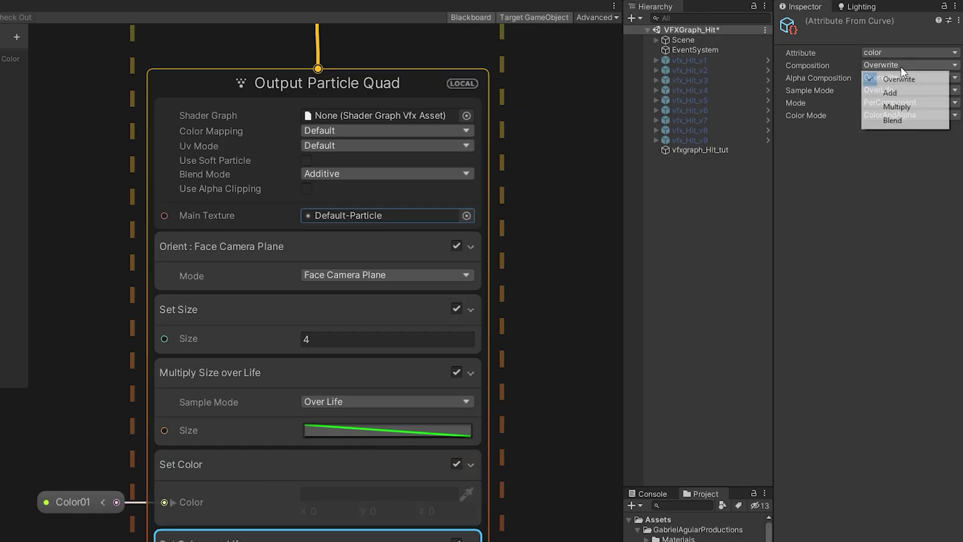
pyautogui.click(896, 107)
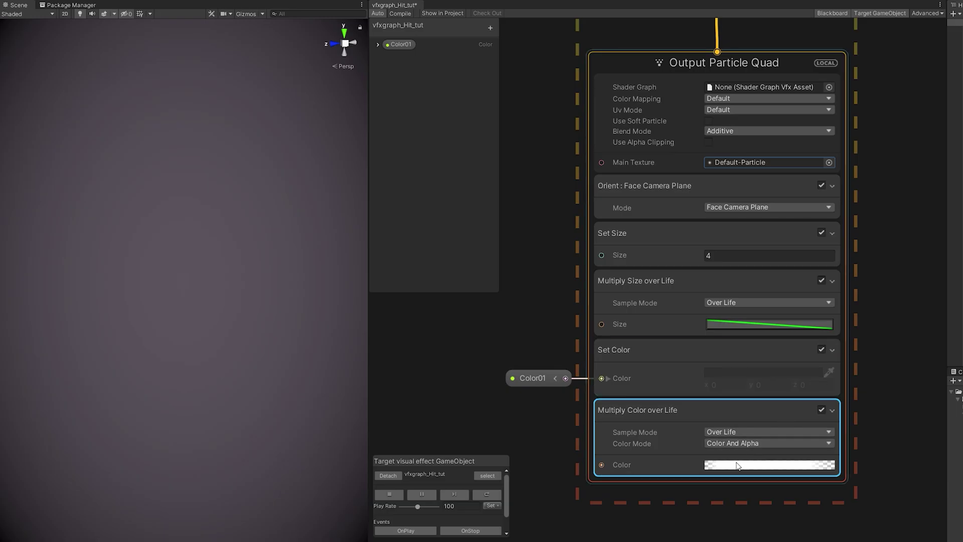
pyautogui.click(737, 465)
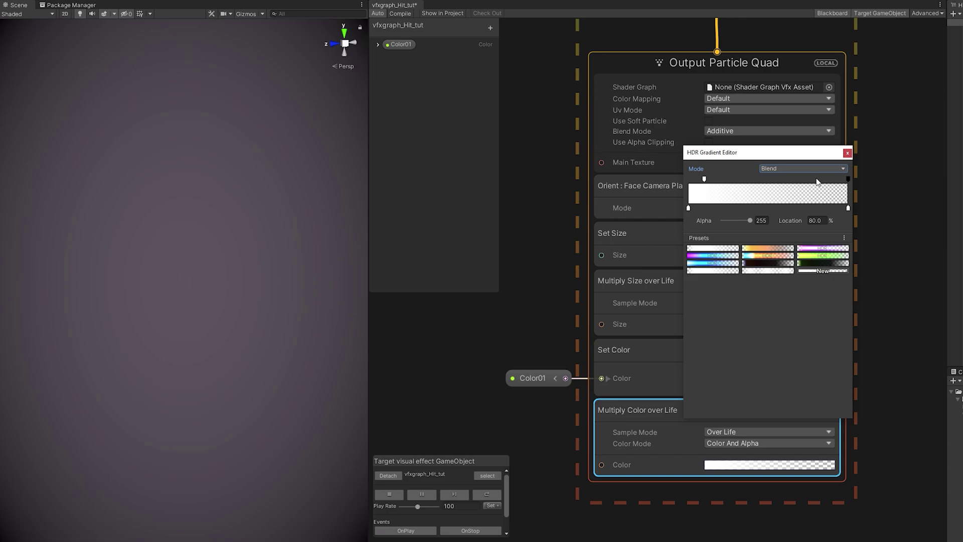
pyautogui.click(847, 152)
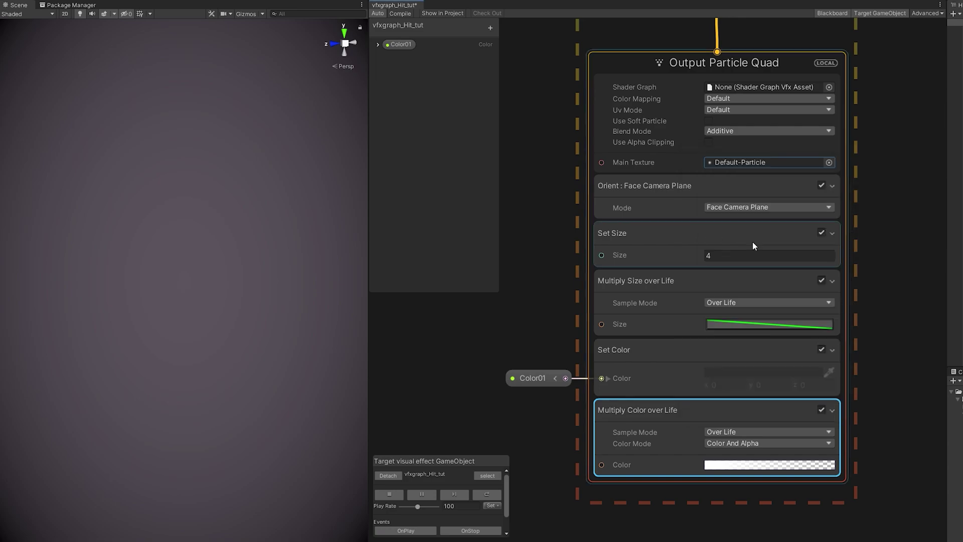
pyautogui.click(425, 530)
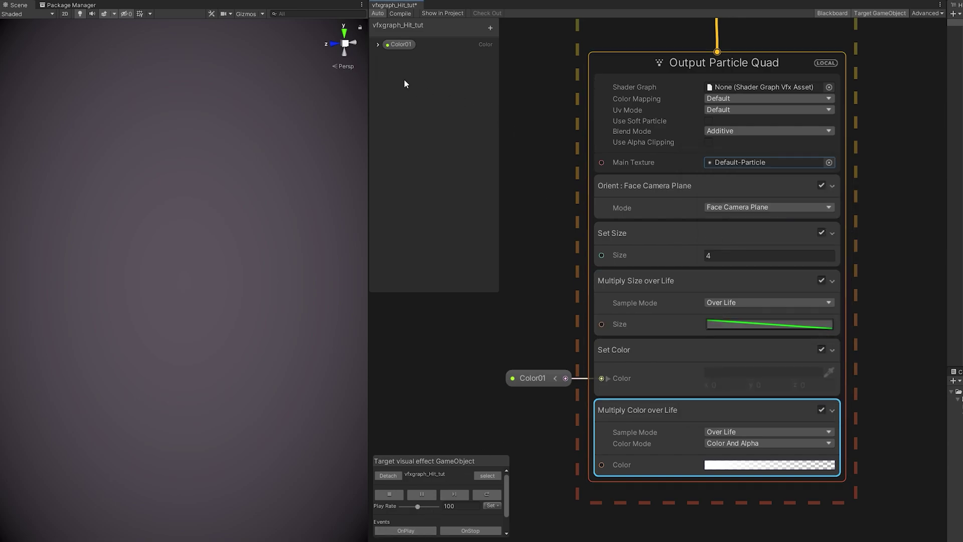
# Give Color01 an orange HDR value of about H 26, S 86, V 90 with full alpha and a raised intensity
pyautogui.click(378, 45)
pyautogui.click(427, 62)
pyautogui.moveTo(464, 123); pyautogui.dragTo(447, 56)
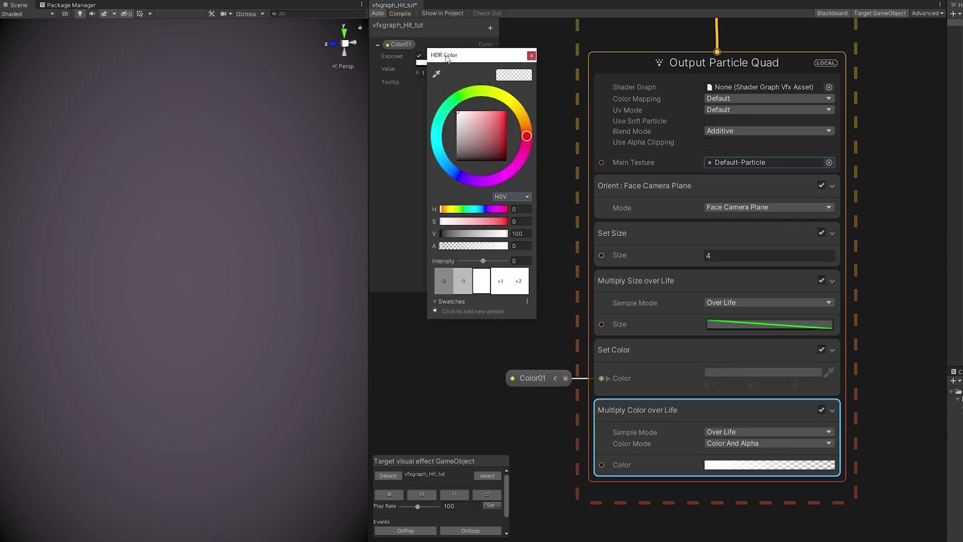
pyautogui.click(520, 115)
pyautogui.click(503, 115)
pyautogui.moveTo(502, 117); pyautogui.dragTo(500, 124)
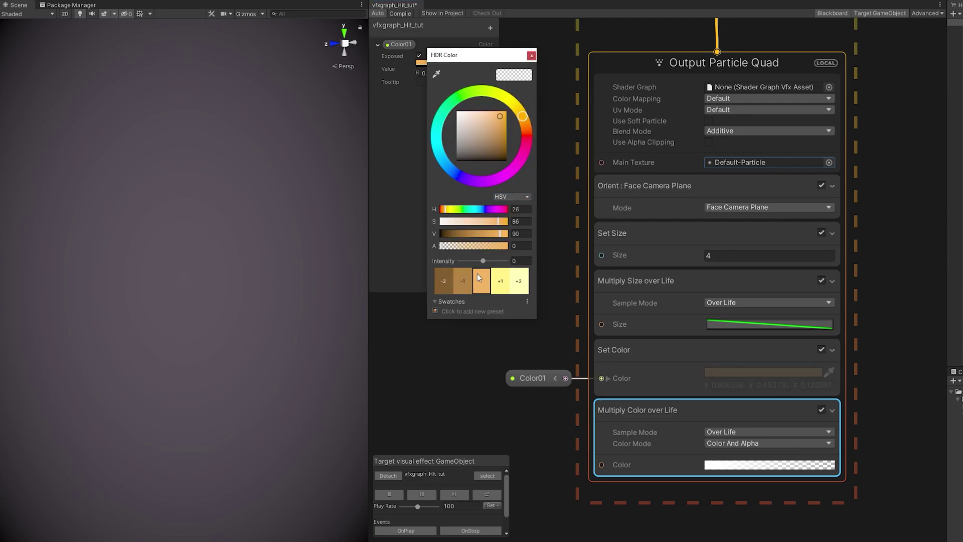
pyautogui.moveTo(477, 245); pyautogui.dragTo(689, 241)
pyautogui.moveTo(471, 55); pyautogui.dragTo(499, 56)
pyautogui.moveTo(512, 262); pyautogui.dragTo(527, 262)
# Trigger the OnPlay event several times to preview the coloured flash
pyautogui.click(420, 530)
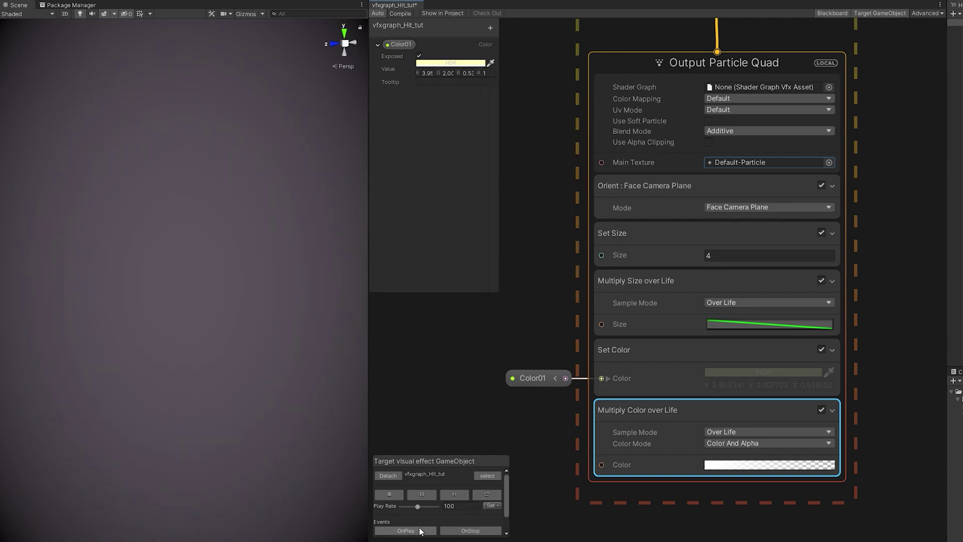
pyautogui.click(420, 530)
pyautogui.click(420, 532)
pyautogui.click(420, 531)
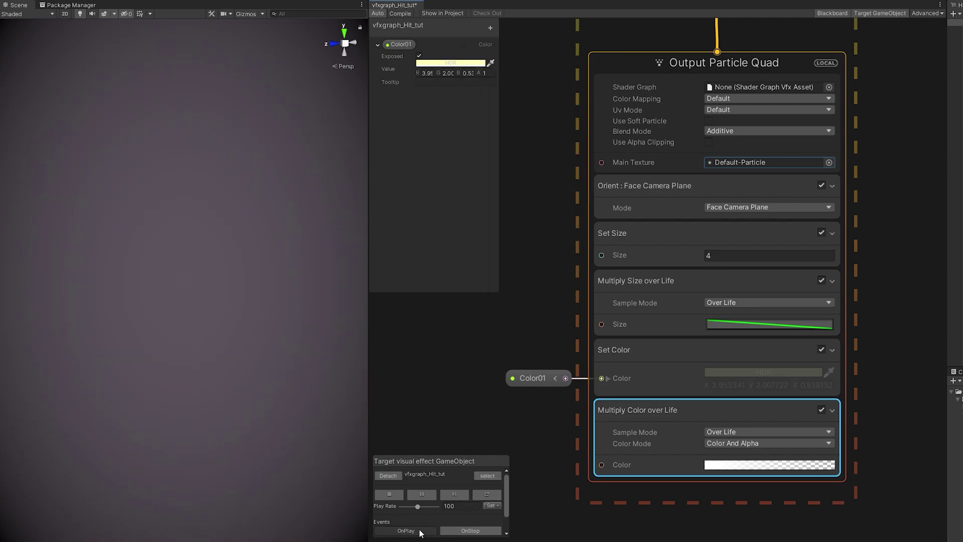
pyautogui.click(422, 529)
pyautogui.click(420, 529)
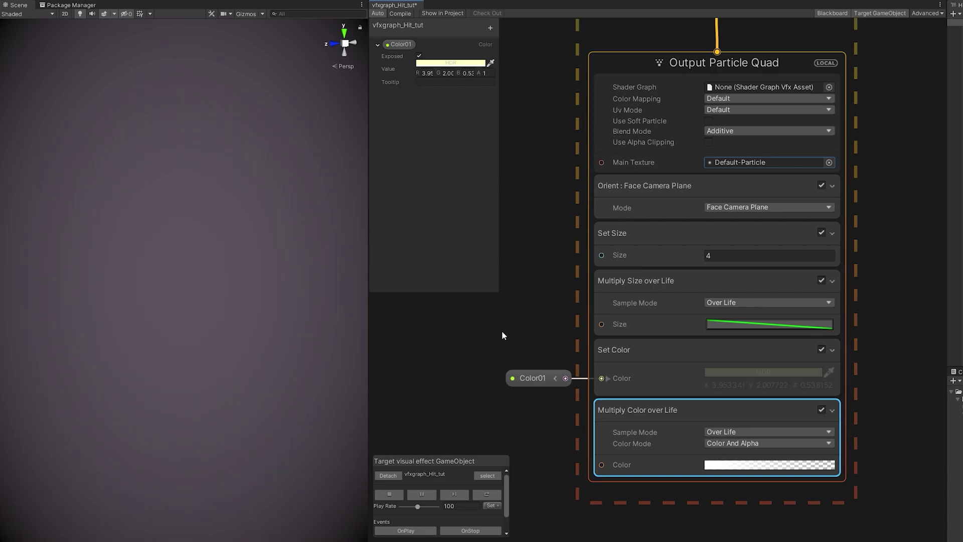
# Group the whole particle system, including its Spawn context and the Color01 node, and name the group FLASH
pyautogui.scroll(-6, 502, 332)
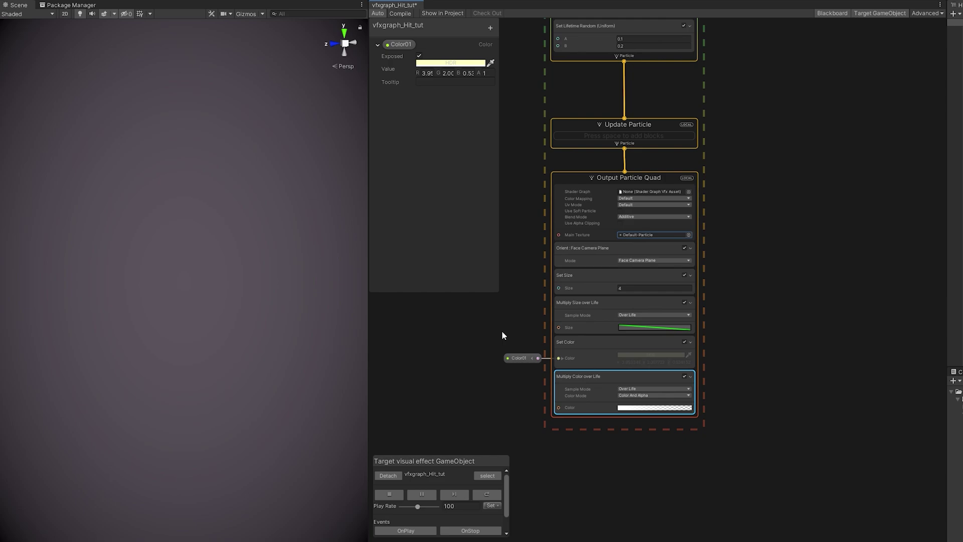
pyautogui.moveTo(658, 211); pyautogui.dragTo(775, 300, button='middle')
pyautogui.moveTo(679, 346); pyautogui.dragTo(671, 141)
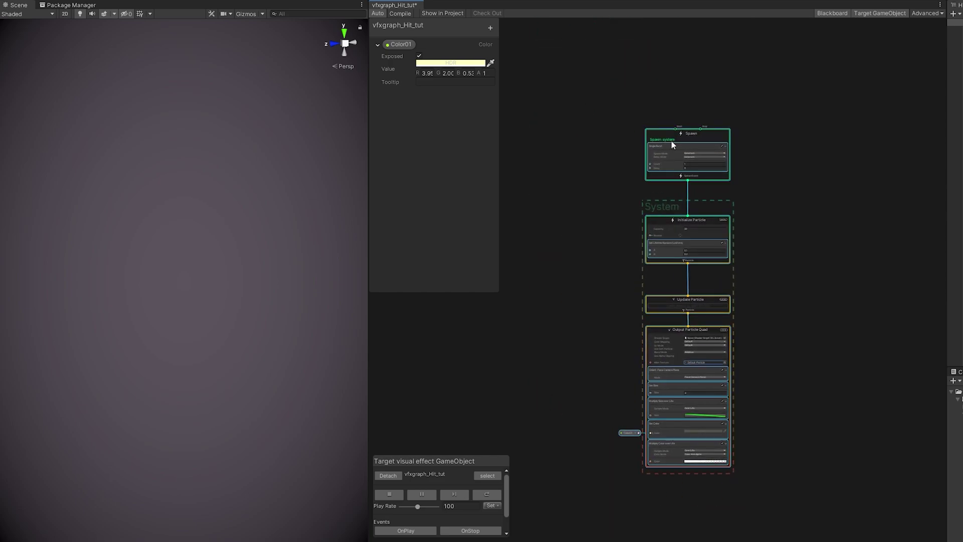
pyautogui.rightClick(673, 141)
pyautogui.click(705, 161)
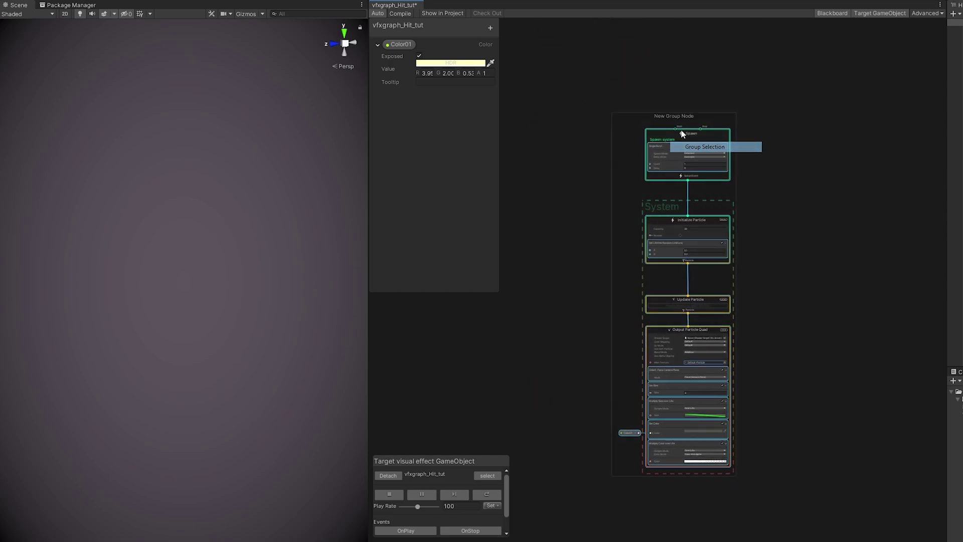
pyautogui.write('FLAS')
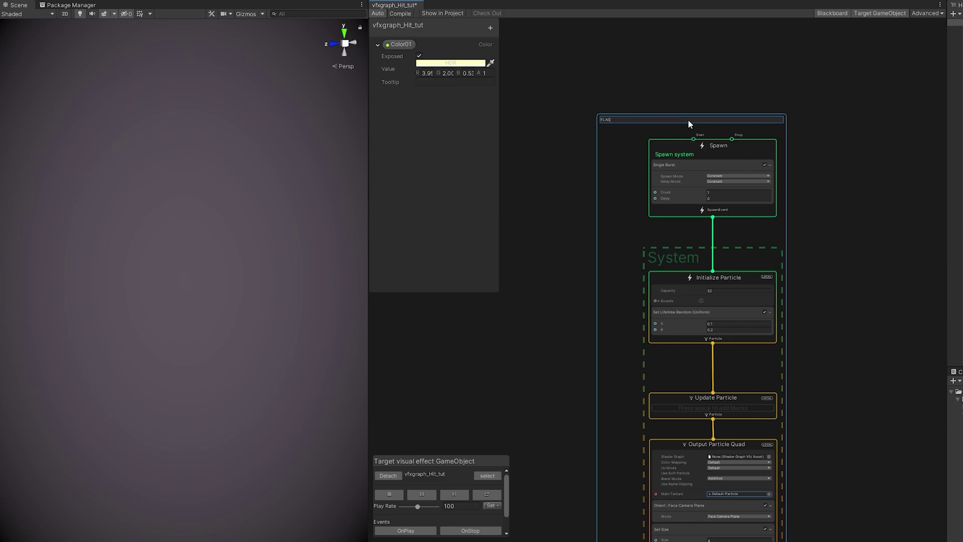
pyautogui.write('H')
pyautogui.press('Return')
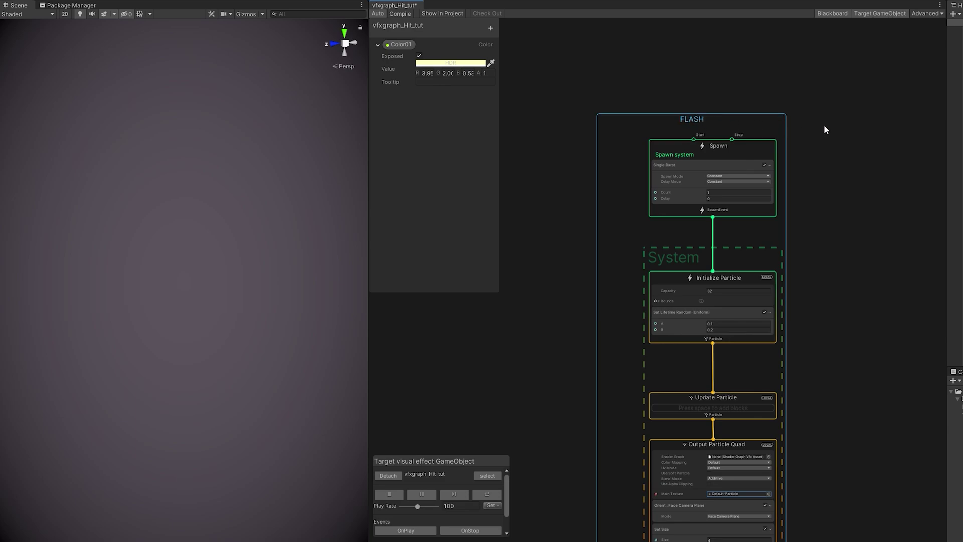
# Duplicate the FLASH group, place the copy beside the original and rename it CROSS
pyautogui.moveTo(853, 172); pyautogui.dragTo(681, 108, button='middle')
pyautogui.scroll(-2, 710, 125)
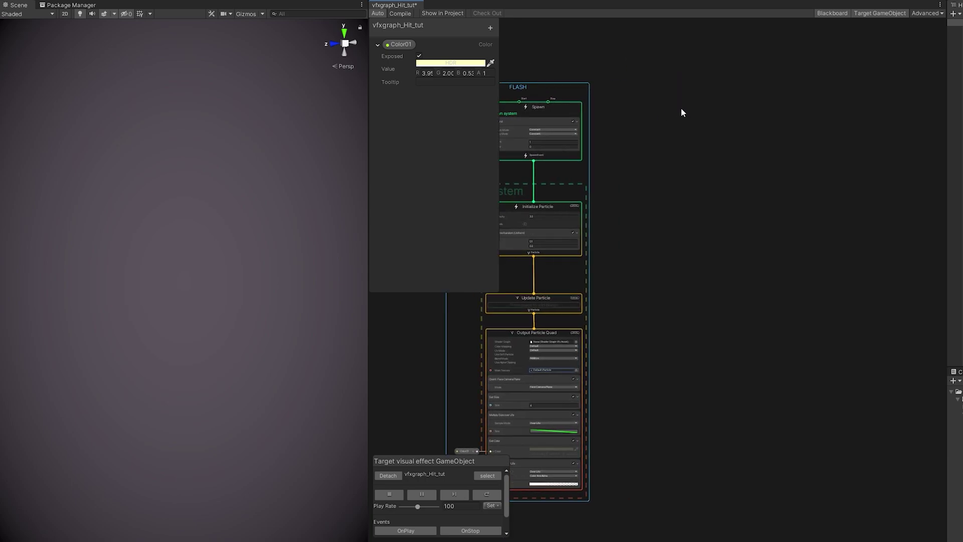
pyautogui.hotkey('ctrl', 'd')
pyautogui.moveTo(661, 71); pyautogui.dragTo(766, 90)
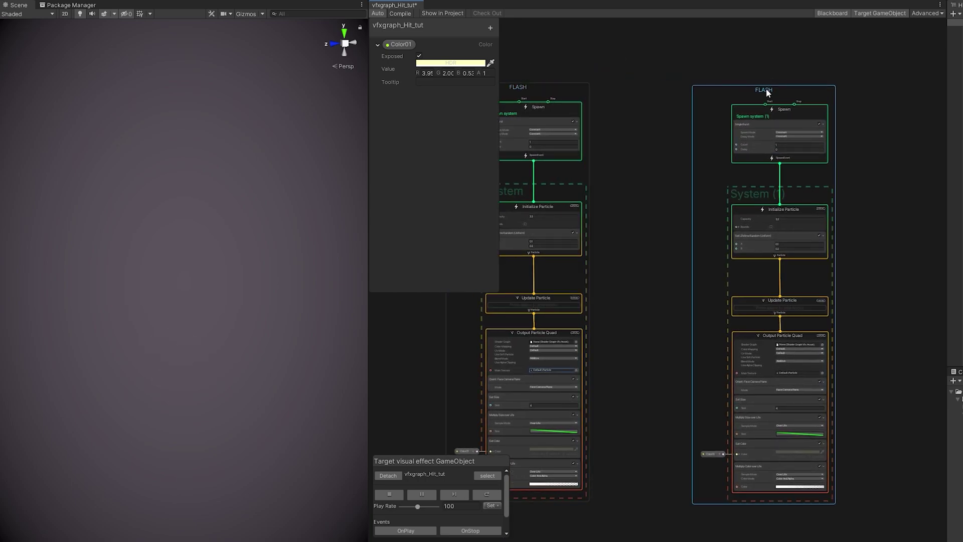
pyautogui.doubleClick(766, 90)
pyautogui.write('CROSS')
pyautogui.press('Return')
# Set the Single Burst count to 2 in the CROSS group's Spawn context
pyautogui.moveTo(766, 88); pyautogui.dragTo(720, 77, button='middle')
pyautogui.scroll(2, 784, 123)
pyautogui.scroll(2, 720, 77)
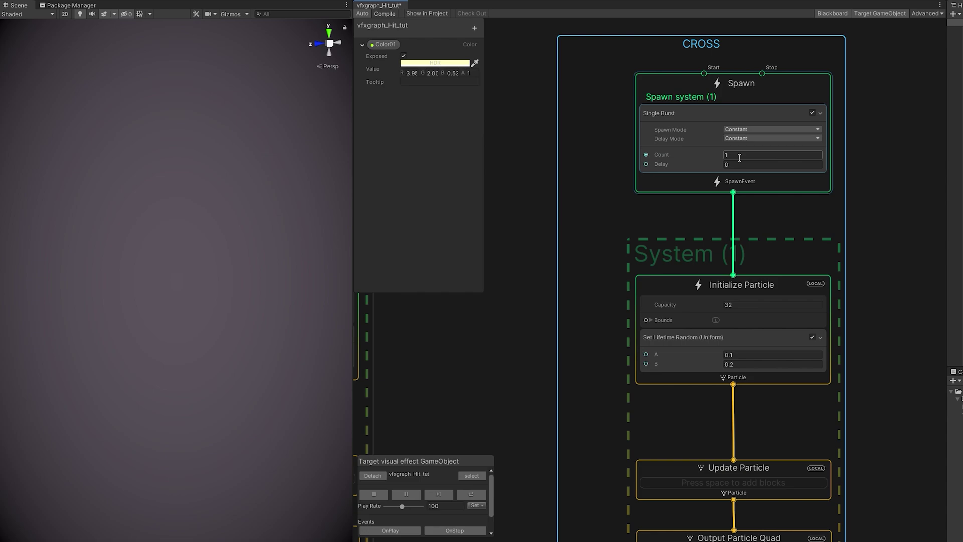
pyautogui.click(739, 158)
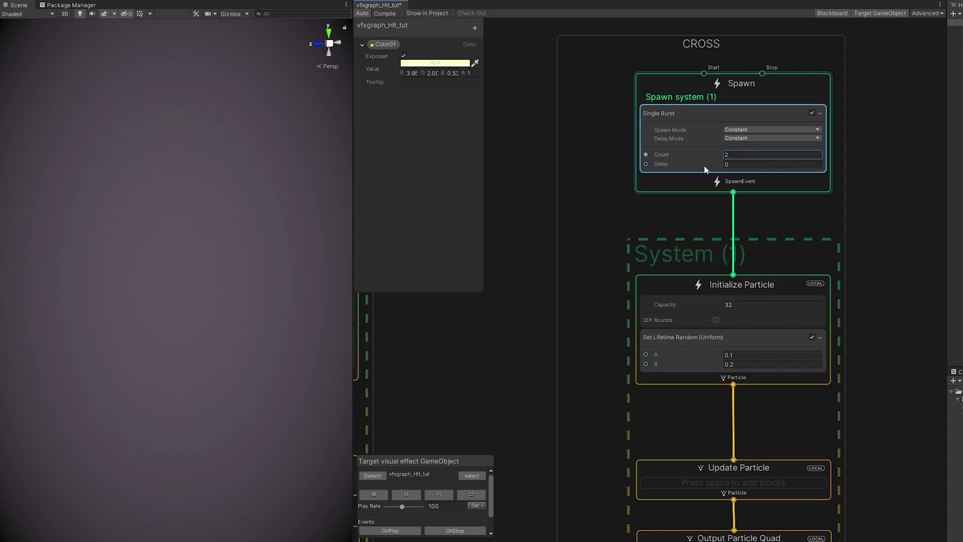
# Add a Set Scale block above Multiply Size over Life in the CROSS output, set its X scale to 0.1 and preview the effect
pyautogui.moveTo(620, 315); pyautogui.dragTo(574, 171, button='middle')
pyautogui.moveTo(565, 280); pyautogui.dragTo(561, 149, button='middle')
pyautogui.moveTo(552, 230); pyautogui.dragTo(551, 154, button='middle')
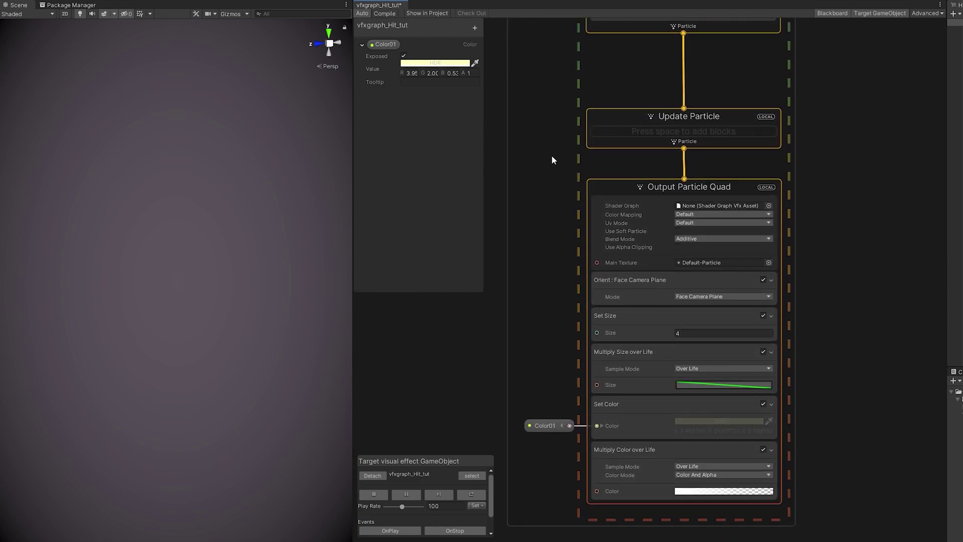
pyautogui.click(658, 365)
pyautogui.scroll(2, 658, 365)
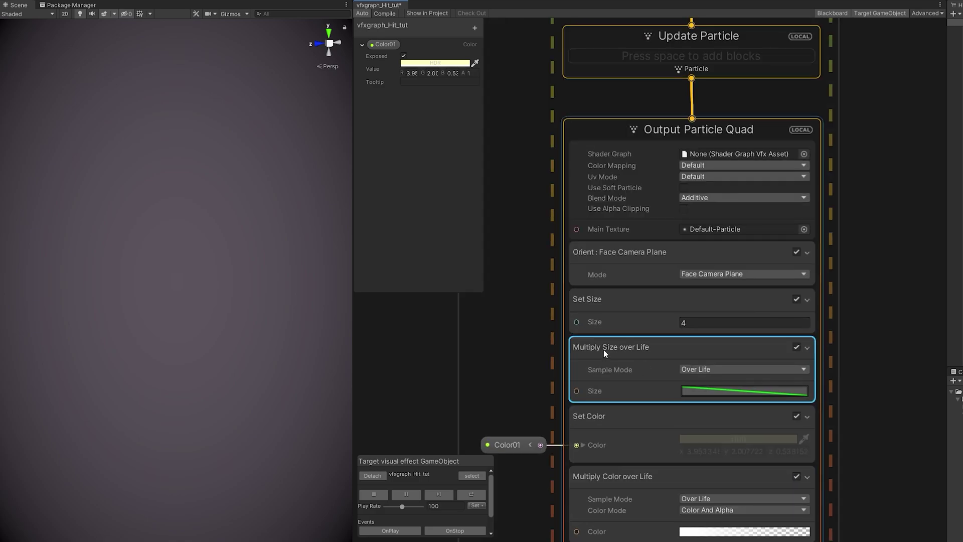
pyautogui.press('space')
pyautogui.write('set scale')
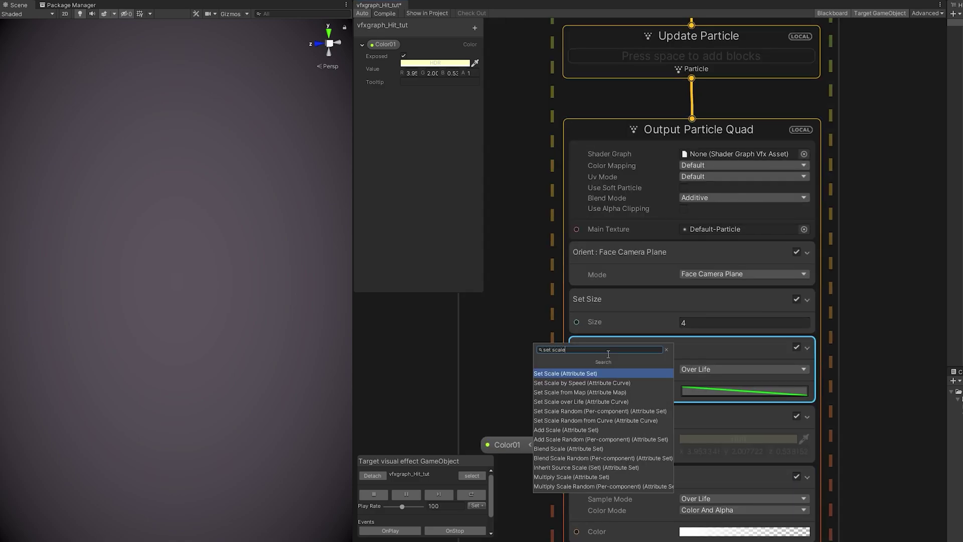
pyautogui.press('Return')
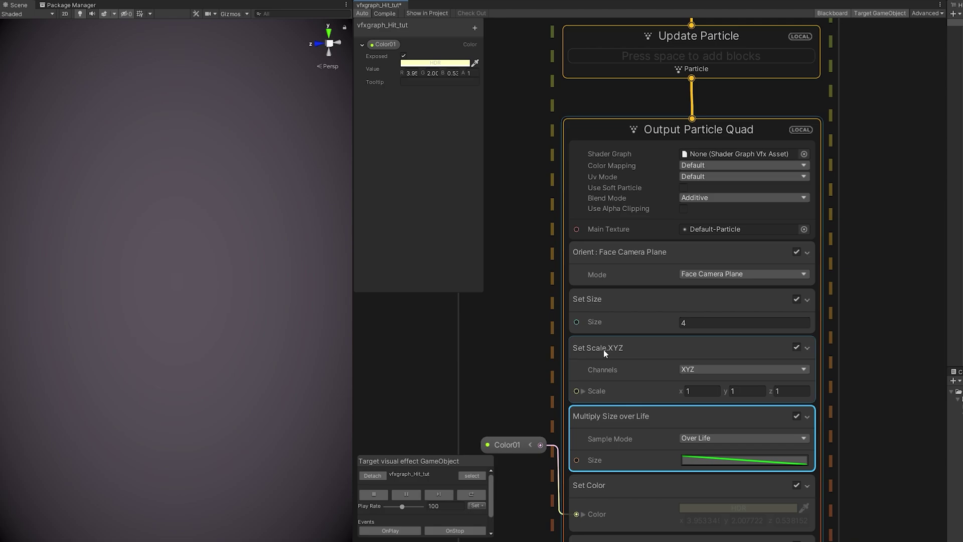
pyautogui.click(704, 393)
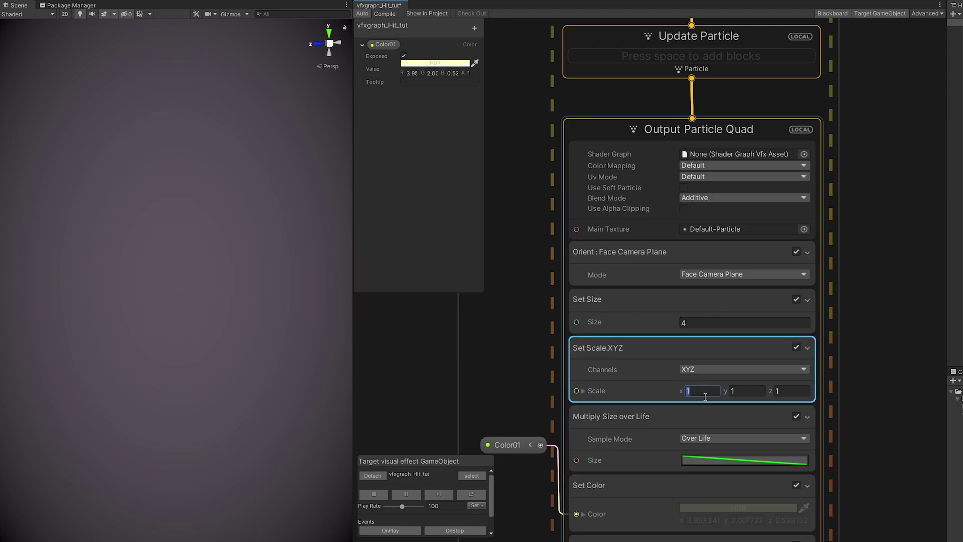
pyautogui.click(390, 529)
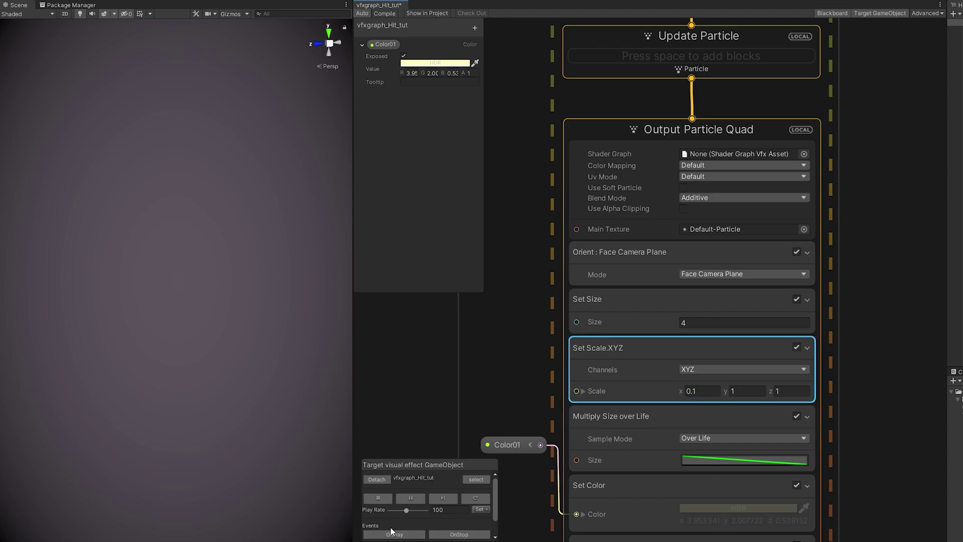
pyautogui.click(391, 531)
pyautogui.click(389, 534)
# Change the CROSS output's Multiply Size over Life curve to the preset that starts flat at 1 and falls increasingly steeply to 0
pyautogui.moveTo(526, 380); pyautogui.dragTo(533, 320, button='middle')
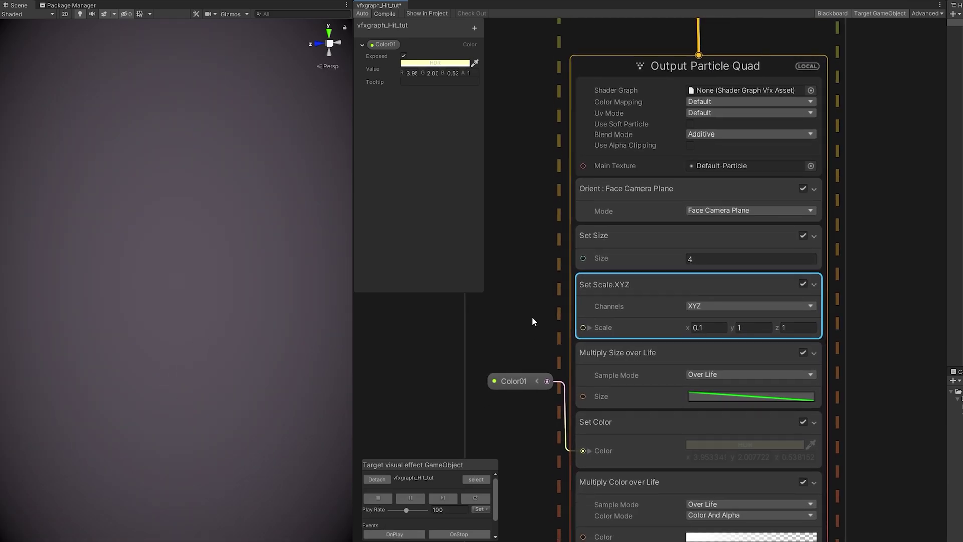
pyautogui.click(722, 395)
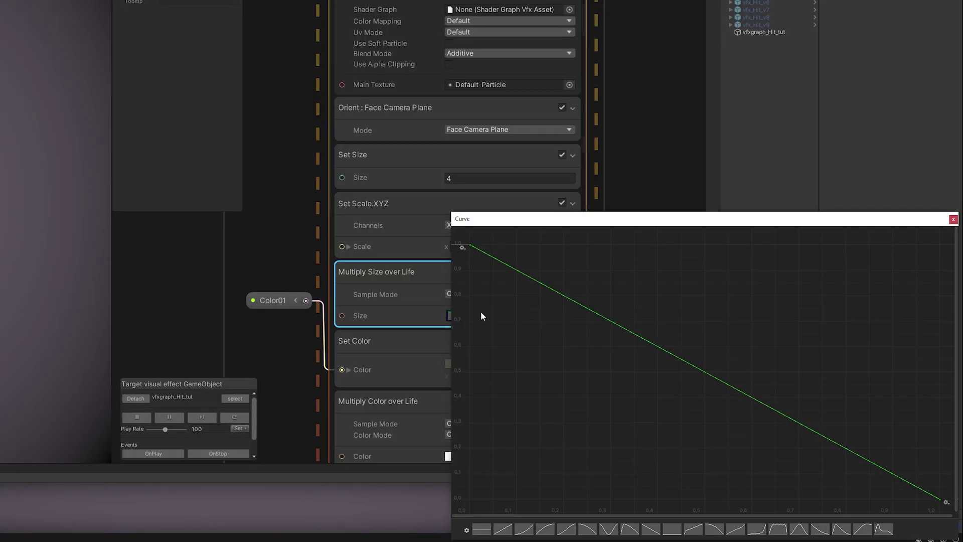
pyautogui.click(596, 529)
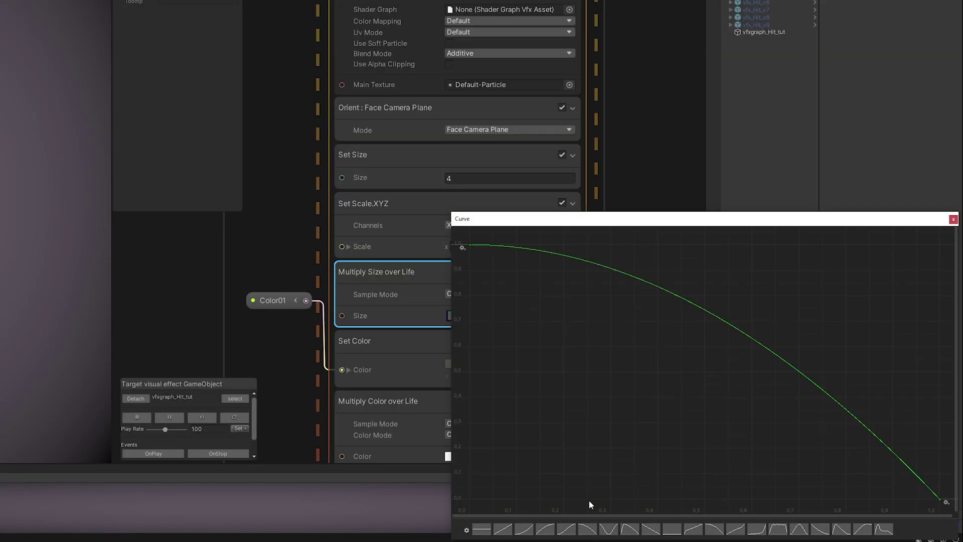
pyautogui.click(953, 220)
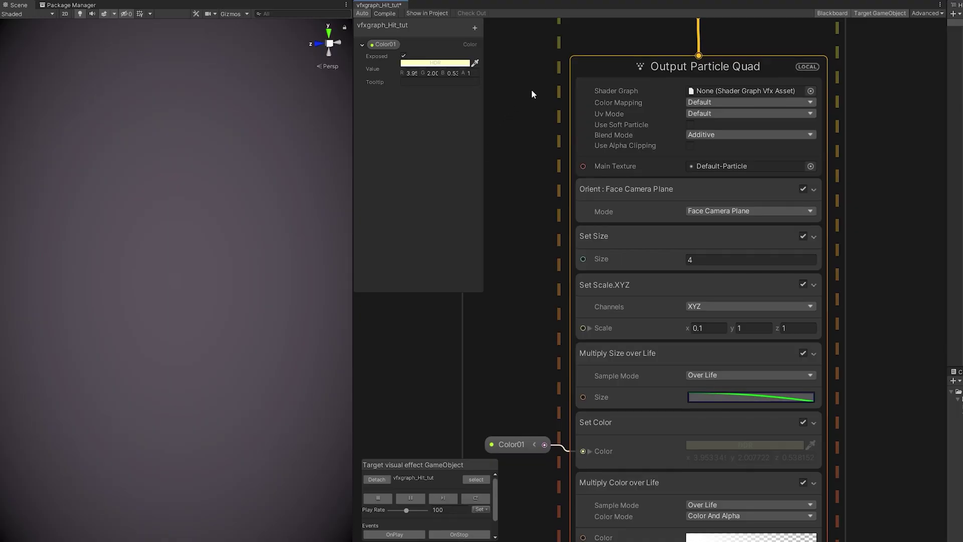
# Add a Set Angle block to the CROSS Initialize Particle context, set its Z angle to 45 and preview the effect
pyautogui.moveTo(290, 8); pyautogui.dragTo(339, 287, button='middle')
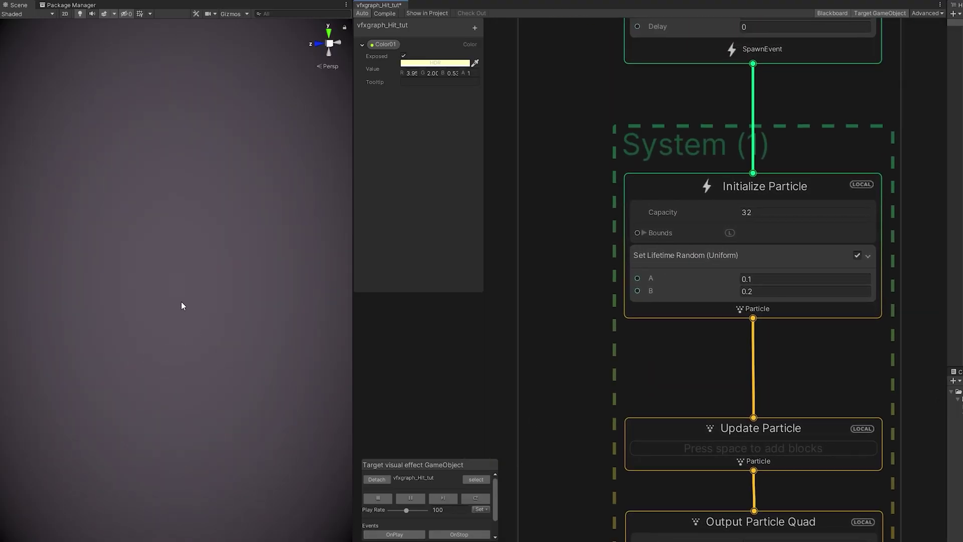
pyautogui.click(678, 304)
pyautogui.press('space')
pyautogui.write('set ang')
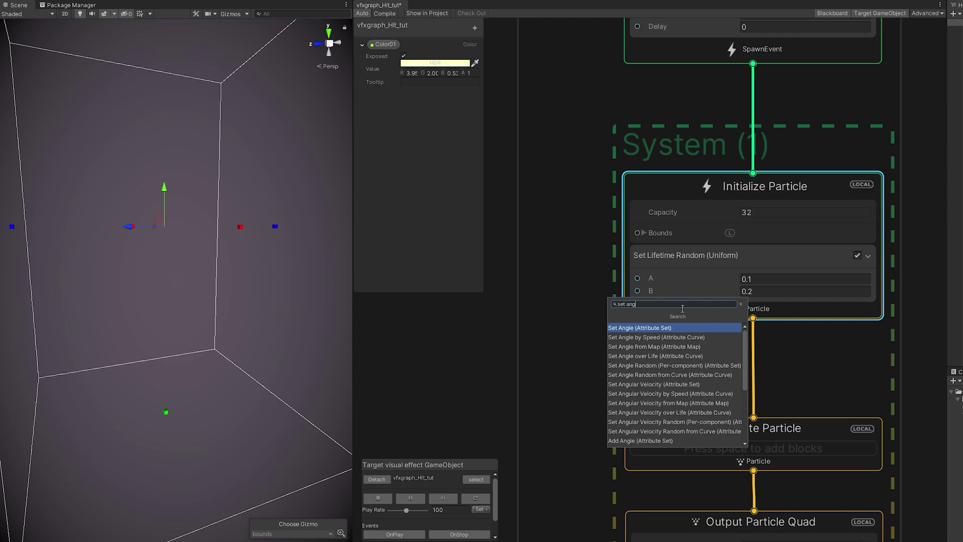
pyautogui.press('Return')
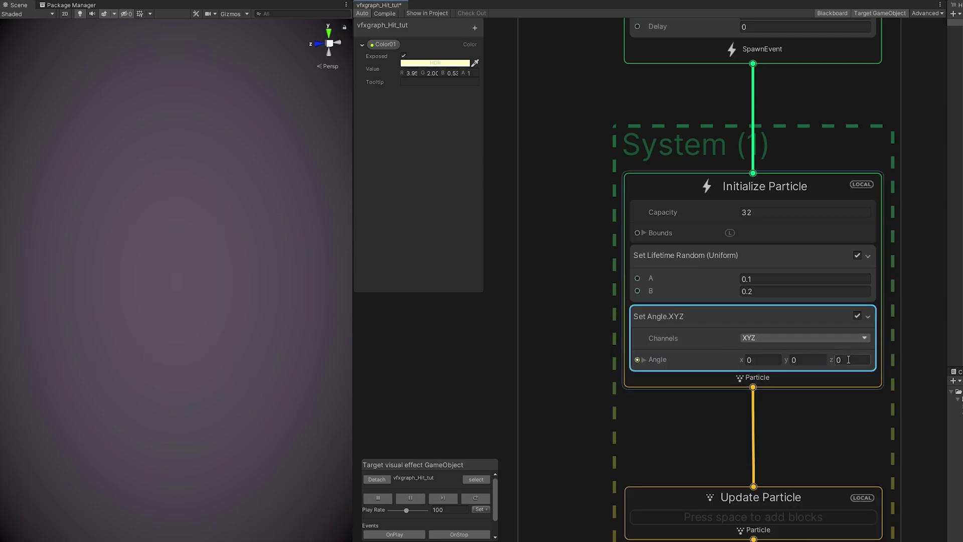
pyautogui.write('45')
pyautogui.click(413, 536)
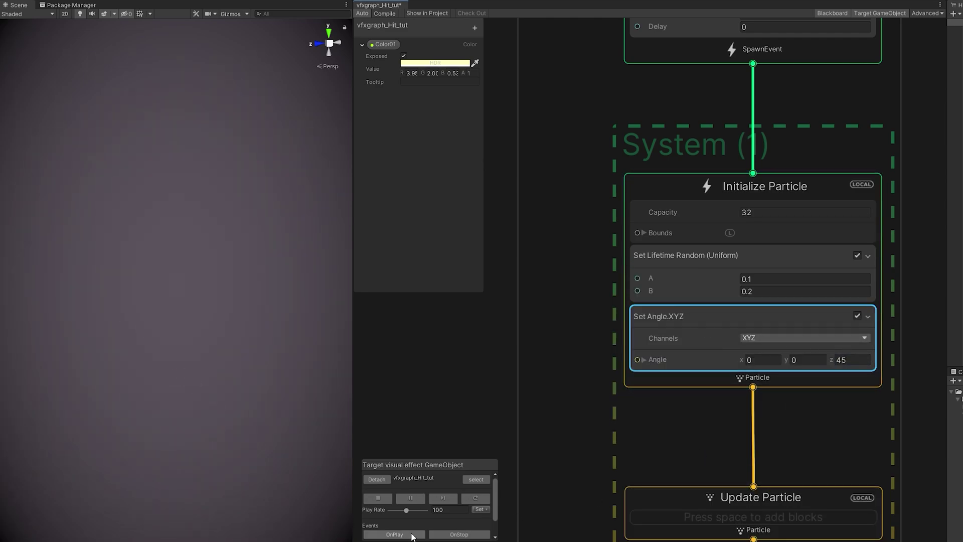
pyautogui.click(412, 535)
pyautogui.click(411, 535)
pyautogui.moveTo(541, 358); pyautogui.dragTo(544, 355, button='middle')
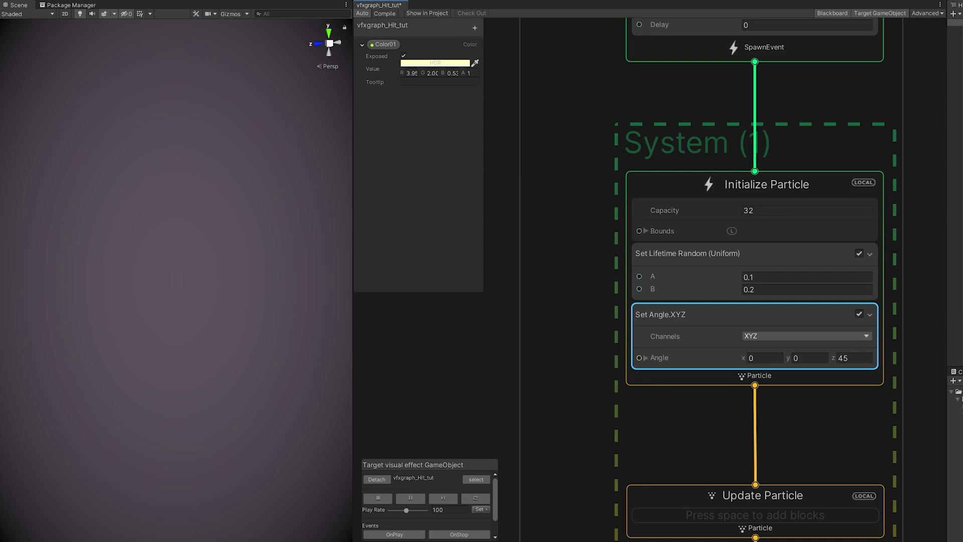
# Add a Get Attribute: spawnIndex node and place it beside the CROSS Initialize Particle context
pyautogui.click(555, 325)
pyautogui.moveTo(554, 323); pyautogui.dragTo(597, 289, button='middle')
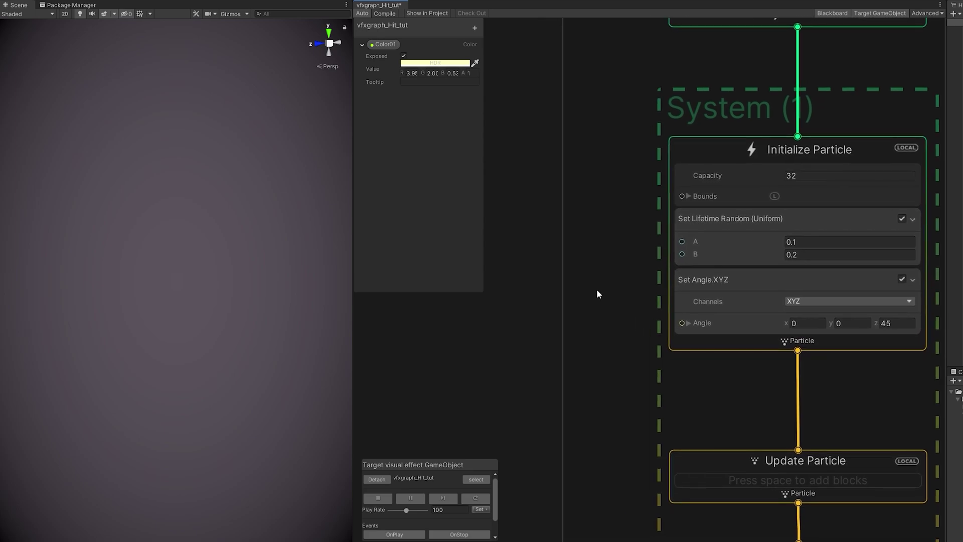
pyautogui.press('space')
pyautogui.write('a')
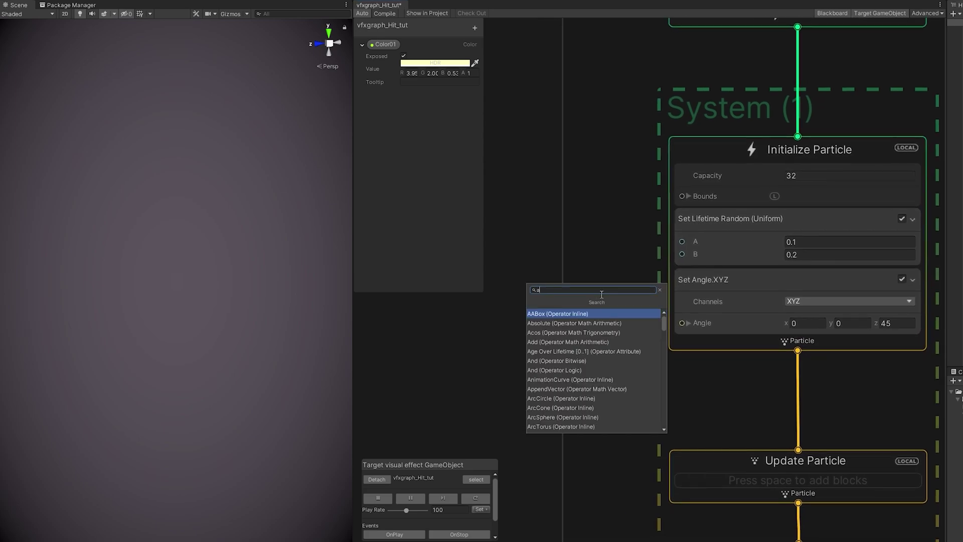
pyautogui.write('ttri')
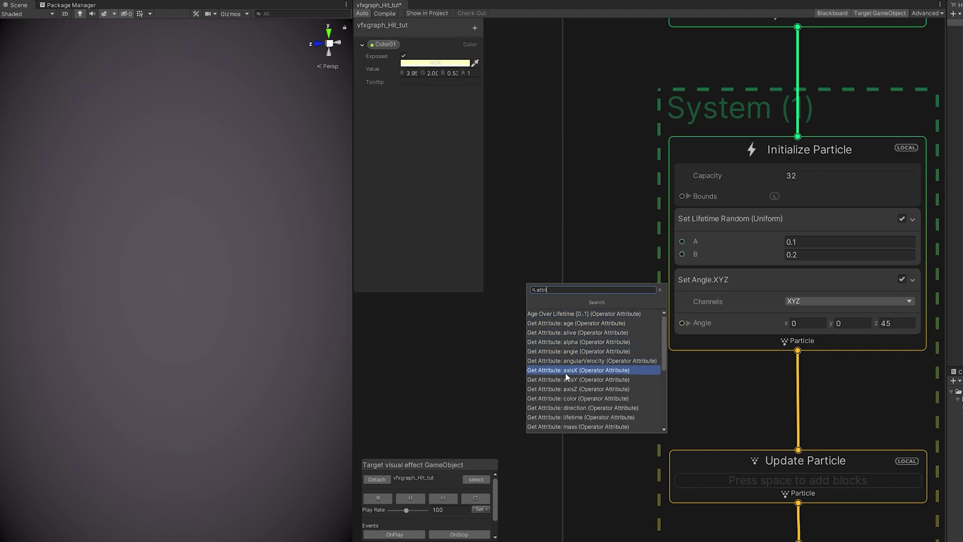
pyautogui.scroll(-2, 564, 382)
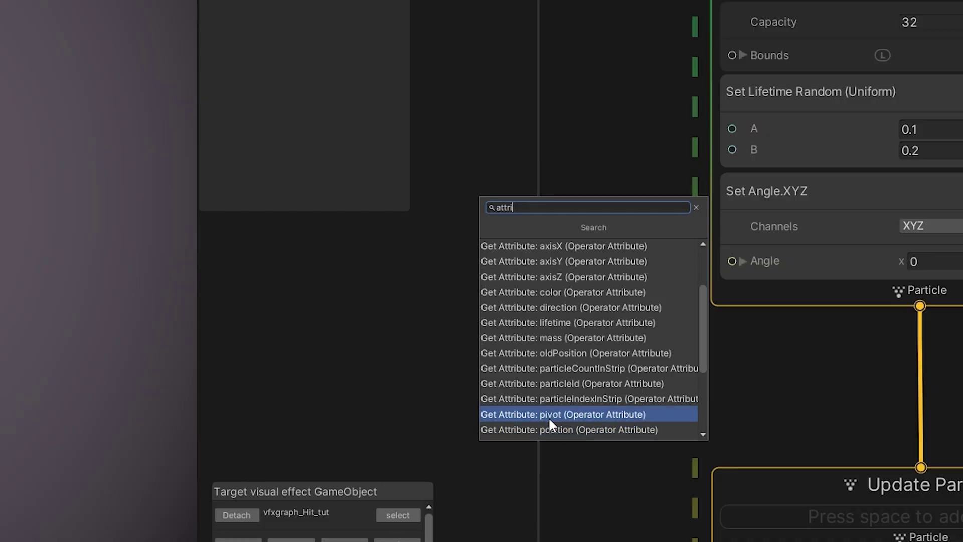
pyautogui.scroll(-2, 570, 419)
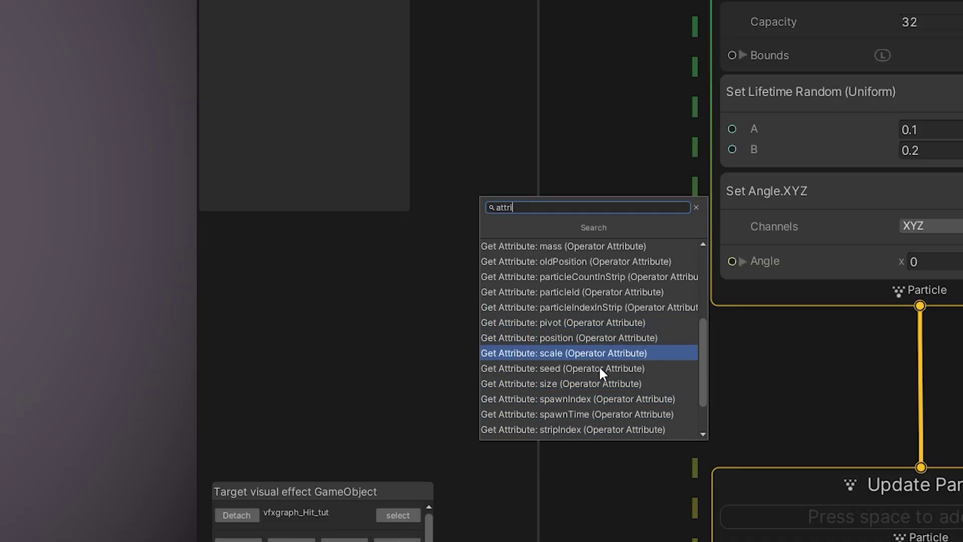
pyautogui.click(587, 395)
pyautogui.moveTo(656, 318); pyautogui.dragTo(516, 285)
pyautogui.moveTo(615, 257); pyautogui.dragTo(725, 254, button='middle')
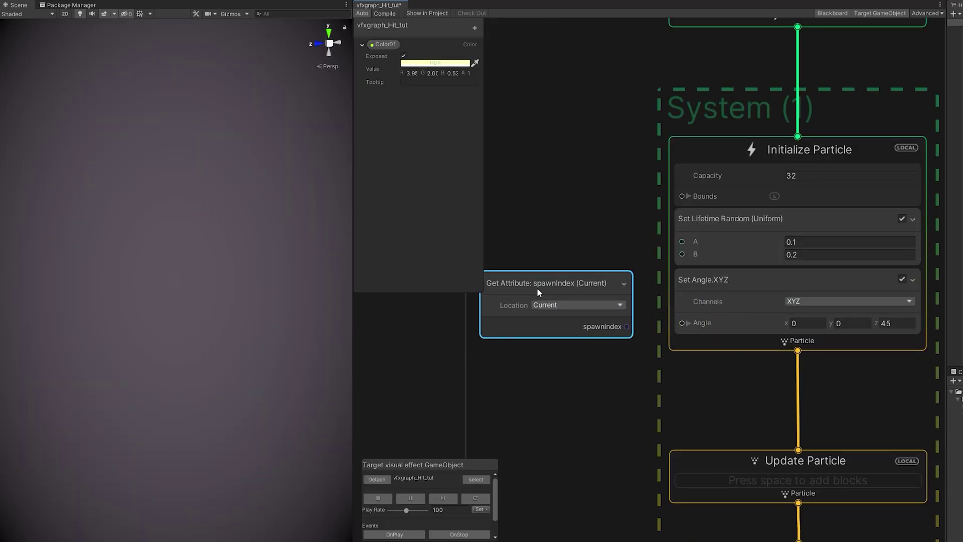
# Move the spawnIndex node farther from the CROSS particle system to make room for more nodes between them
pyautogui.scroll(-6, 654, 271)
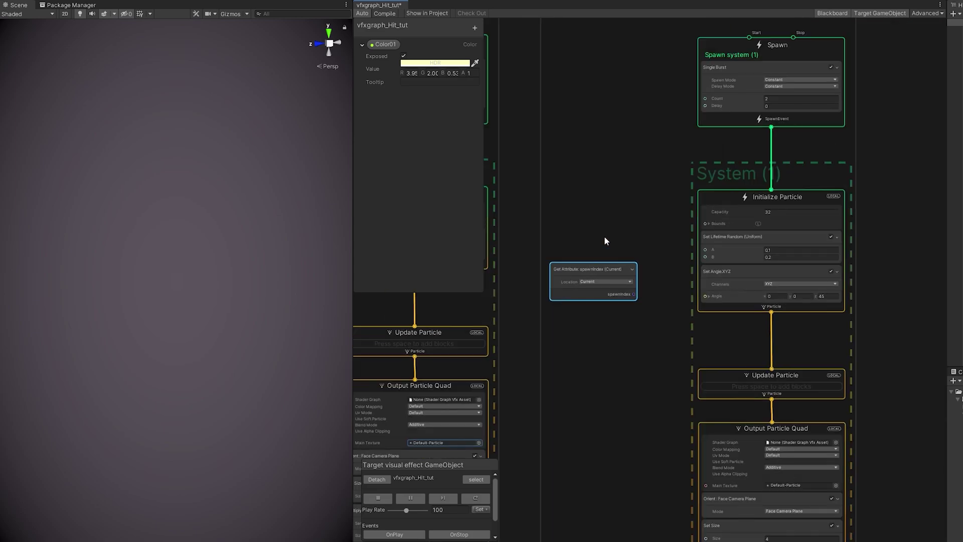
pyautogui.moveTo(684, 60); pyautogui.dragTo(751, 57)
pyautogui.scroll(5, 690, 221)
pyautogui.moveTo(639, 227); pyautogui.dragTo(529, 220)
pyautogui.scroll(3, 577, 203)
pyautogui.moveTo(587, 205); pyautogui.dragTo(606, 270, button='middle')
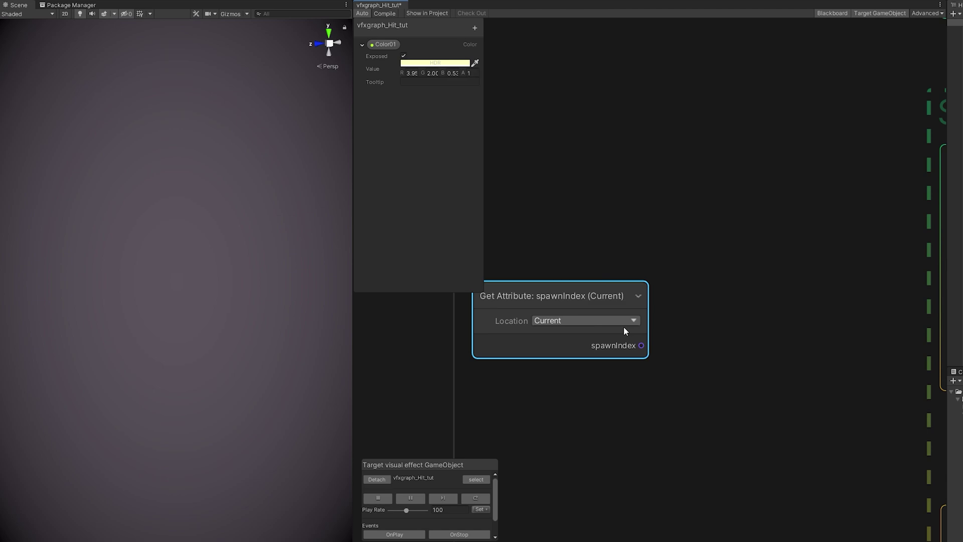
# Connect spawnIndex to the Left input of a new Compare node and set its condition to Greater, keeping Right at 0
pyautogui.moveTo(641, 346); pyautogui.dragTo(640, 348)
pyautogui.moveTo(709, 312); pyautogui.dragTo(708, 312)
pyautogui.write('comp')
pyautogui.press('Return')
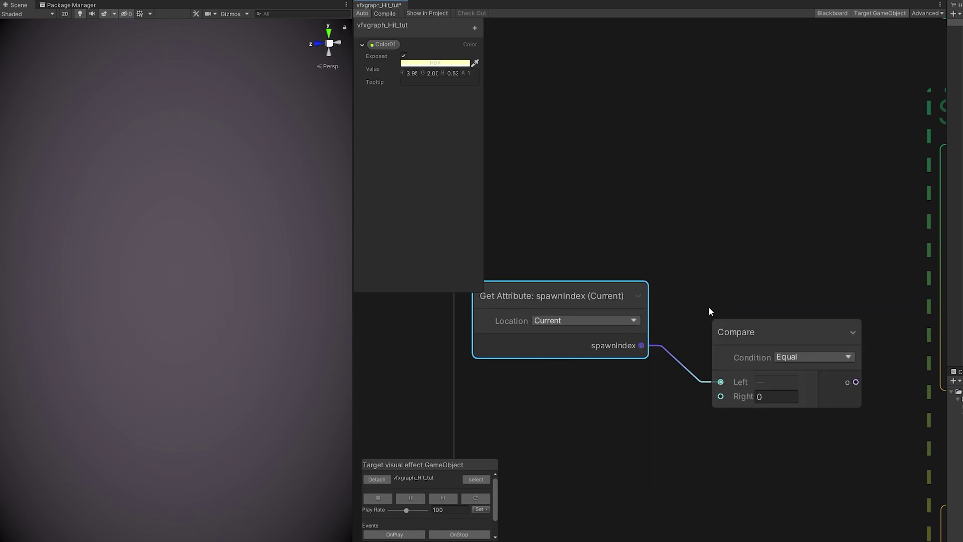
pyautogui.moveTo(760, 341); pyautogui.dragTo(720, 304)
pyautogui.moveTo(786, 321); pyautogui.dragTo(703, 318, button='middle')
pyautogui.click(703, 318)
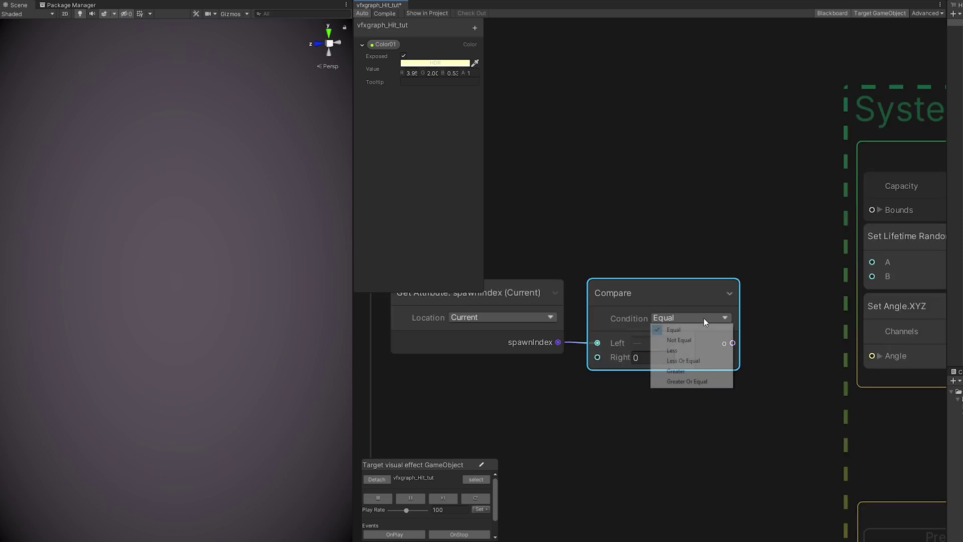
pyautogui.click(682, 372)
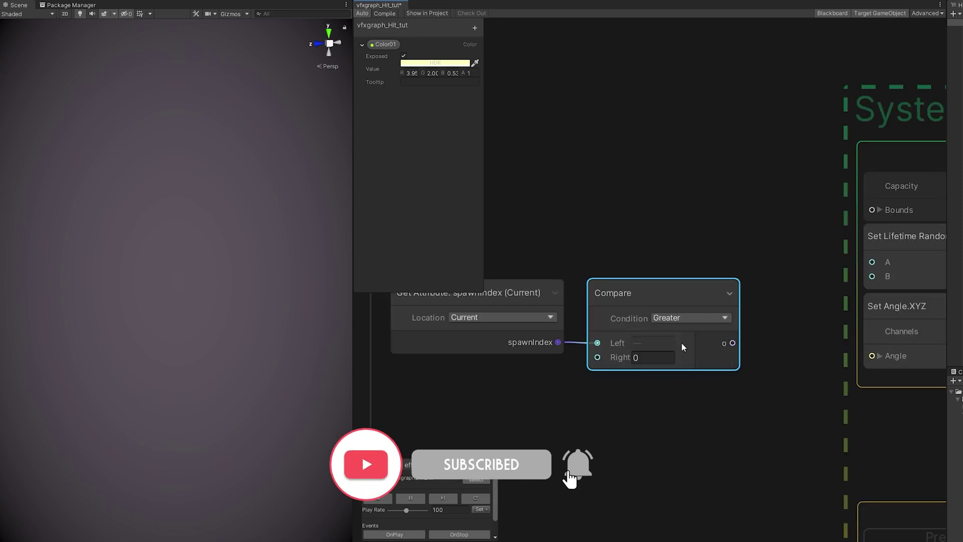
pyautogui.click(642, 358)
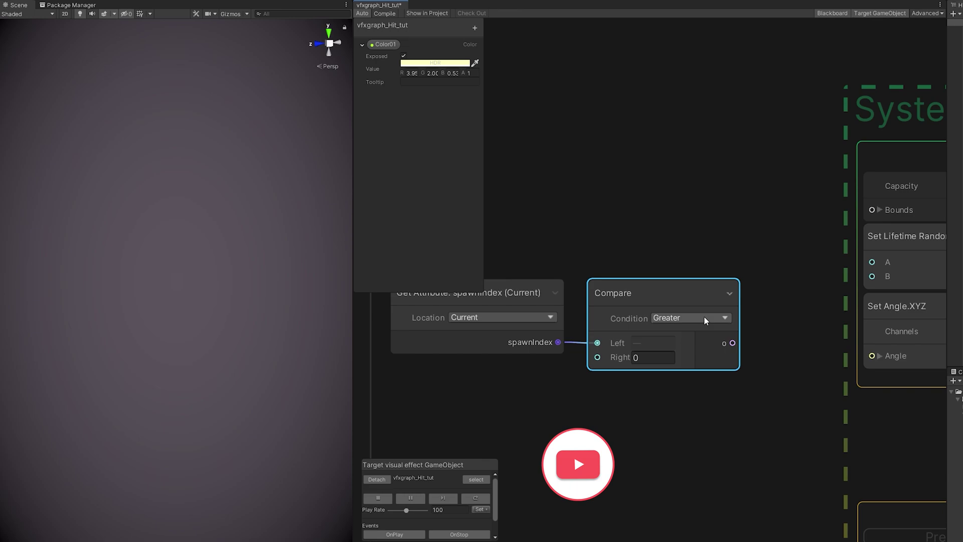
# Shift the spawnIndex and Compare nodes away from the system, add a Branch node and connect the Compare output to its Predicate
pyautogui.scroll(-1, 670, 372)
pyautogui.moveTo(672, 381); pyautogui.dragTo(542, 313)
pyautogui.moveTo(661, 305); pyautogui.dragTo(591, 306)
pyautogui.click(738, 297)
pyautogui.press('space')
pyautogui.write('bran')
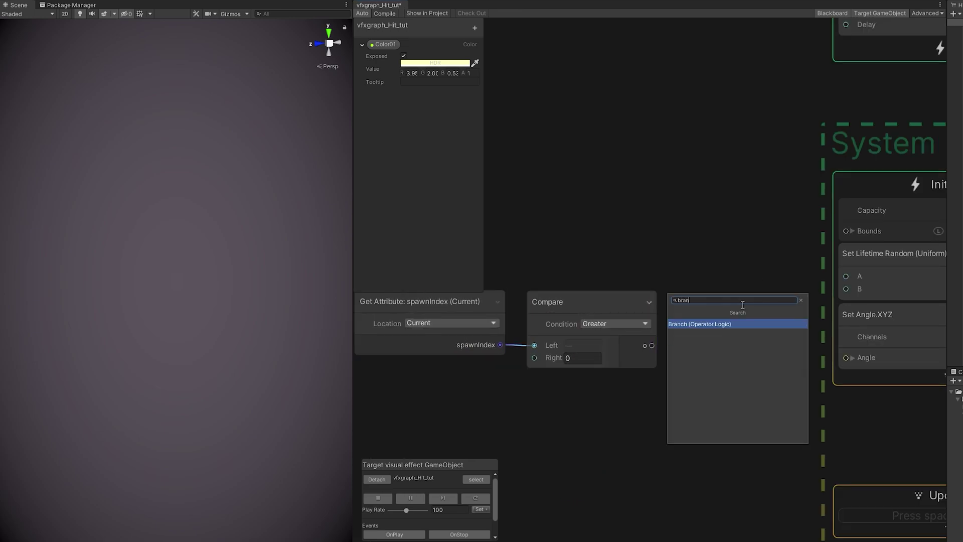
pyautogui.press('Return')
pyautogui.moveTo(656, 352); pyautogui.dragTo(695, 326)
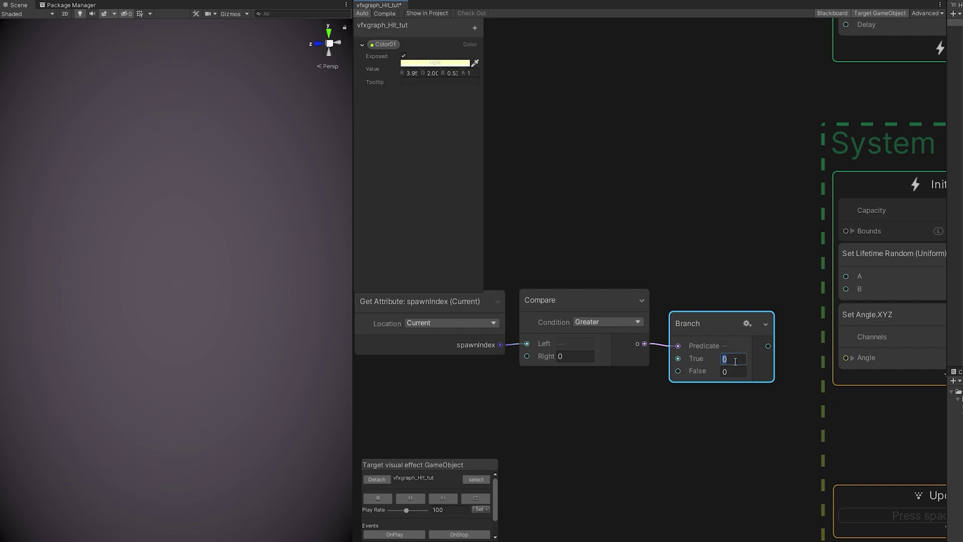
# Set the Branch node's True value to 45 and False value to 135, and connect its output to the Set Angle block's Z
pyautogui.moveTo(738, 392); pyautogui.dragTo(729, 390, button='middle')
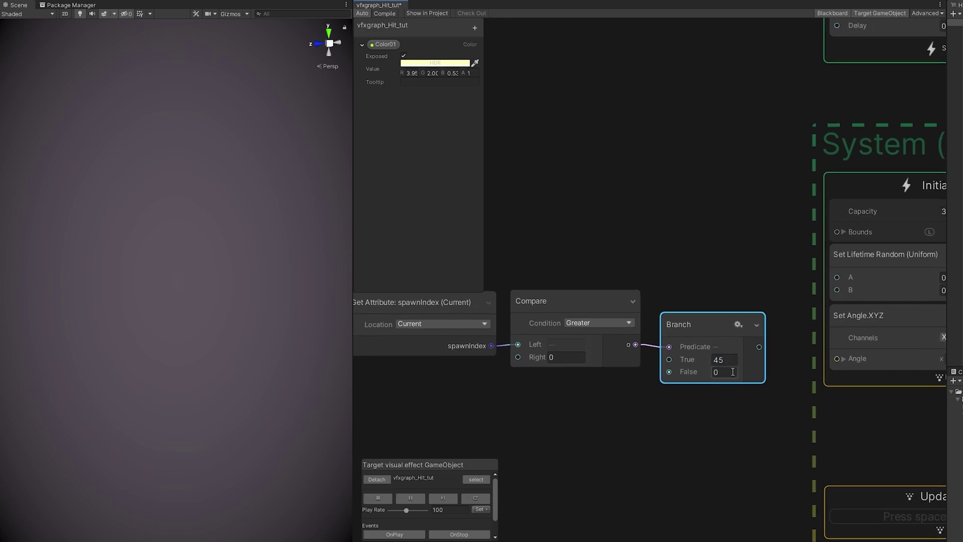
pyautogui.click(734, 372)
pyautogui.moveTo(796, 359); pyautogui.dragTo(638, 366, button='middle')
pyautogui.click(685, 367)
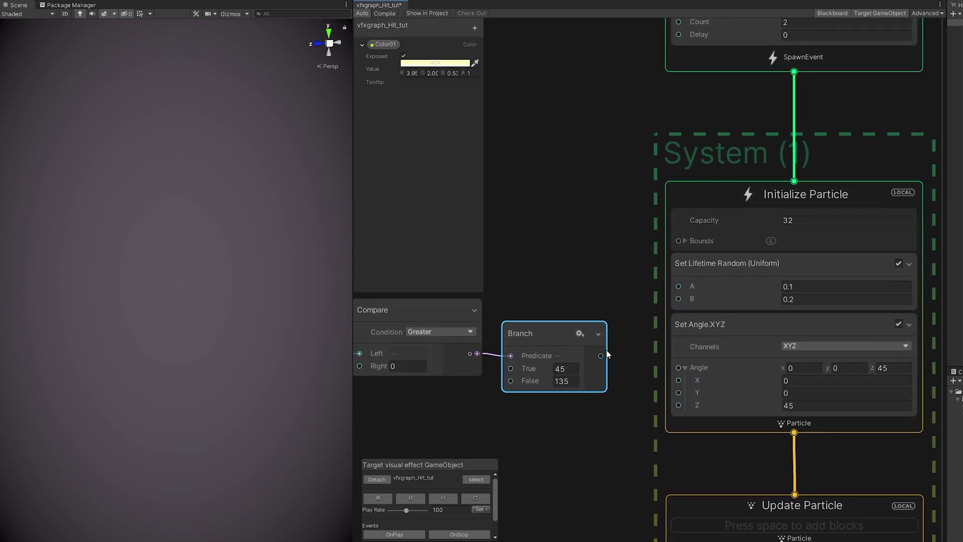
pyautogui.moveTo(600, 356); pyautogui.dragTo(678, 405)
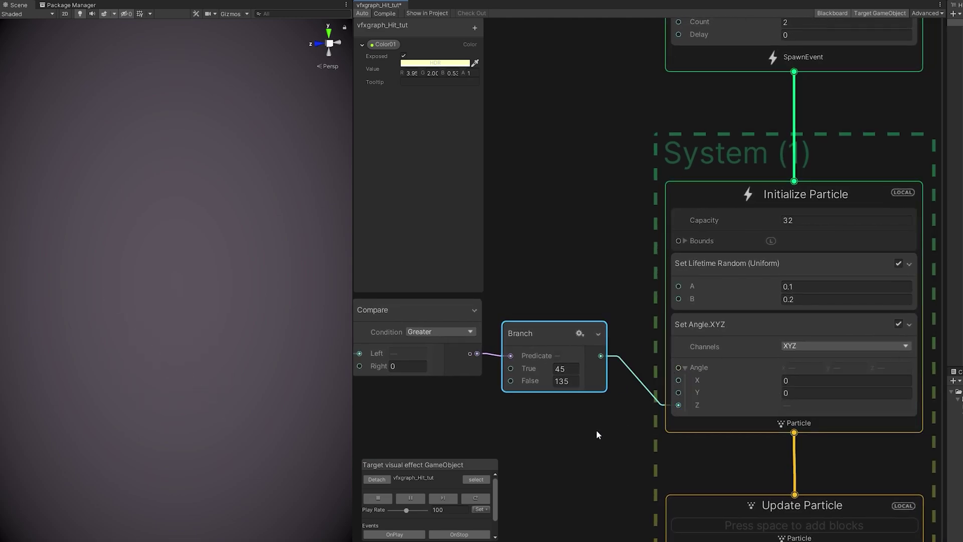
# Play the effect several times to examine how the two crossed streaks combine with the flash
pyautogui.moveTo(596, 429); pyautogui.dragTo(749, 393, button='middle')
pyautogui.click(396, 533)
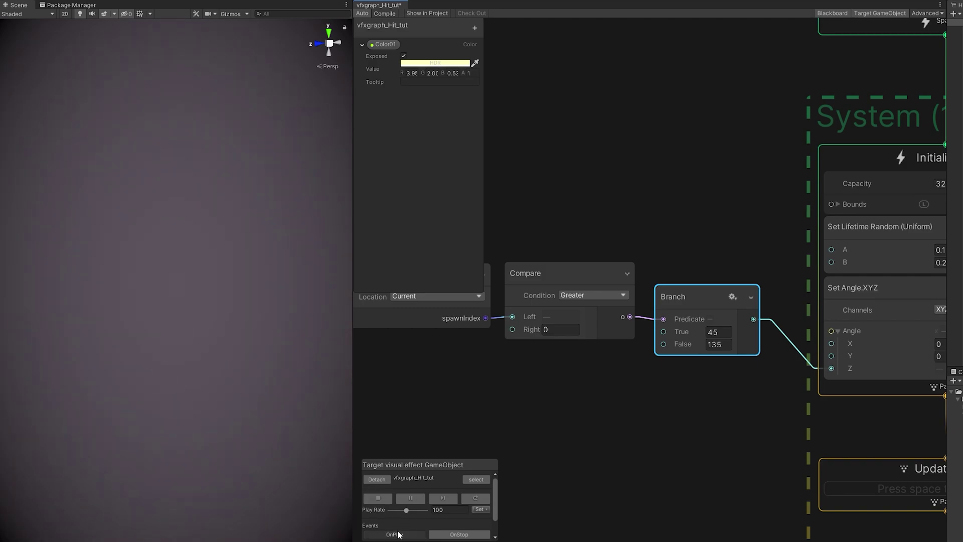
pyautogui.click(399, 535)
pyautogui.click(401, 535)
pyautogui.click(399, 534)
pyautogui.click(399, 534)
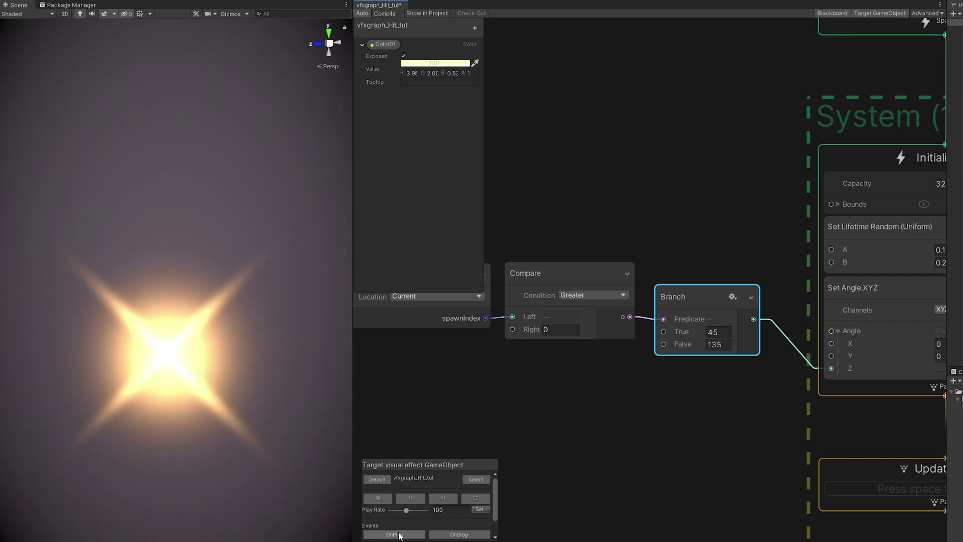
pyautogui.click(399, 534)
# Turn off the random mode of the CROSS Set Lifetime block, set the lifetime to 0.2 and preview the effect
pyautogui.moveTo(611, 406); pyautogui.dragTo(501, 405, button='middle')
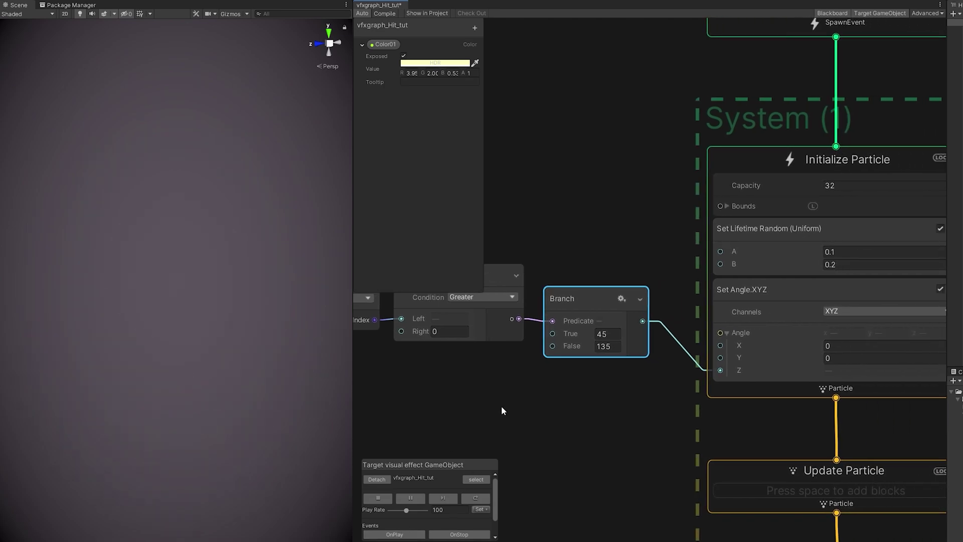
pyautogui.click(763, 236)
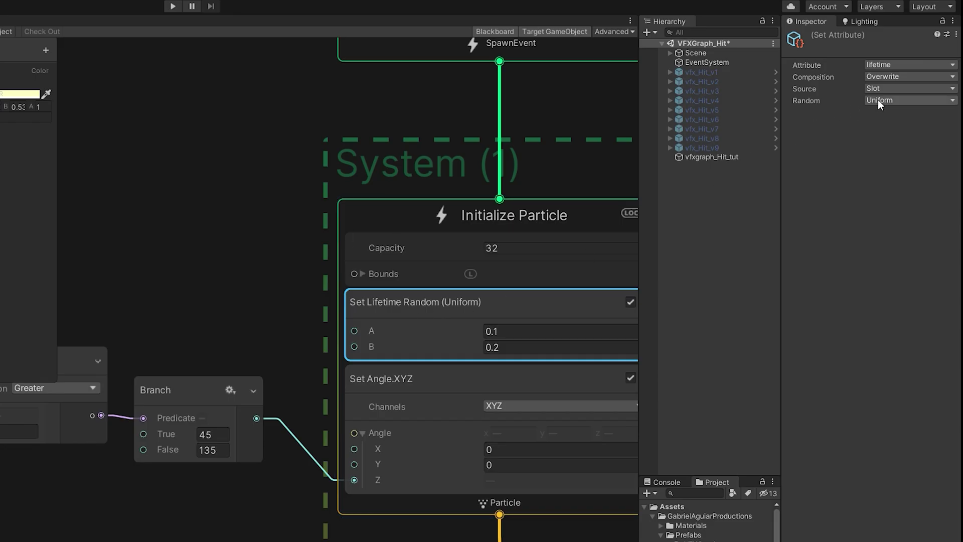
pyautogui.click(878, 99)
pyautogui.click(886, 112)
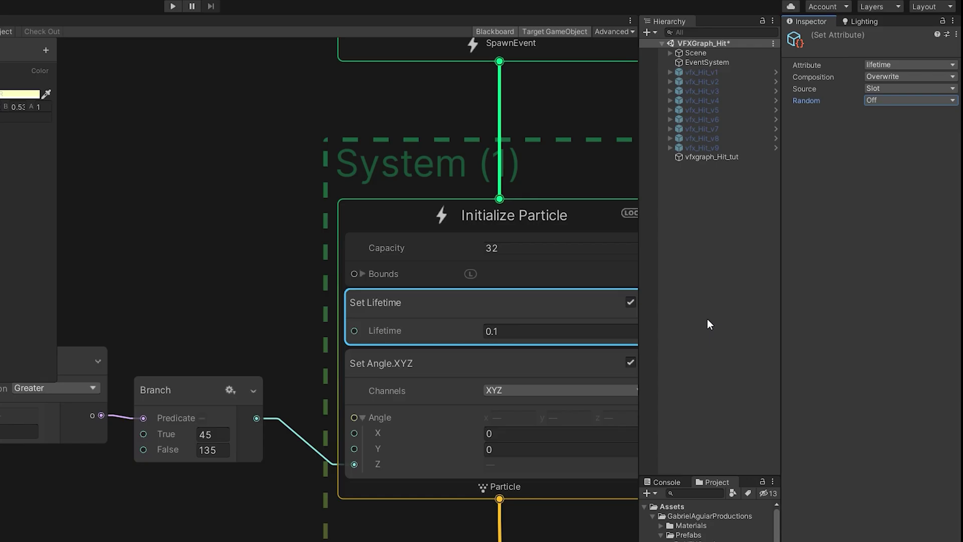
pyautogui.click(537, 332)
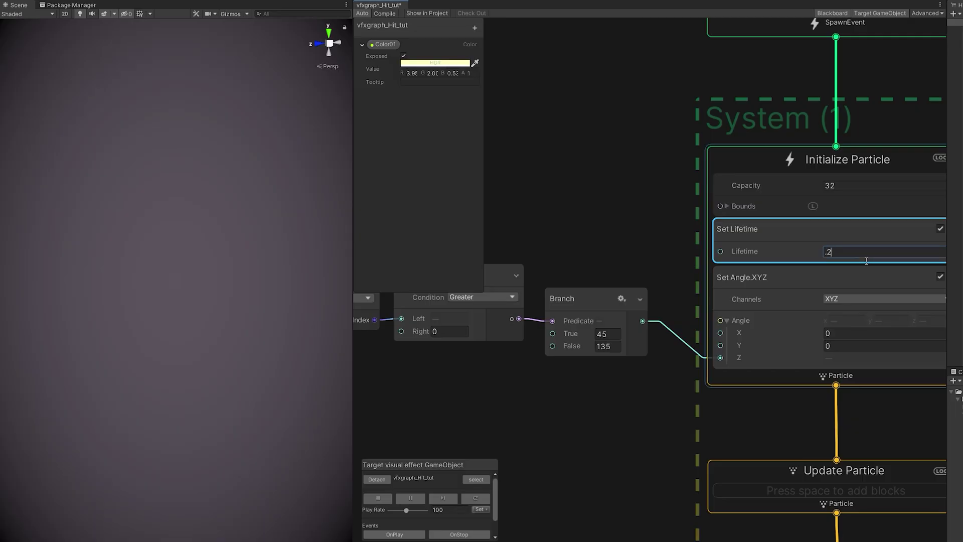
pyautogui.click(385, 535)
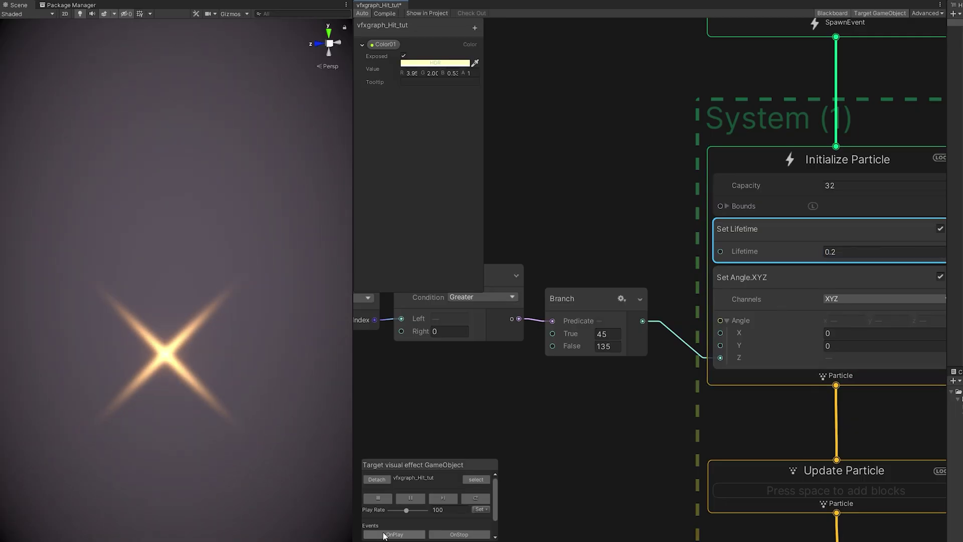
pyautogui.click(384, 535)
pyautogui.click(384, 534)
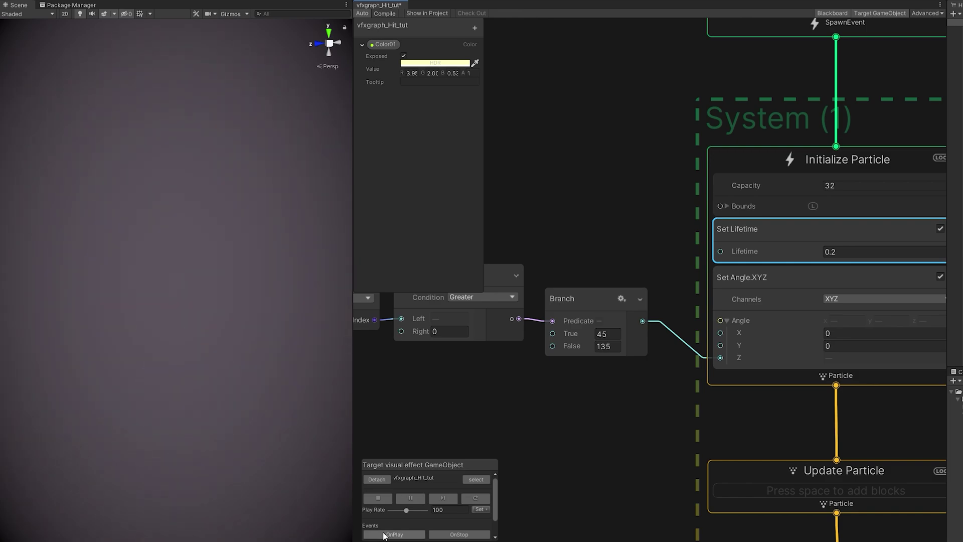
pyautogui.click(400, 536)
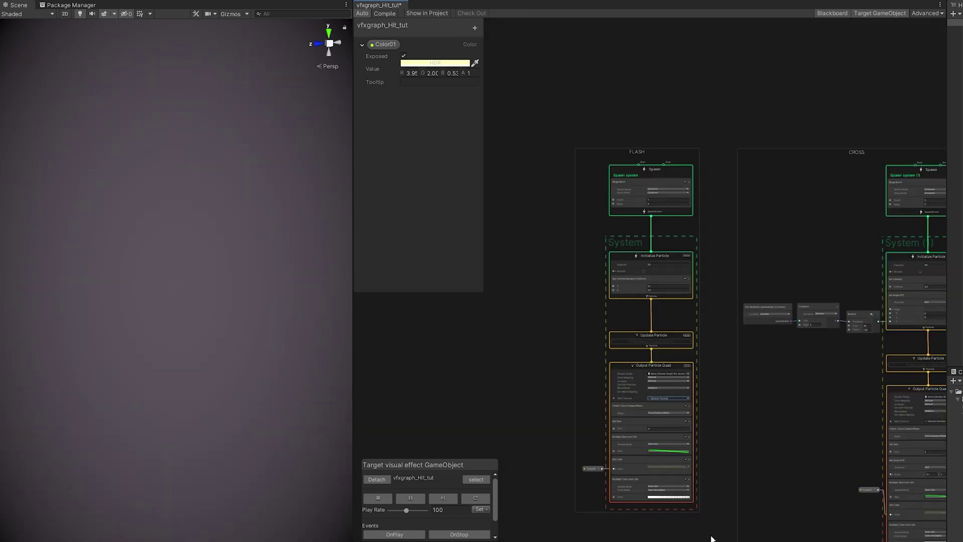
# Duplicate the FLASH group with its whole particle system, place the copy beside the CROSS group and title it PARTICLES
pyautogui.moveTo(711, 539); pyautogui.dragTo(558, 134)
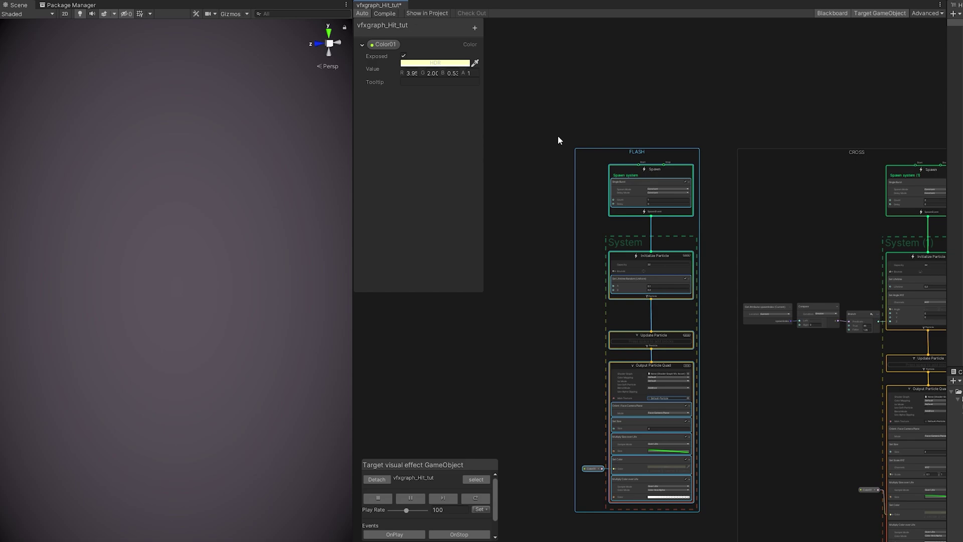
pyautogui.moveTo(907, 165); pyautogui.dragTo(570, 165, button='middle')
pyautogui.scroll(3, 721, 189)
pyautogui.moveTo(777, 174); pyautogui.dragTo(767, 232, button='middle')
pyautogui.hotkey('ctrl', 'd')
pyautogui.moveTo(636, 70); pyautogui.dragTo(797, 172)
pyautogui.doubleClick(799, 168)
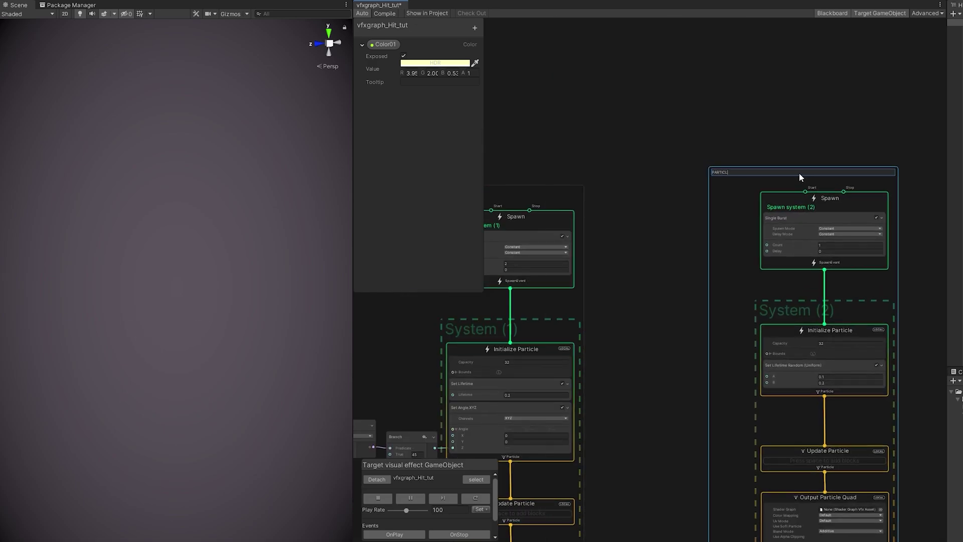
pyautogui.write('PARTICLES')
pyautogui.press('Return')
# Set the Single Burst count of the PARTICLES spawn system to 20
pyautogui.scroll(2, 723, 159)
pyautogui.click(766, 277)
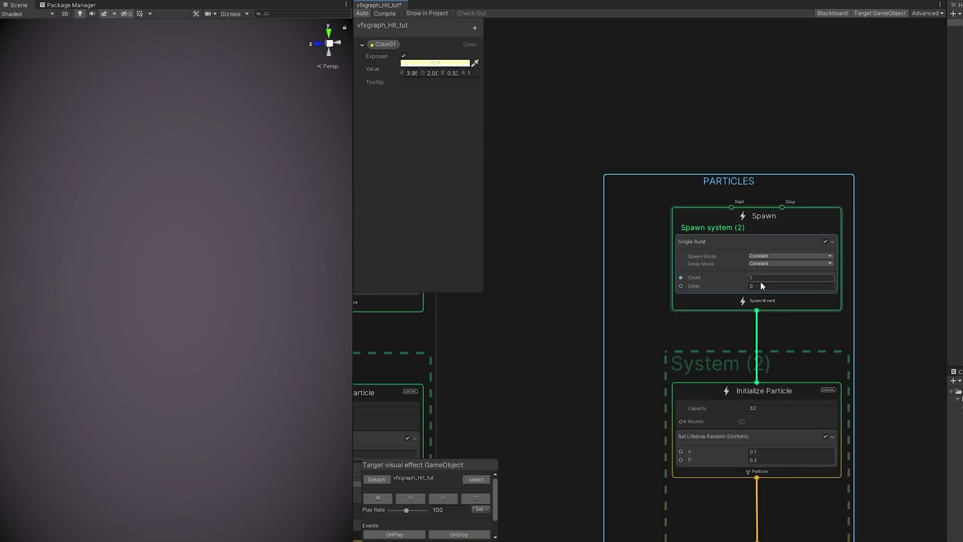
pyautogui.write('20')
pyautogui.press('Return')
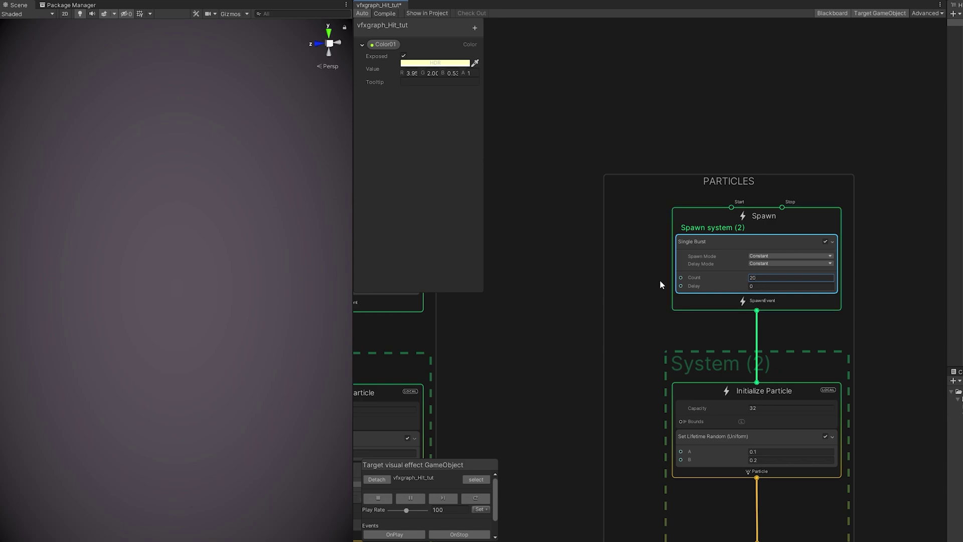
# Add a Position (Sphere) block to the Initialize Particle context of the PARTICLES system
pyautogui.scroll(2, 660, 281)
pyautogui.moveTo(690, 314); pyautogui.dragTo(641, 203, button='middle')
pyautogui.scroll(-1, 583, 346)
pyautogui.moveTo(582, 346); pyautogui.dragTo(576, 240, button='middle')
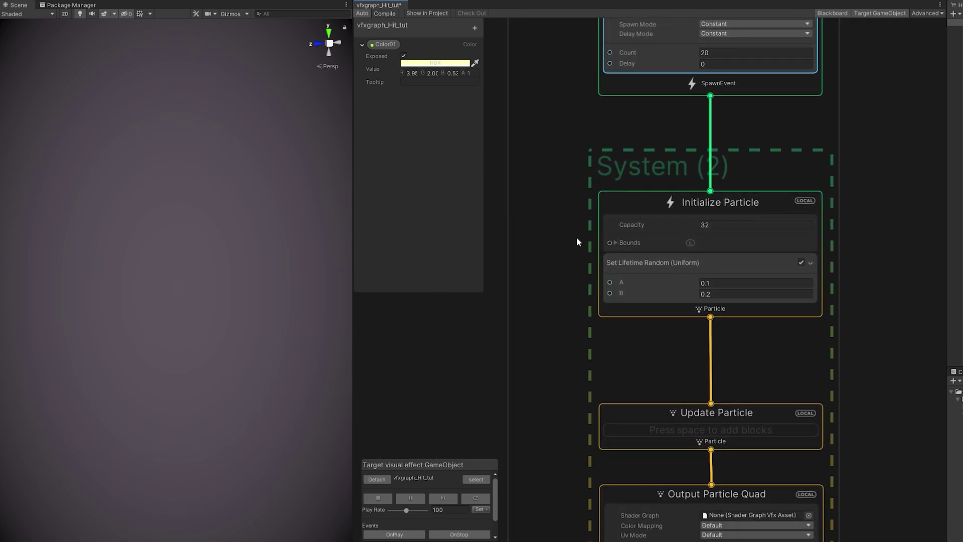
pyautogui.click(602, 257)
pyautogui.click(618, 261)
pyautogui.press('space')
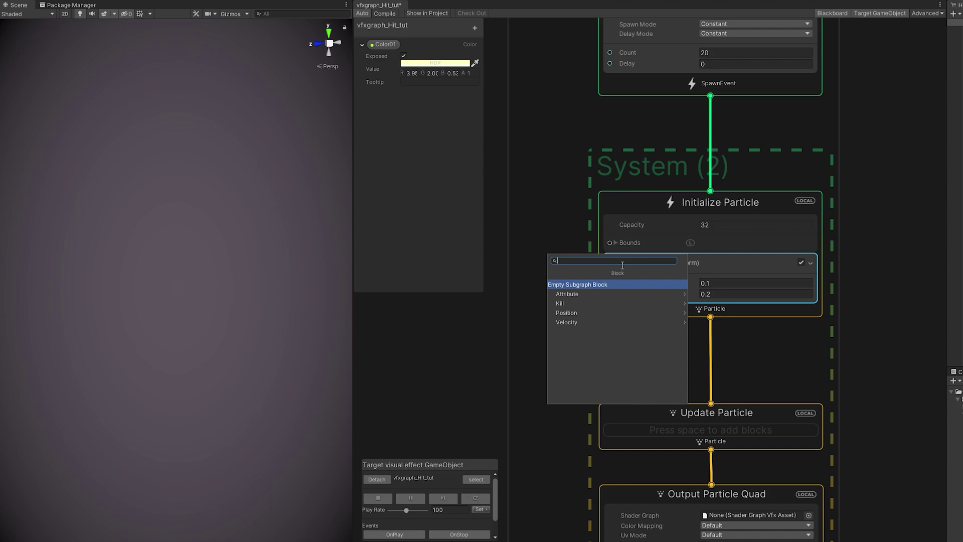
pyautogui.write('sphere')
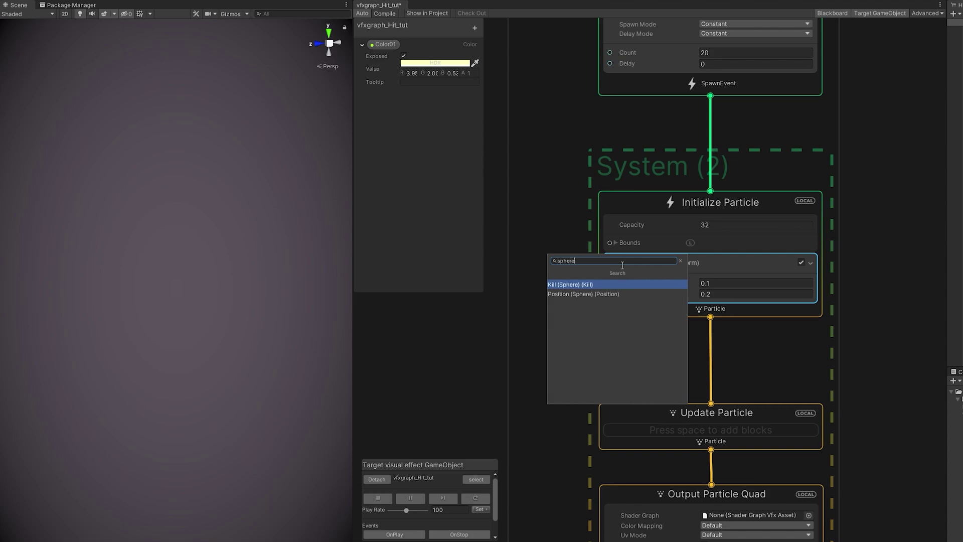
pyautogui.press('Down')
pyautogui.press('Return')
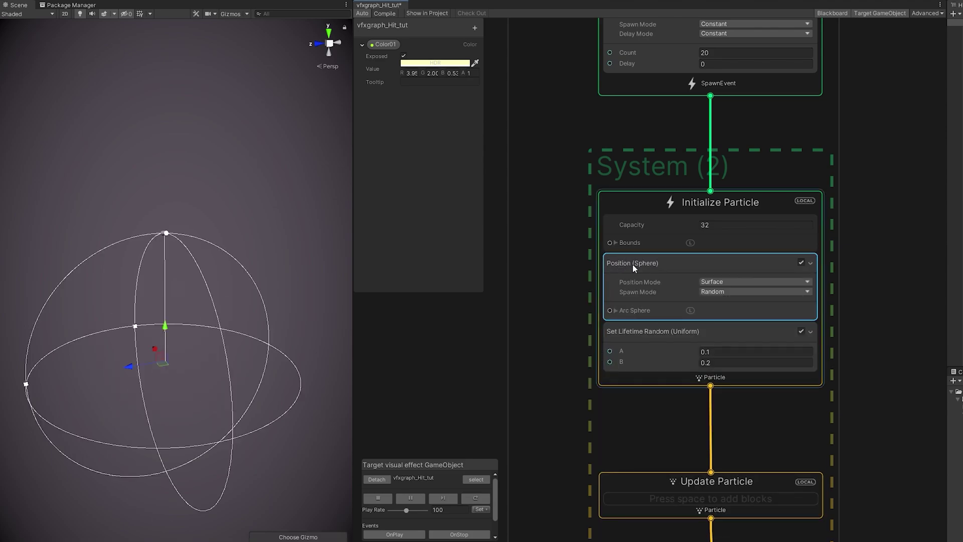
# Set the Position block's sphere radius to 0.1 and the B value of Set Lifetime Random to 0.4
pyautogui.click(616, 311)
pyautogui.click(622, 321)
pyautogui.write('0.1')
pyautogui.press('Return')
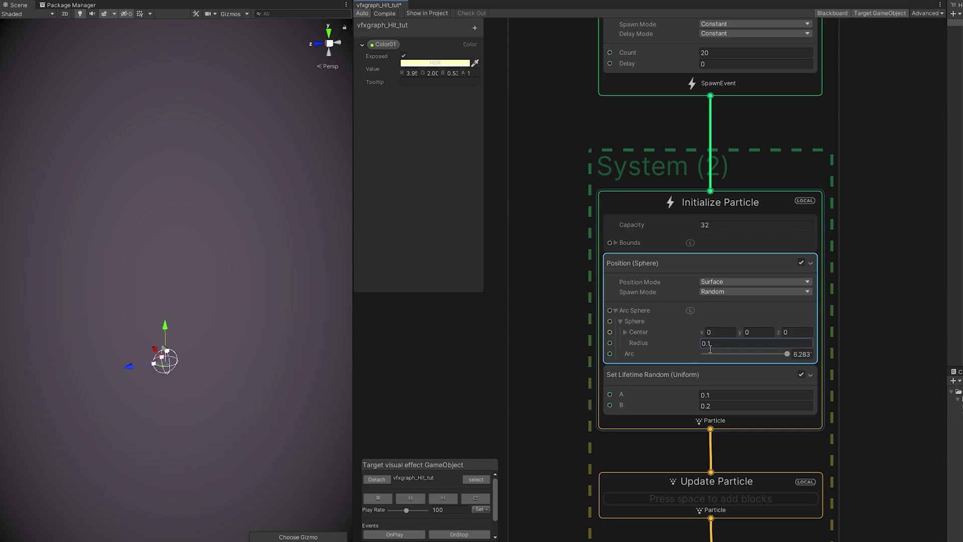
pyautogui.click(405, 534)
pyautogui.moveTo(594, 402); pyautogui.dragTo(571, 341, button='middle')
pyautogui.click(690, 347)
# Add a Conform to Sphere block to the Update Particle context of the PARTICLES system and preview the effect
pyautogui.moveTo(666, 376); pyautogui.dragTo(702, 231, button='middle')
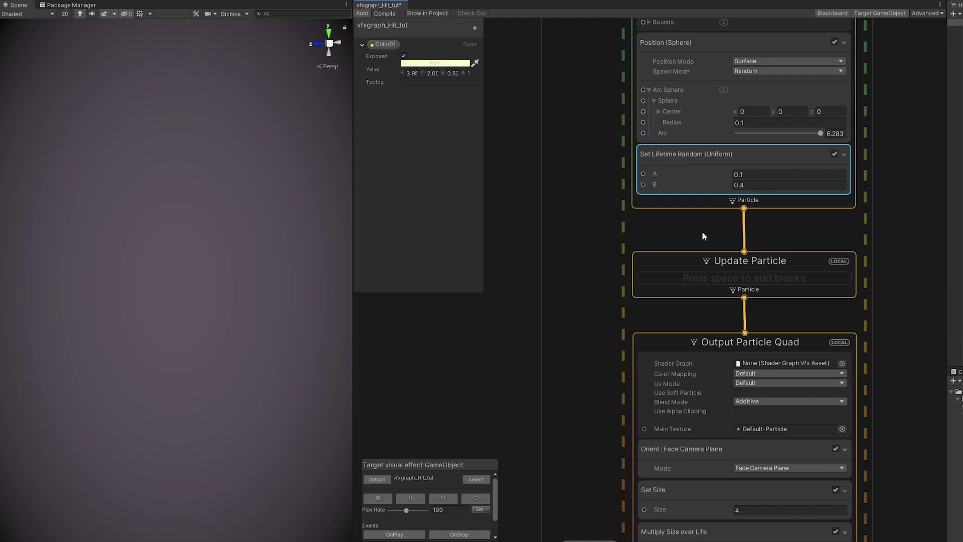
pyautogui.click(675, 267)
pyautogui.press('space')
pyautogui.write('conf')
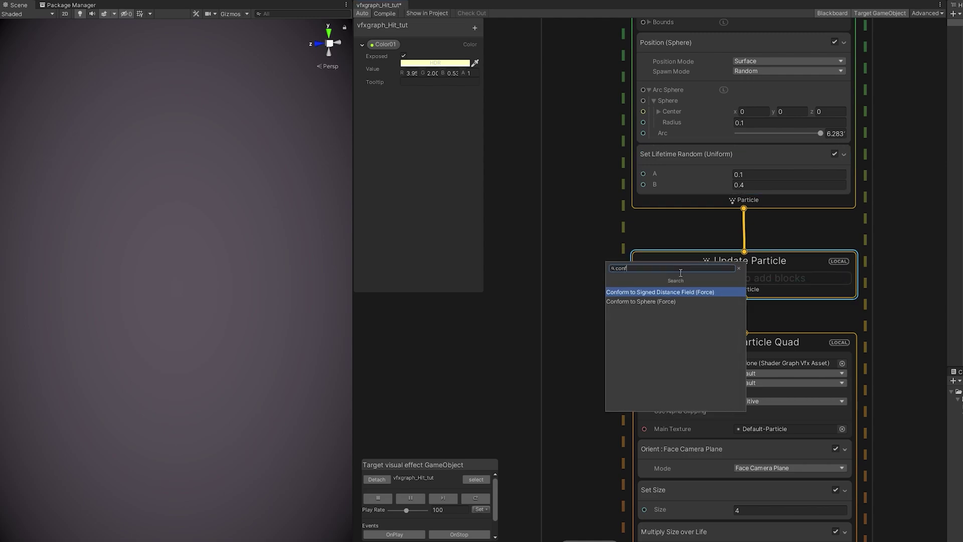
pyautogui.press('Down')
pyautogui.press('Return')
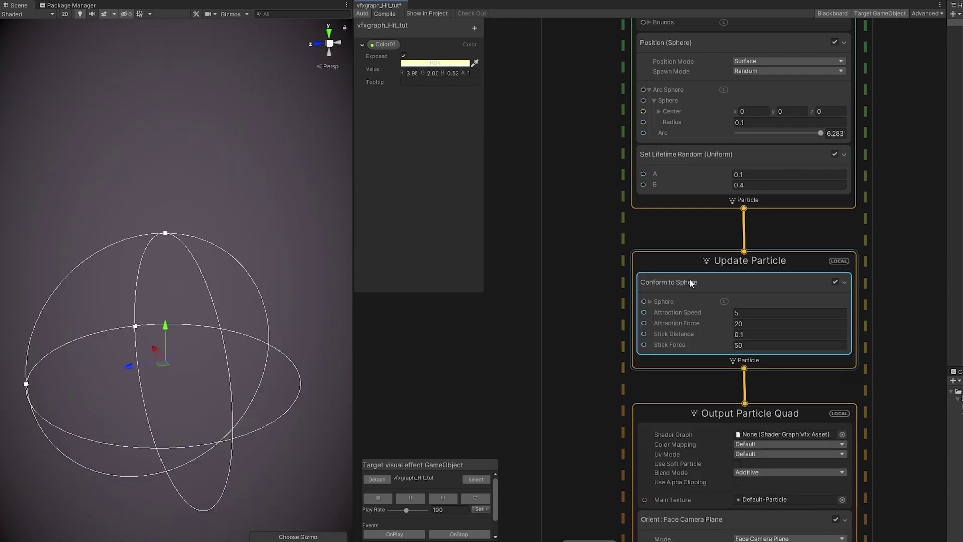
pyautogui.moveTo(380, 525); pyautogui.dragTo(384, 528)
pyautogui.click(384, 539)
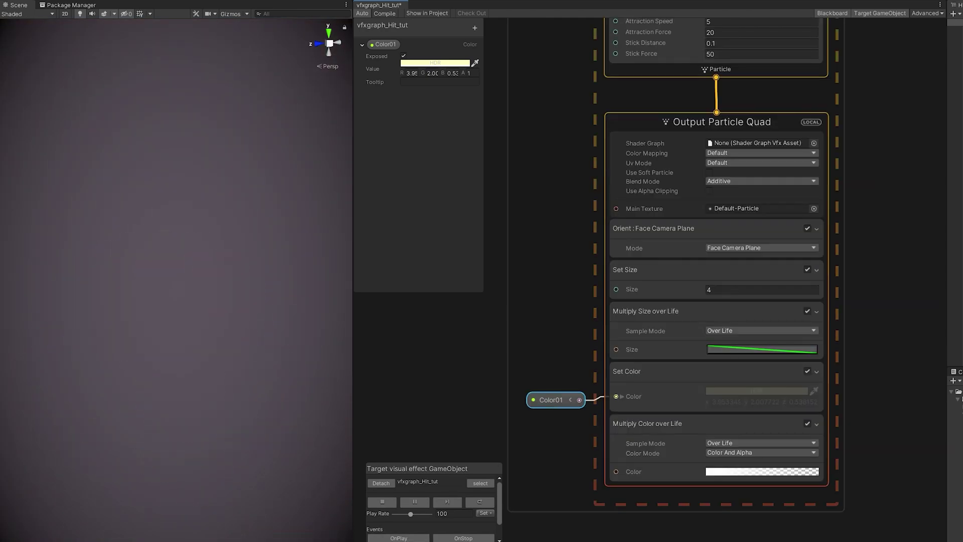
# Switch the PARTICLES Set Size block to Uniform random with A at 0.1 and B at 0.2
pyautogui.click(752, 271)
pyautogui.click(890, 100)
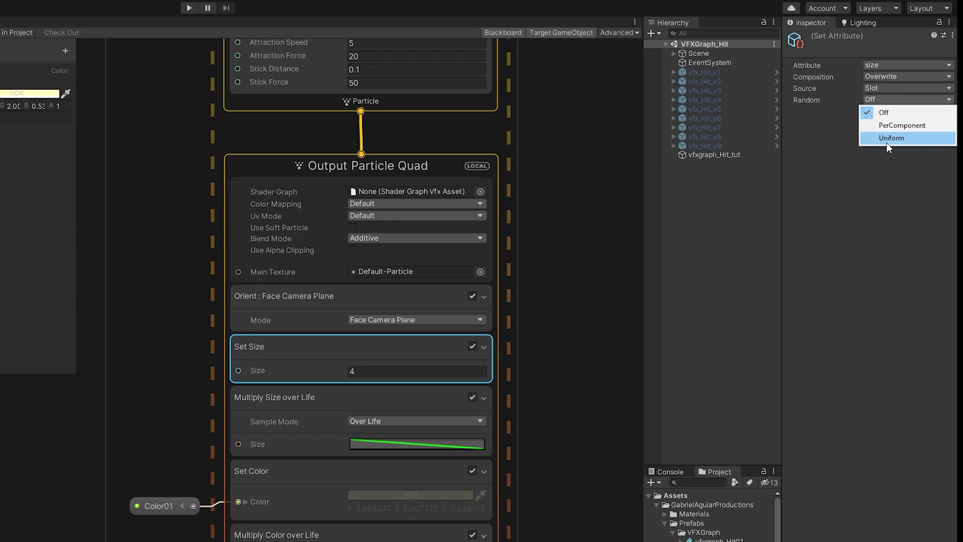
pyautogui.click(890, 139)
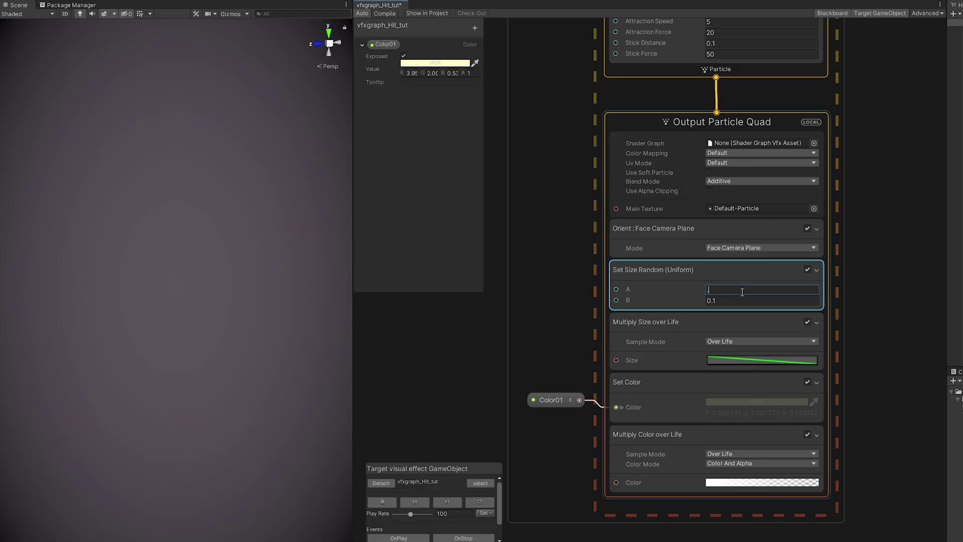
pyautogui.click(735, 300)
pyautogui.write('0.2')
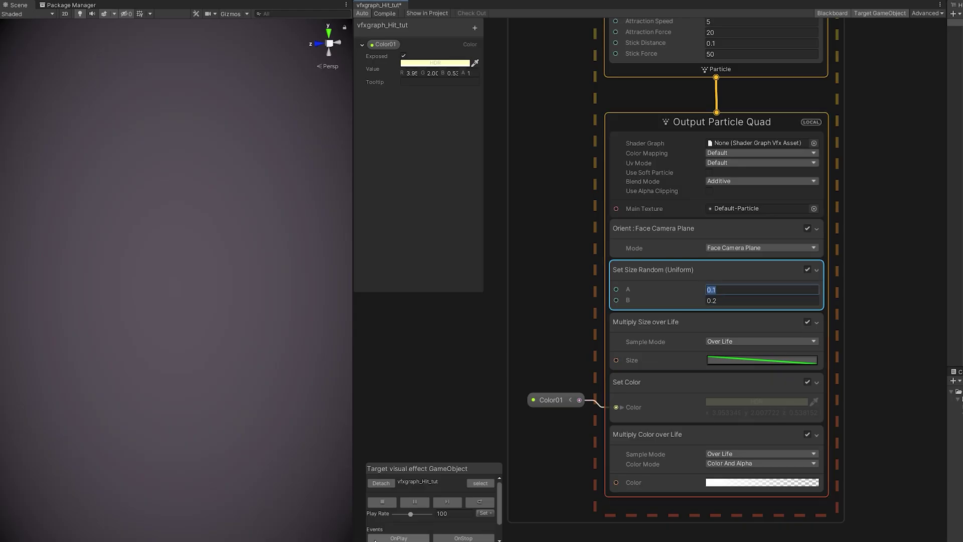
# Play the effect several times to examine the size and motion of the burst particles
pyautogui.click(394, 537)
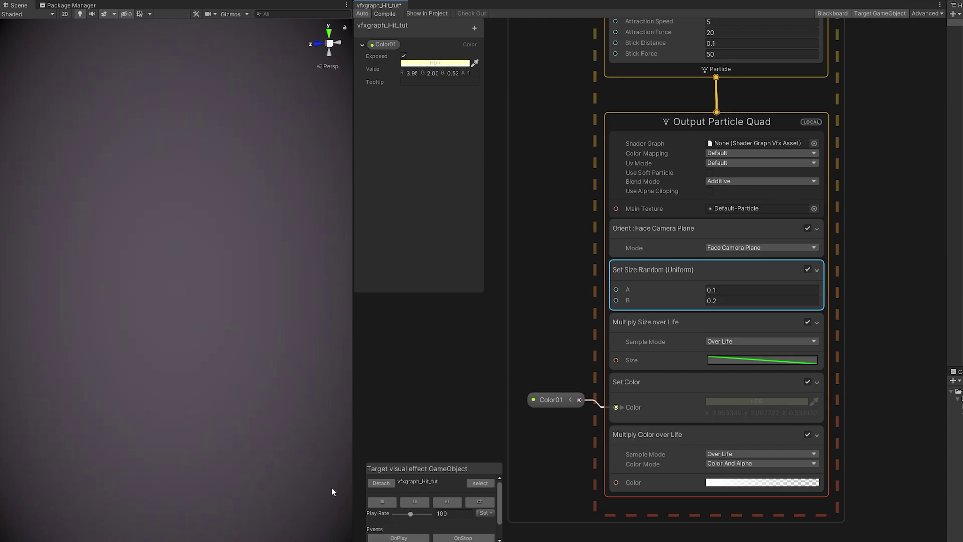
pyautogui.click(413, 537)
pyautogui.click(412, 537)
pyautogui.click(273, 405)
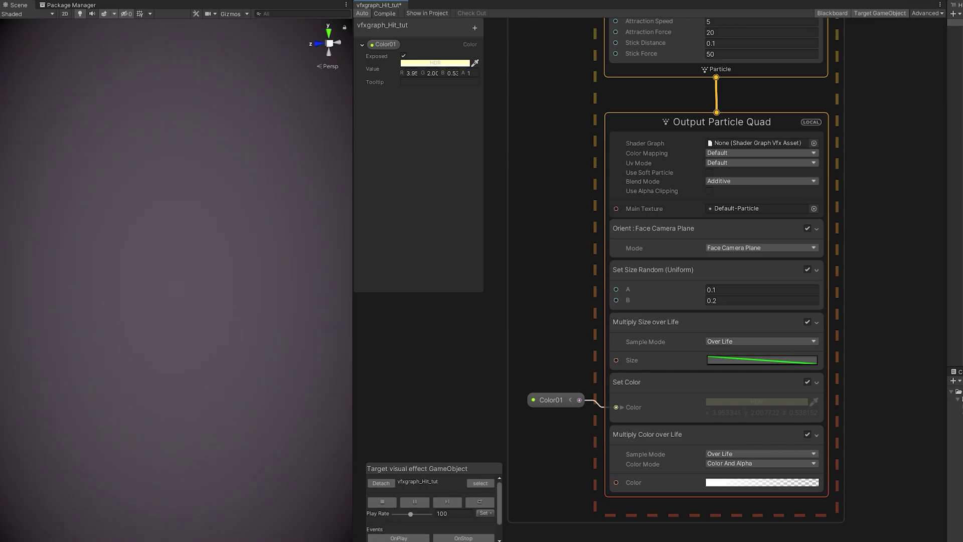
pyautogui.click(401, 537)
pyautogui.click(401, 537)
# Set the Orient block of the PARTICLES output to the Along Velocity mode
pyautogui.click(647, 183)
pyautogui.click(732, 248)
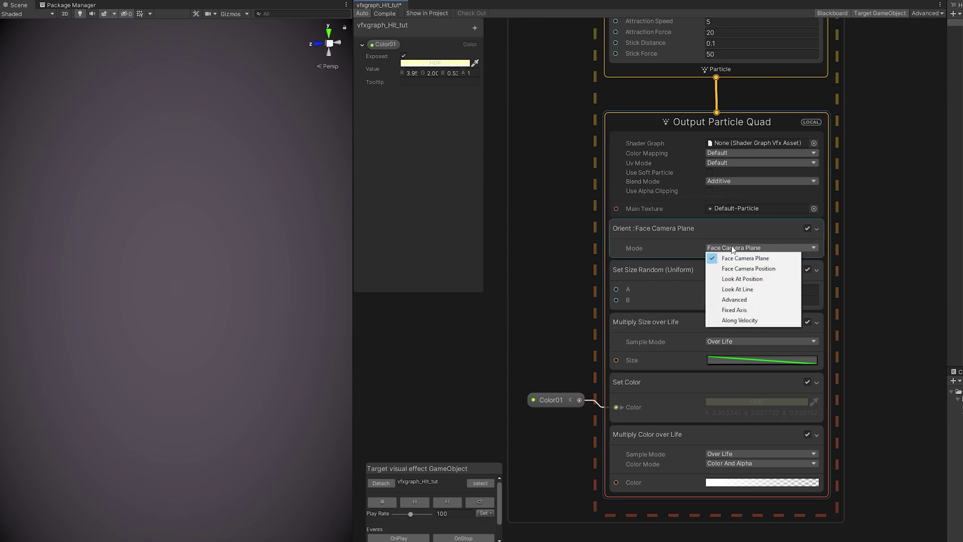
pyautogui.click(739, 320)
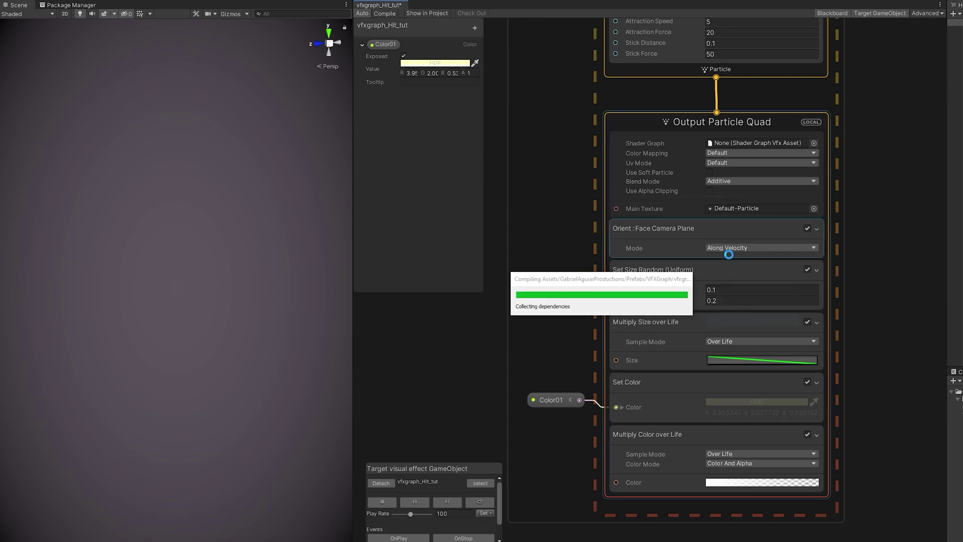
# Add a Set Scale block below Set Size in the PARTICLES output, set its X scale to 0.2 and preview the effect
pyautogui.click(681, 281)
pyautogui.press('space')
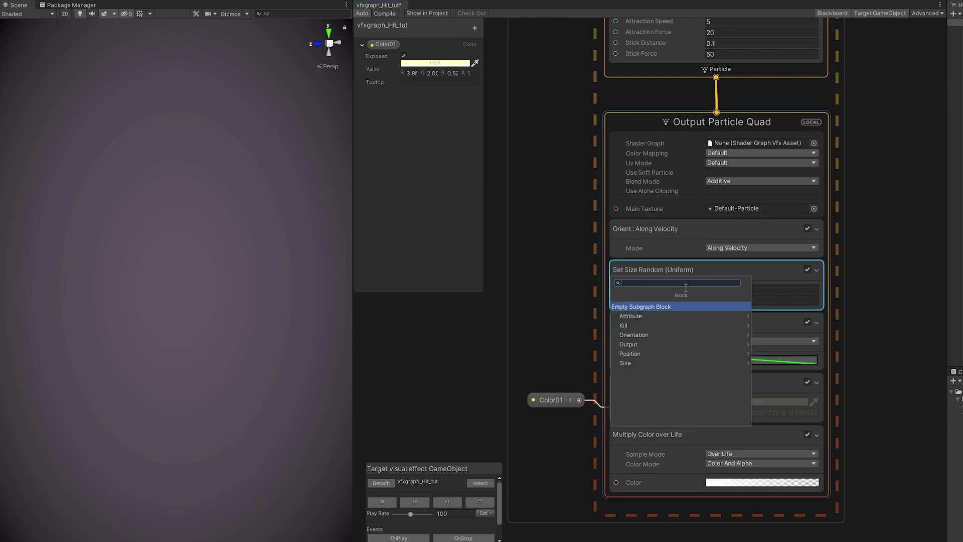
pyautogui.write('set scale')
pyautogui.press('Return')
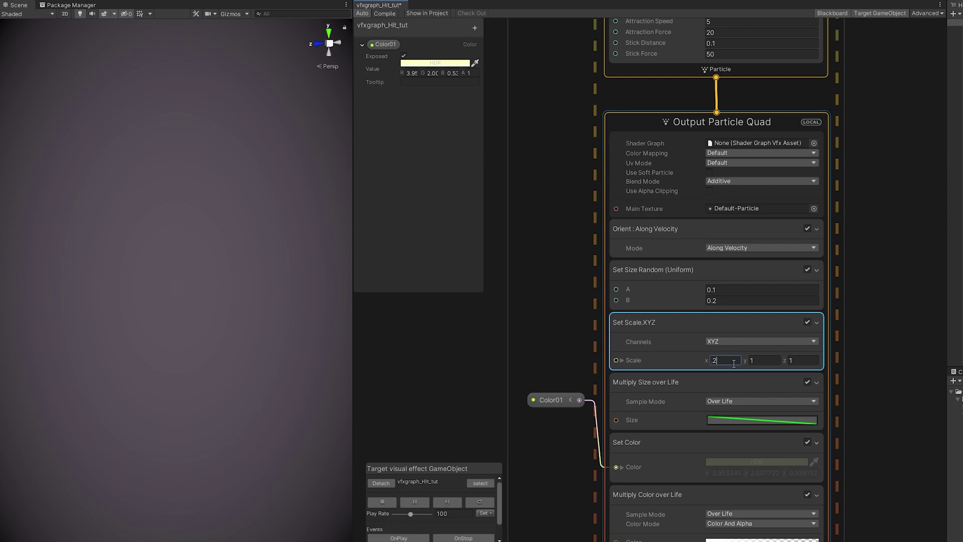
pyautogui.click(397, 538)
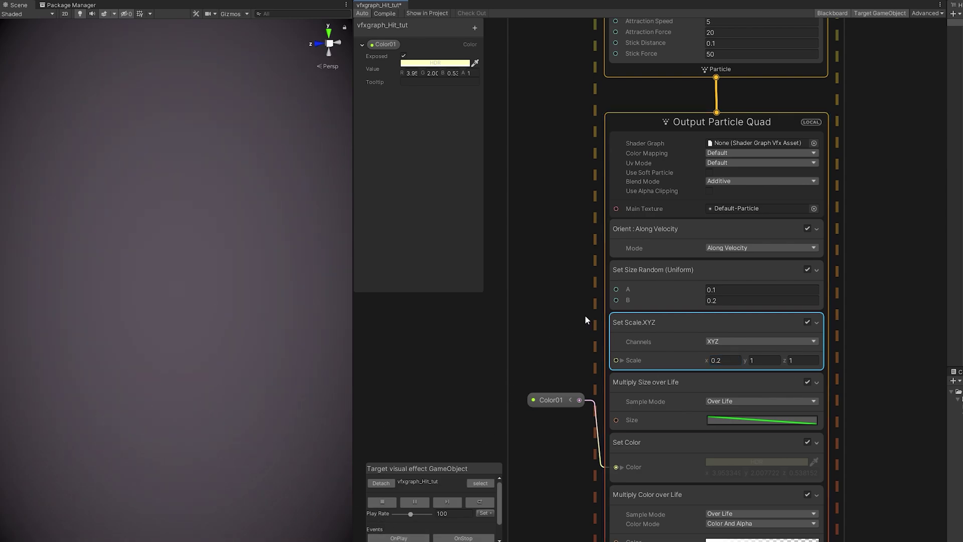
# Set the B value of the PARTICLES Set Size Random block to 1 and play the effect several times
pyautogui.click(760, 300)
pyautogui.write('1')
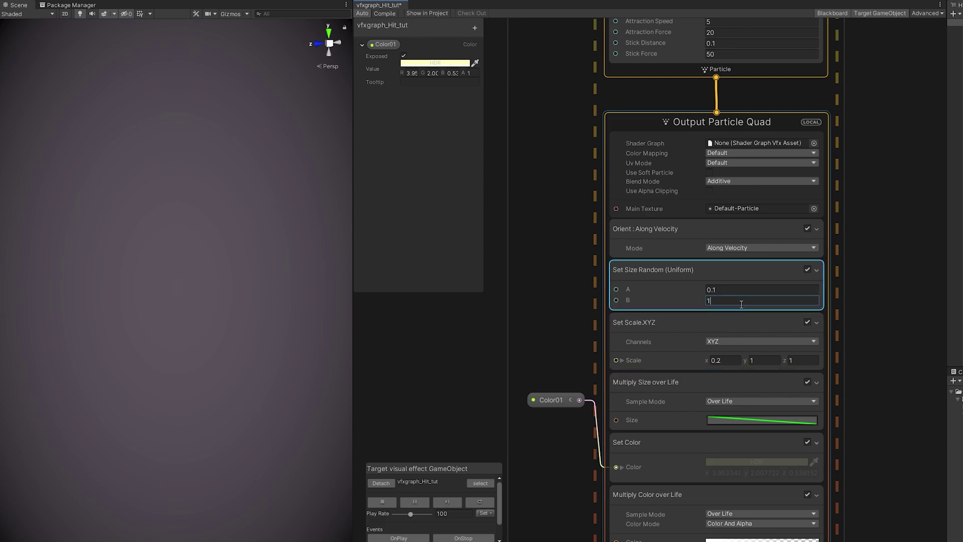
pyautogui.click(405, 535)
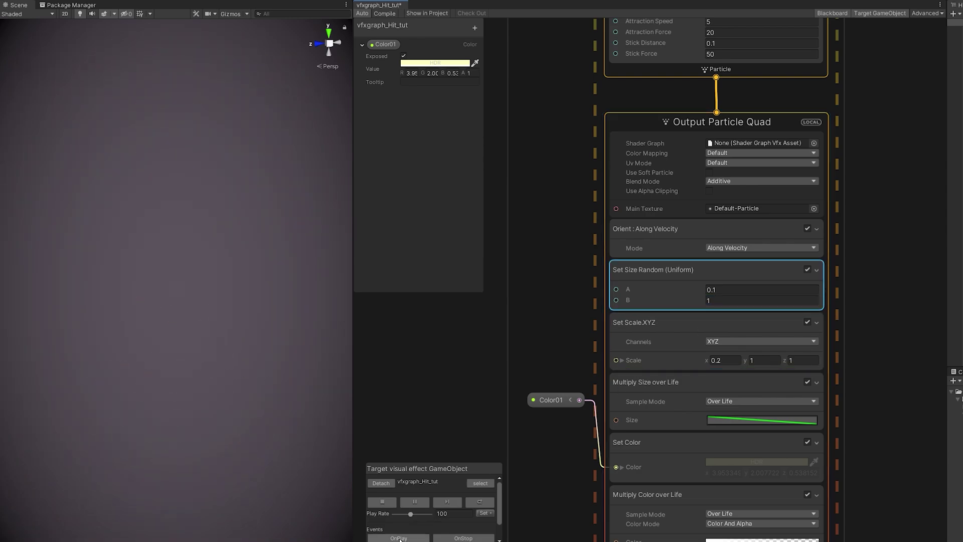
pyautogui.click(400, 539)
pyautogui.click(399, 540)
pyautogui.click(400, 538)
# Create a color property named Color02, connect it to the PARTICLES Set Color block and delete the Color01 node there
pyautogui.moveTo(457, 383); pyautogui.dragTo(518, 330, button='middle')
pyautogui.click(474, 30)
pyautogui.click(514, 75)
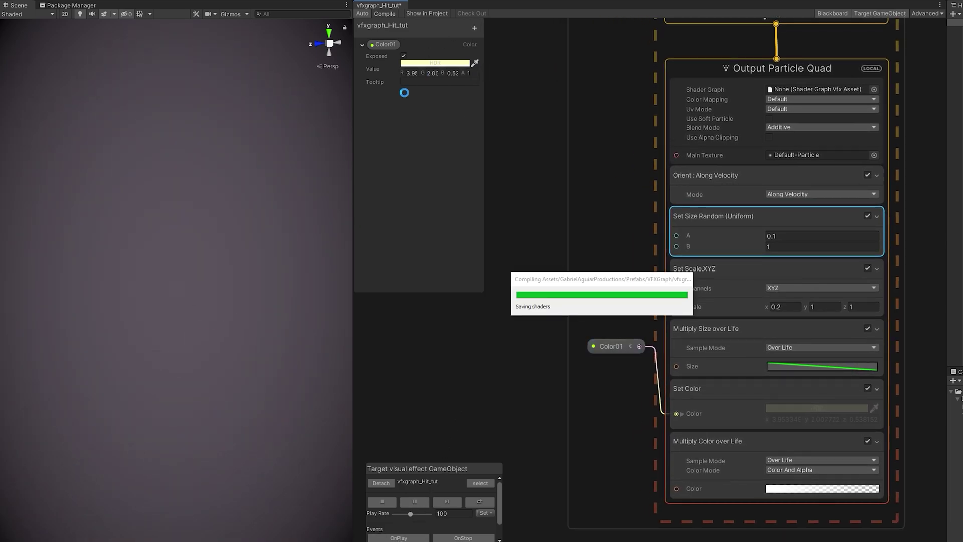
pyautogui.write('Color02')
pyautogui.press('Return')
pyautogui.moveTo(389, 96); pyautogui.dragTo(676, 414)
pyautogui.click(612, 347)
pyautogui.press('Delete')
# Give Color02 a blue HDR color (H 220, S 85, V 91) with raised intensity and alpha 1, and preview the effect
pyautogui.click(363, 96)
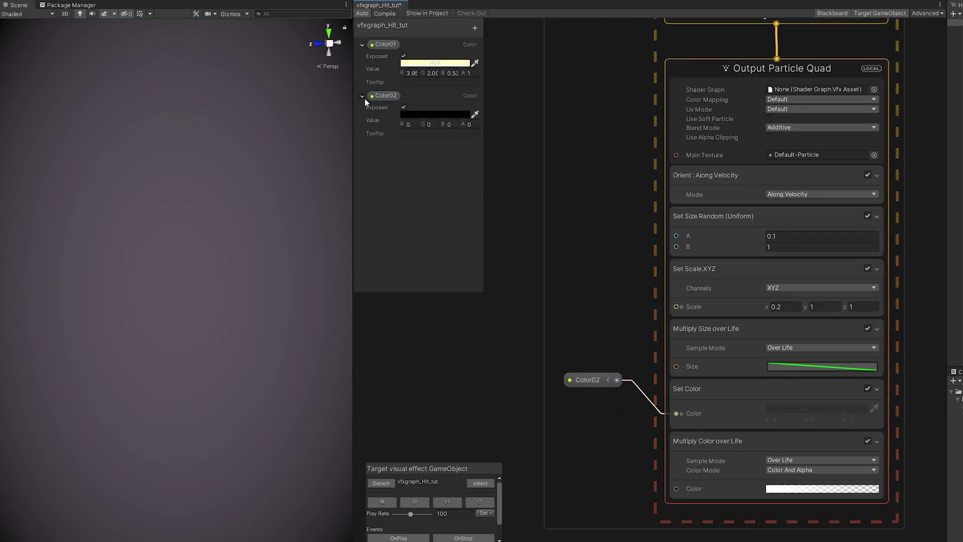
pyautogui.click(414, 114)
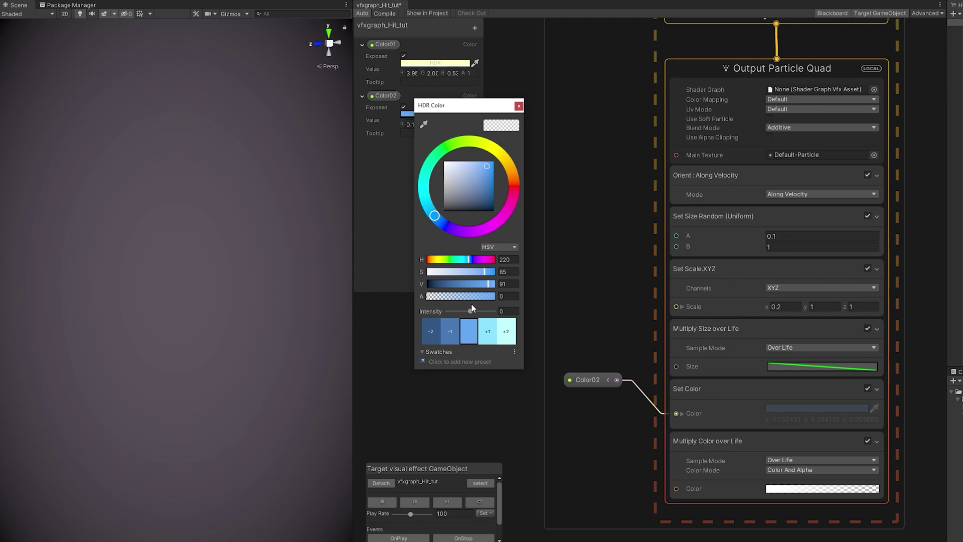
pyautogui.moveTo(472, 310); pyautogui.dragTo(479, 311)
pyautogui.click(401, 538)
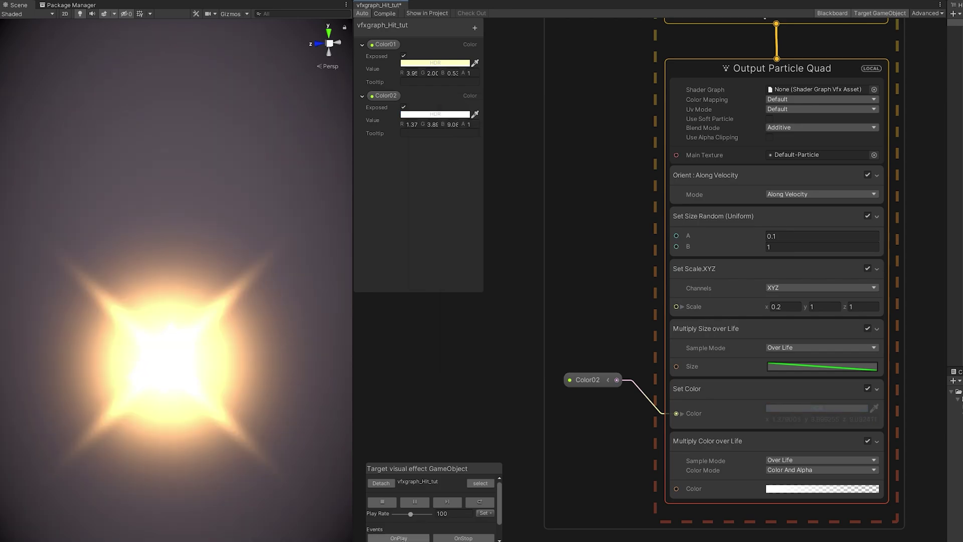
pyautogui.click(407, 537)
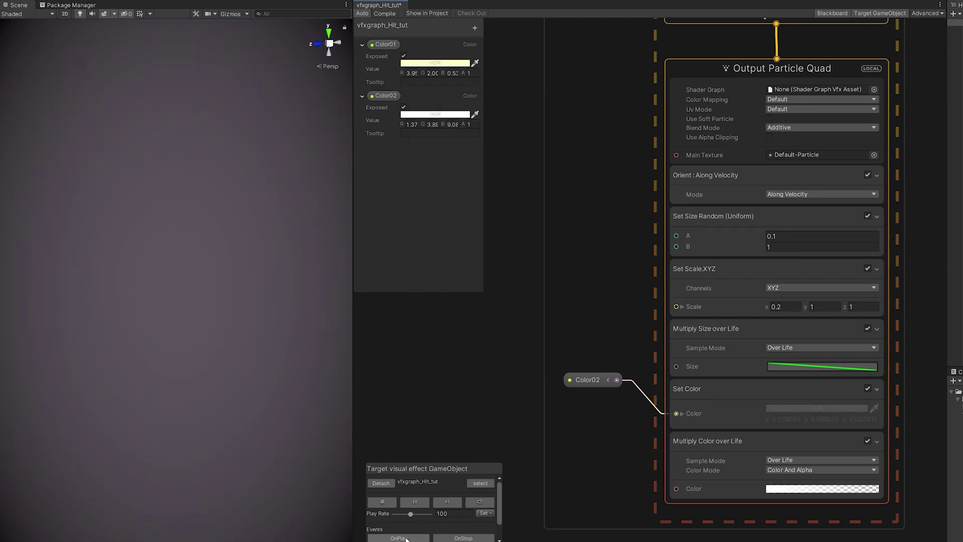
# Select the vfxgraph_Hit_tut object in the scene and raise it slightly along its vertical axis
pyautogui.scroll(-6, 526, 359)
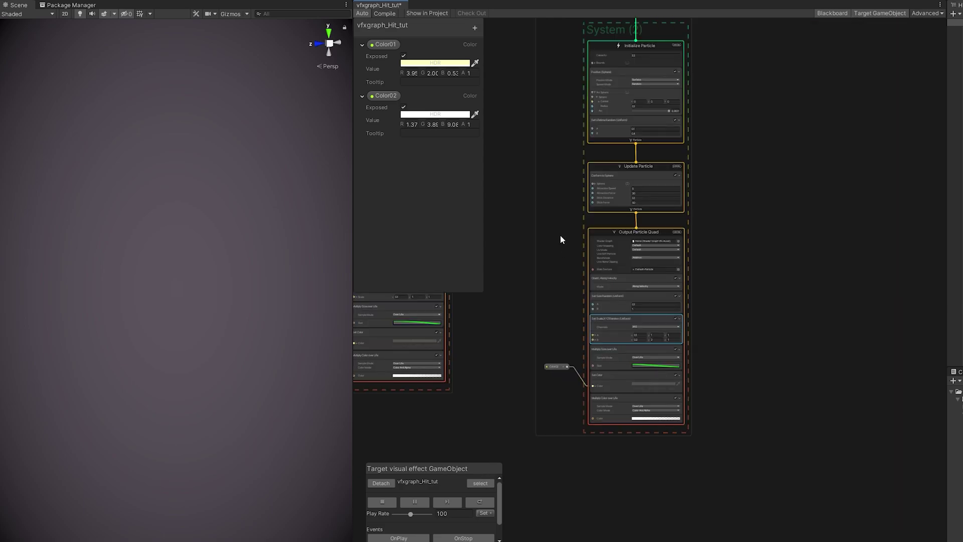
pyautogui.moveTo(560, 234); pyautogui.dragTo(651, 418, button='middle')
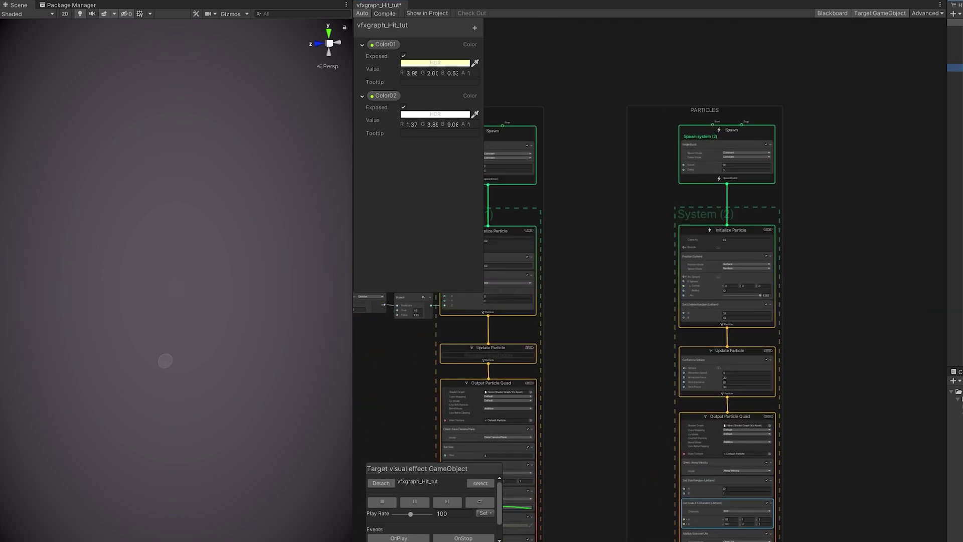
pyautogui.click(962, 150)
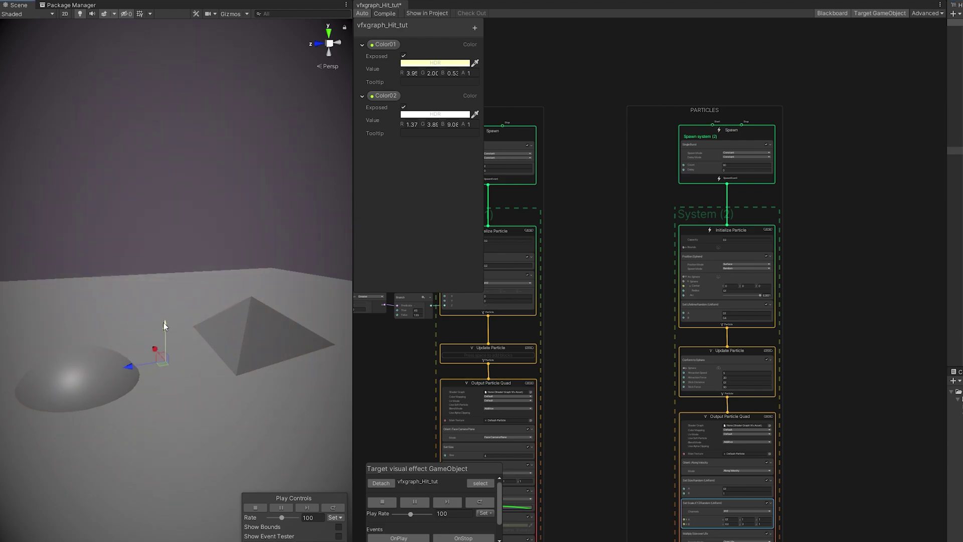
pyautogui.moveTo(163, 323); pyautogui.dragTo(164, 297)
pyautogui.scroll(3, 182, 416)
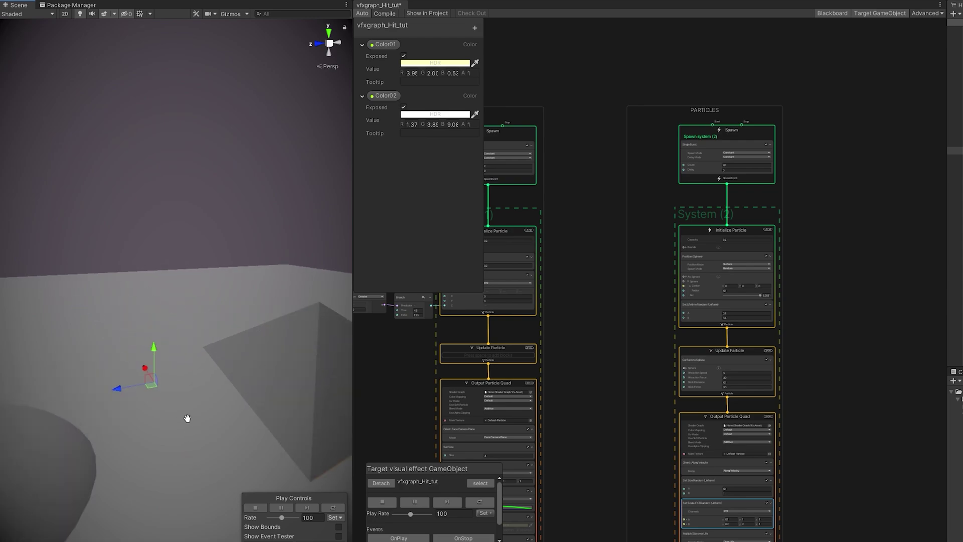
pyautogui.moveTo(187, 417); pyautogui.dragTo(194, 406, button='middle')
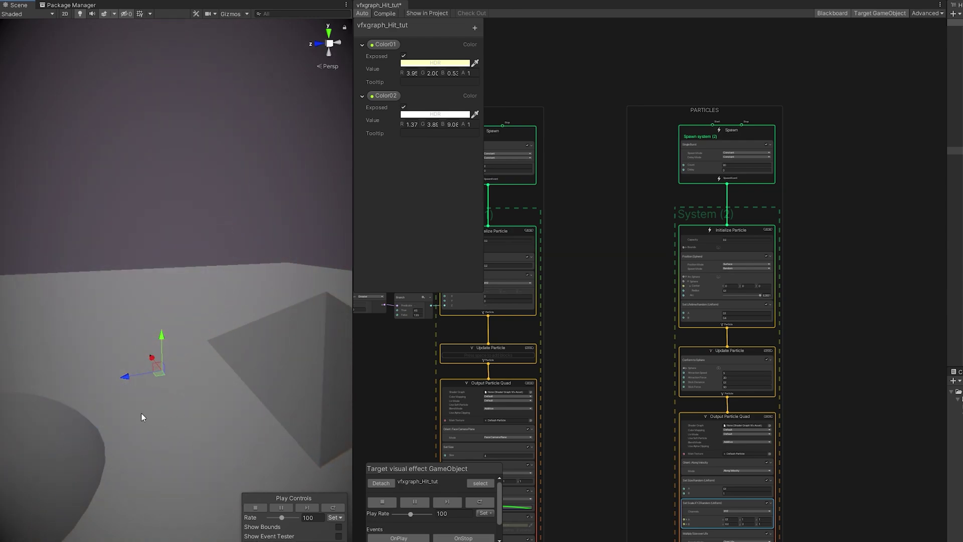
# Enable Use Soft Particle in the Output Particle Quad of the FLASH system and play the effect
pyautogui.scroll(-3, 506, 410)
pyautogui.moveTo(545, 362); pyautogui.dragTo(926, 280, button='middle')
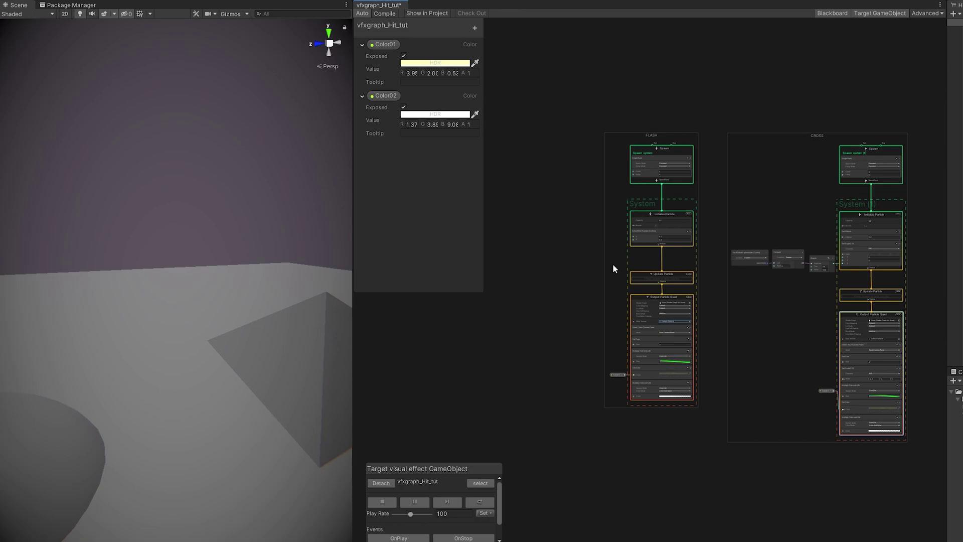
pyautogui.scroll(4, 647, 158)
pyautogui.moveTo(585, 378); pyautogui.dragTo(585, 93, button='middle')
pyautogui.scroll(3, 585, 93)
pyautogui.scroll(4, 707, 125)
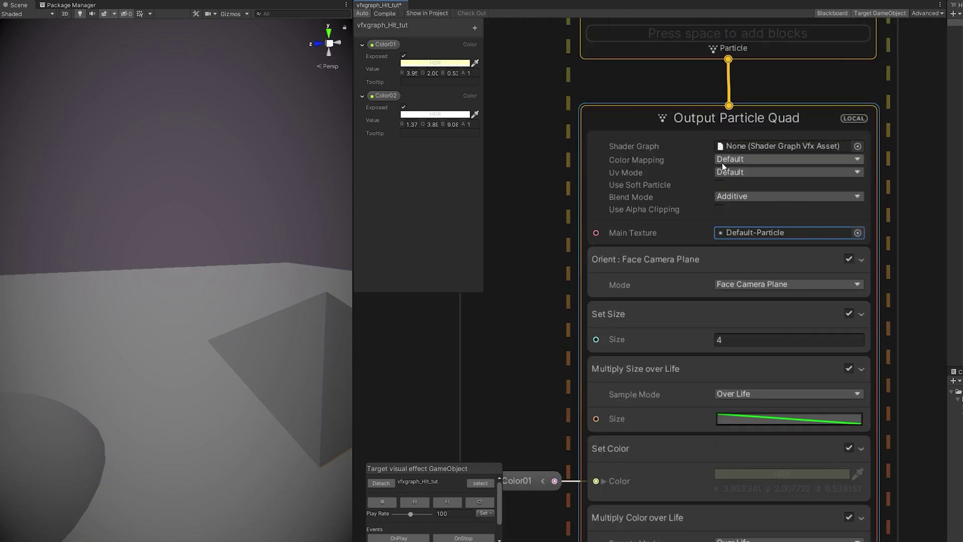
pyautogui.click(720, 183)
pyautogui.click(720, 184)
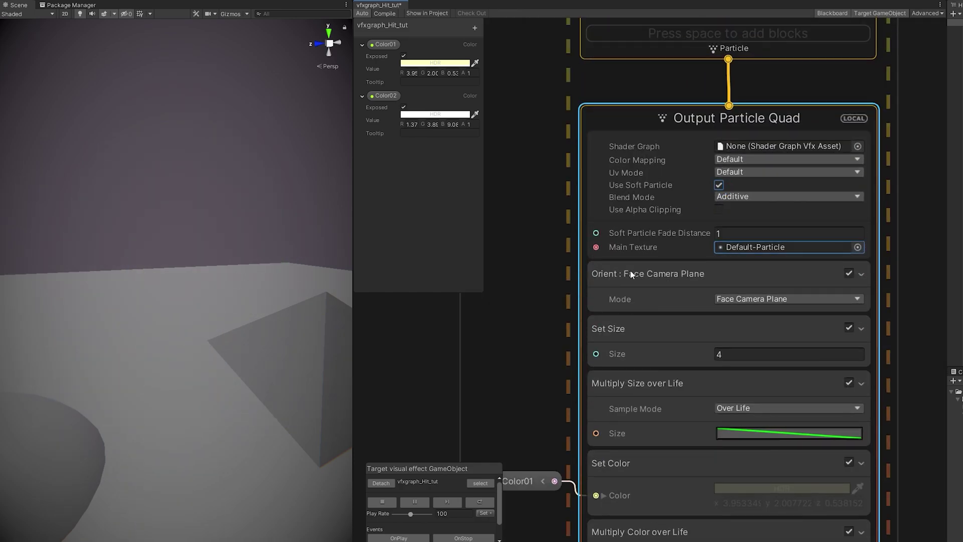
pyautogui.click(414, 502)
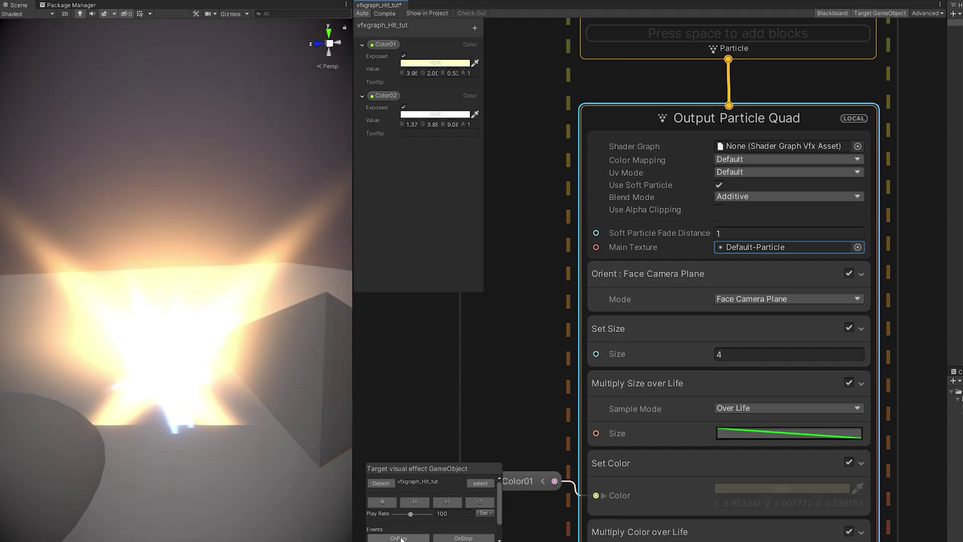
# Enable Use Soft Particle in the CROSS output, set the FLASH output's Soft Particle Fade Distance to 0.5 and preview the effect
pyautogui.scroll(-10, 621, 350)
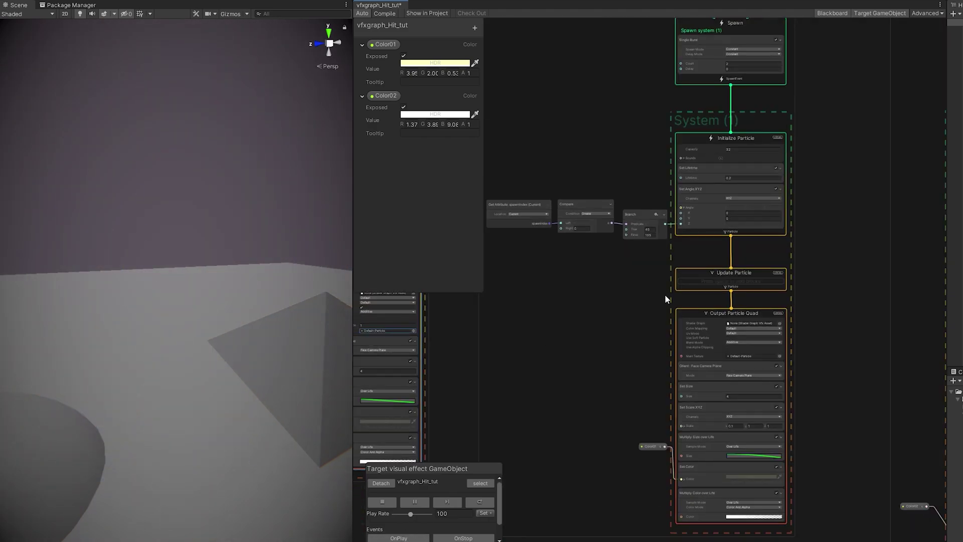
pyautogui.scroll(10, 662, 260)
pyautogui.click(758, 258)
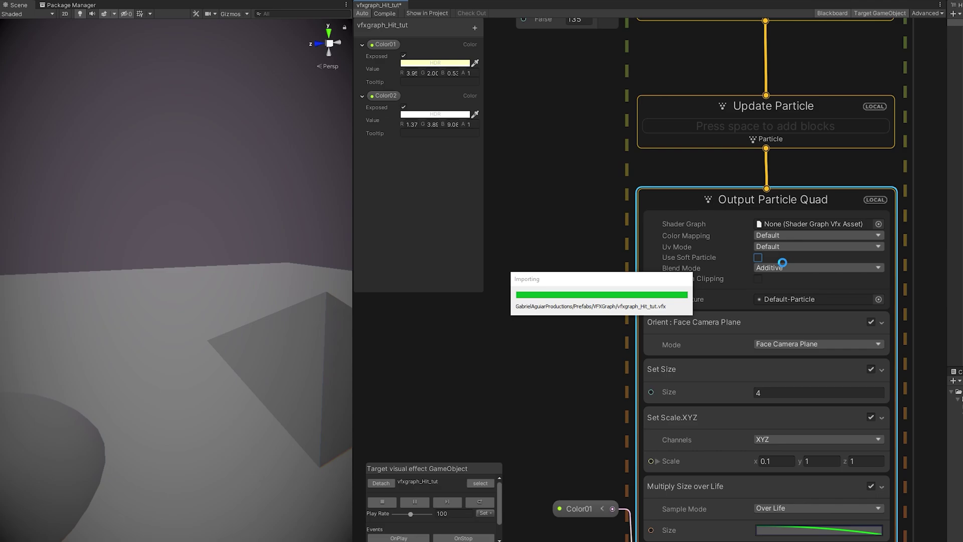
pyautogui.click(409, 538)
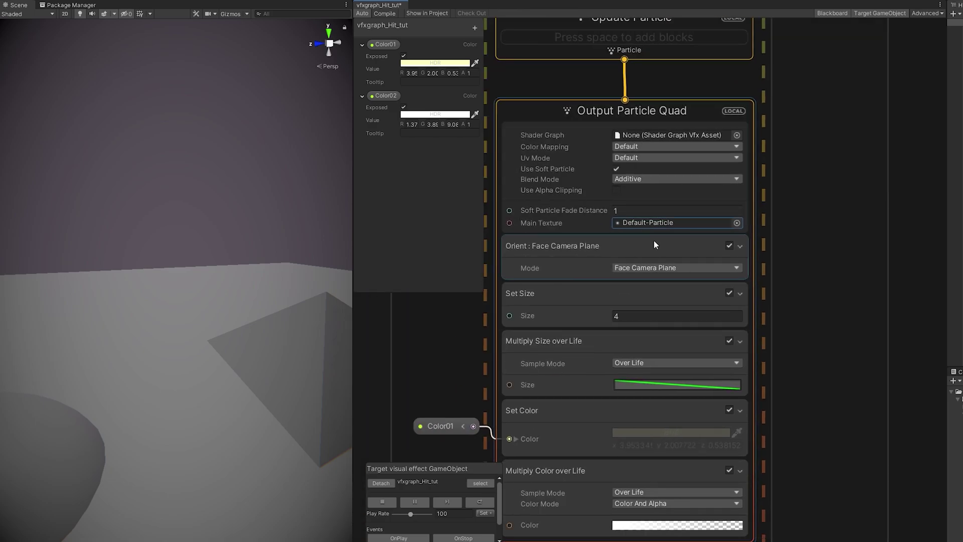
pyautogui.click(622, 212)
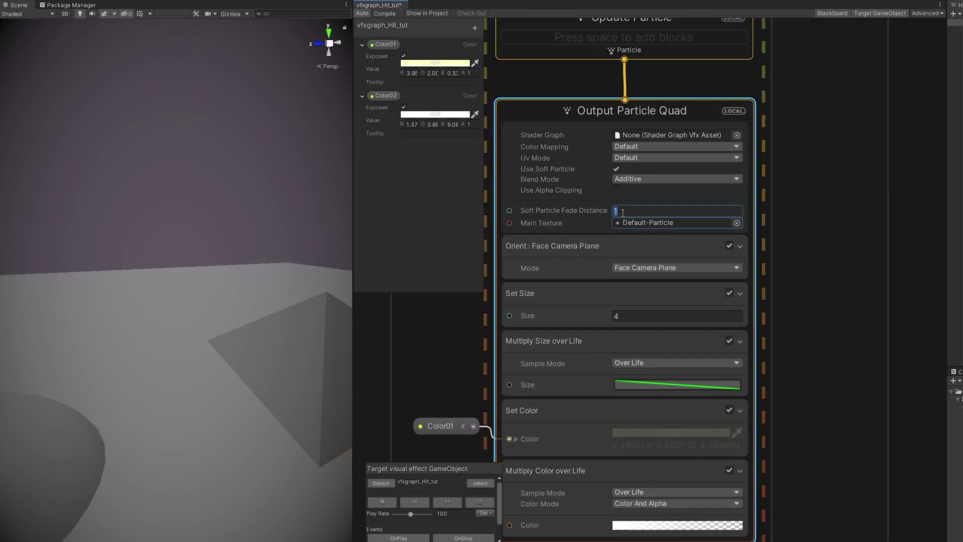
pyautogui.click(405, 538)
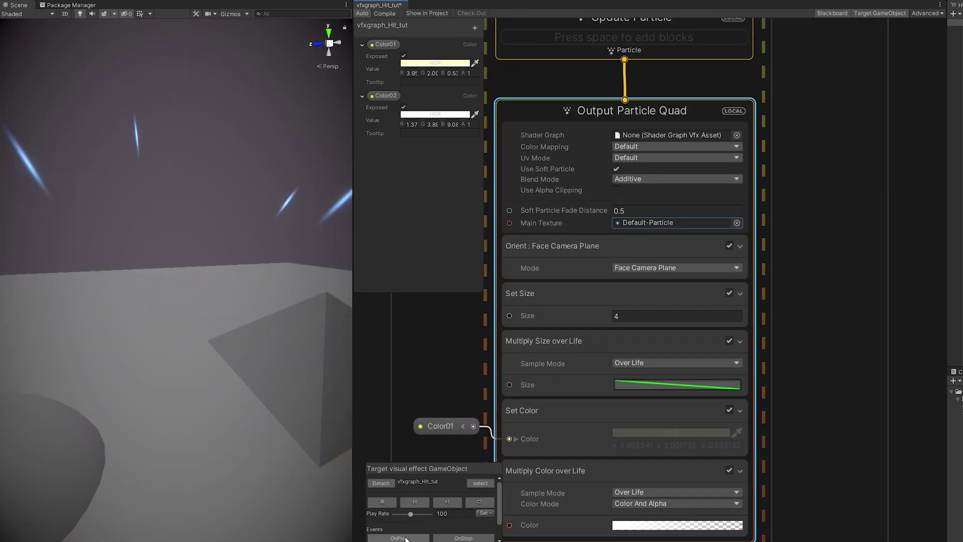
# Enable Use Soft Particle in the PARTICLES output and set its Soft Particle Fade Distance to 0.5
pyautogui.scroll(-3, 429, 534)
pyautogui.scroll(-5, 429, 535)
pyautogui.moveTo(677, 447); pyautogui.dragTo(415, 330, button='middle')
pyautogui.scroll(6, 722, 340)
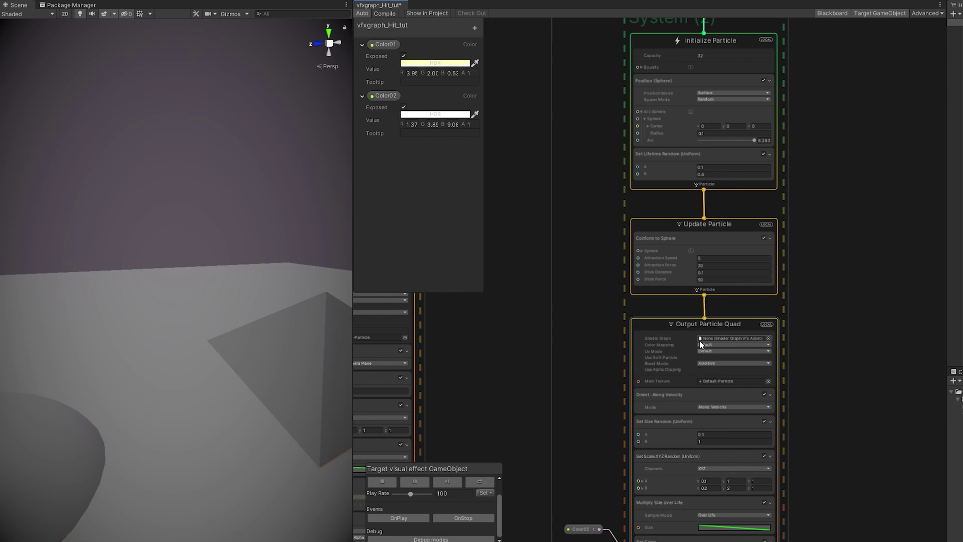
pyautogui.click(699, 363)
pyautogui.scroll(2, 704, 371)
pyautogui.click(708, 395)
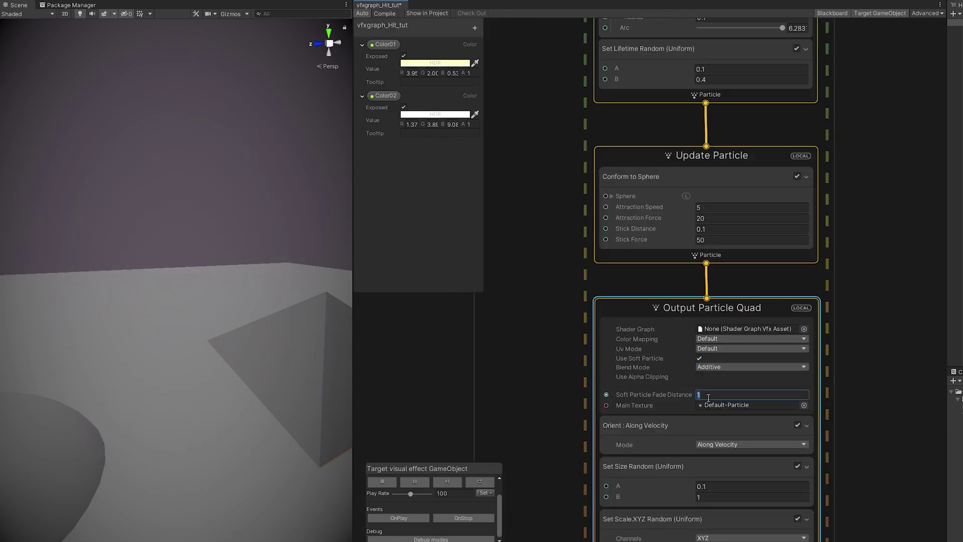
# Frame the vfxgraph_Hit_tut object in the scene and replay the effect to check the soft particles against the ground
pyautogui.click(410, 519)
pyautogui.click(408, 517)
pyautogui.click(384, 516)
pyautogui.click(954, 151)
pyautogui.press('f')
pyautogui.click(391, 519)
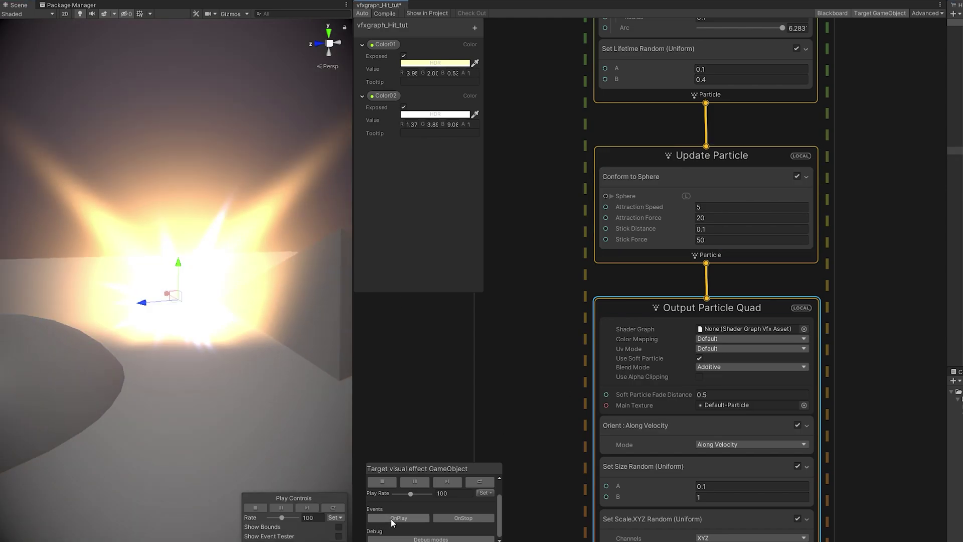
# Duplicate the FLASH group, place the copy beside the PARTICLES group and open its title for editing
pyautogui.scroll(-6, 507, 214)
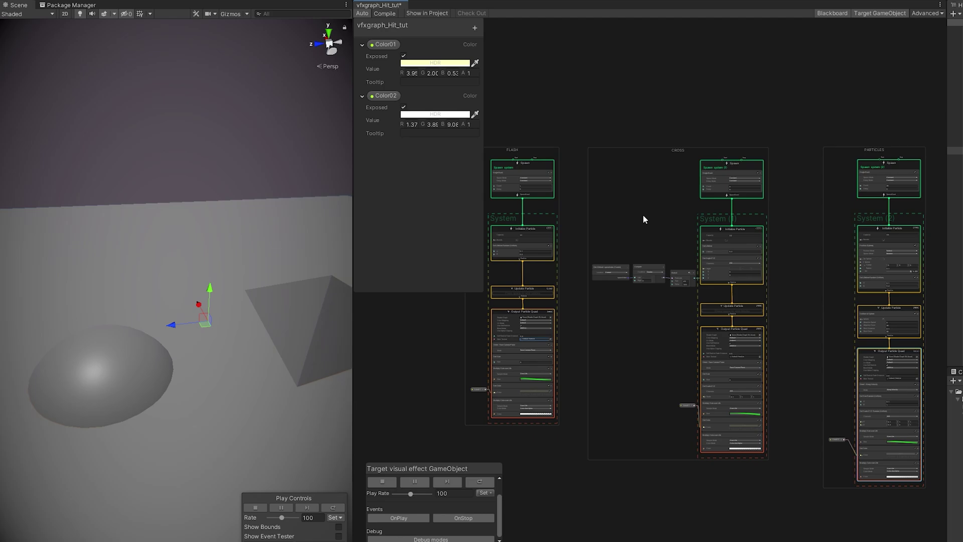
pyautogui.click(513, 150)
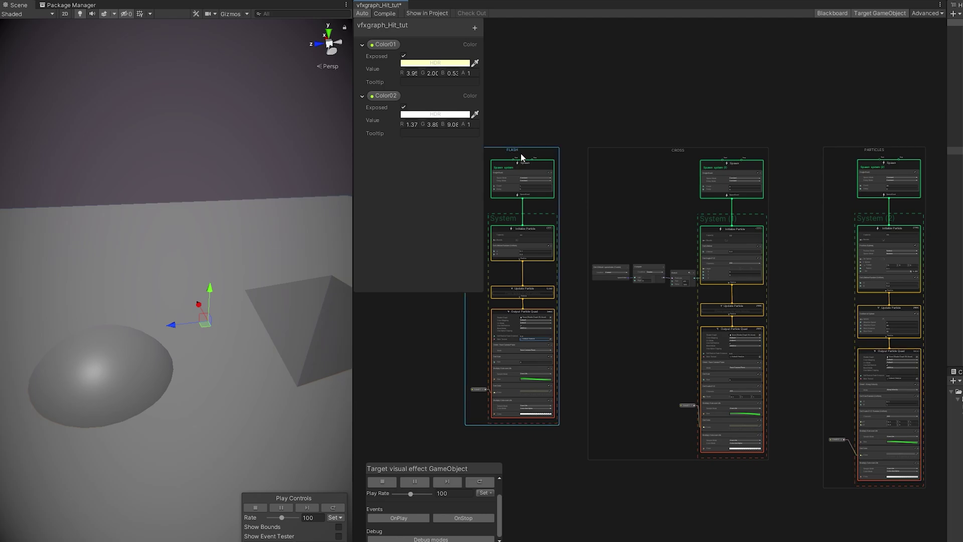
pyautogui.moveTo(898, 154); pyautogui.dragTo(668, 150, button='middle')
pyautogui.scroll(2, 807, 145)
pyautogui.hotkey('ctrl', 'v')
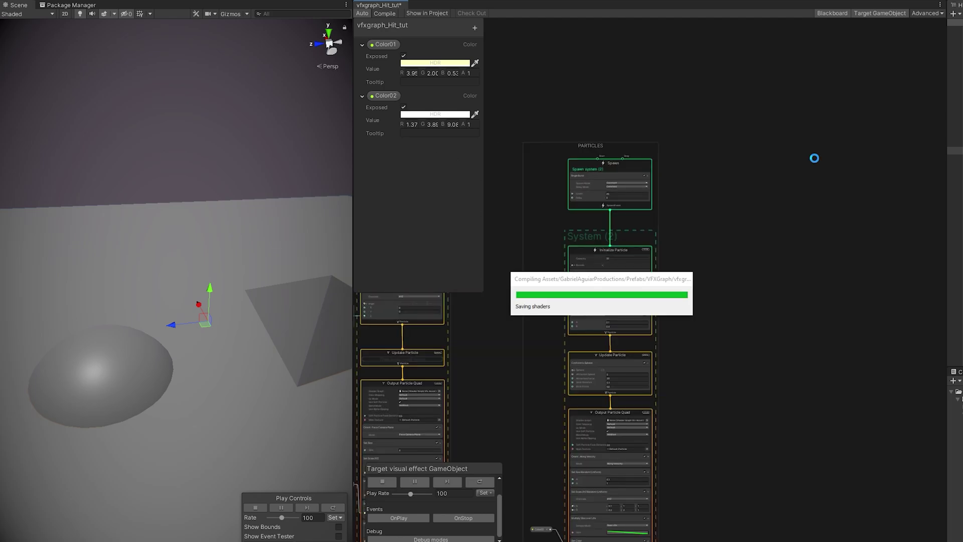
pyautogui.moveTo(656, 104); pyautogui.dragTo(797, 150)
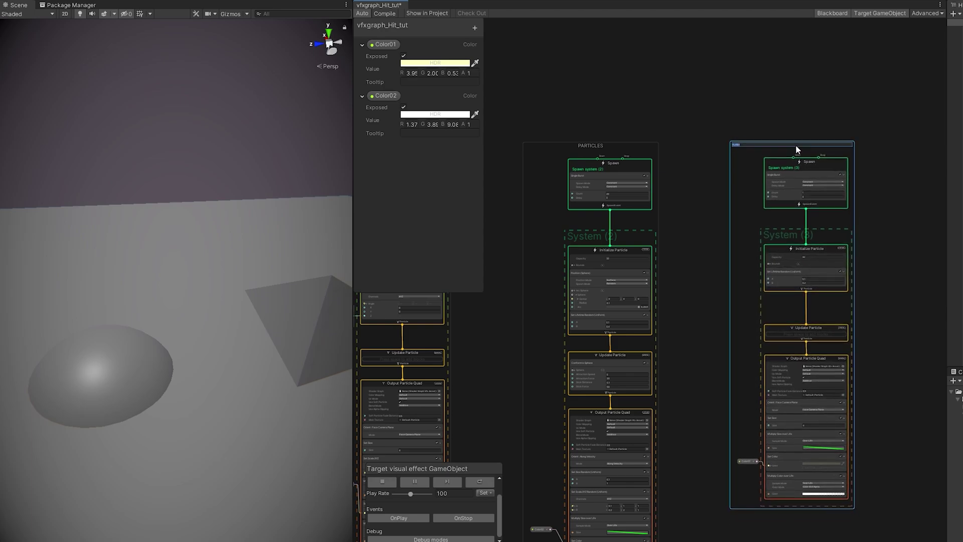
# Add an Output Particle Forward Decal fed by the copied system's Update Particle, placed beside the existing quad output
pyautogui.scroll(2, 886, 357)
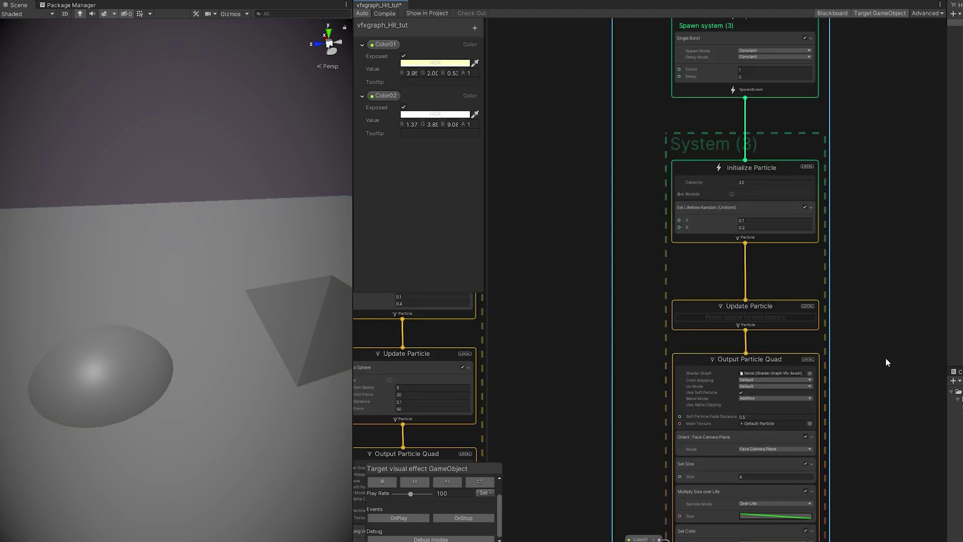
pyautogui.scroll(3, 831, 357)
pyautogui.moveTo(832, 357); pyautogui.dragTo(812, 218, button='middle')
pyautogui.moveTo(814, 164); pyautogui.dragTo(813, 95, button='middle')
pyautogui.scroll(-2, 810, 98)
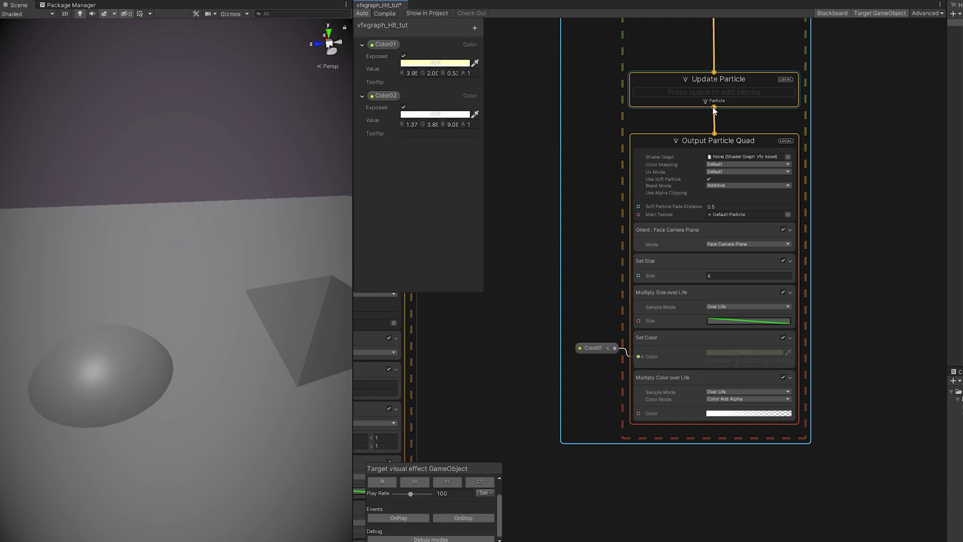
pyautogui.moveTo(715, 108); pyautogui.dragTo(891, 116)
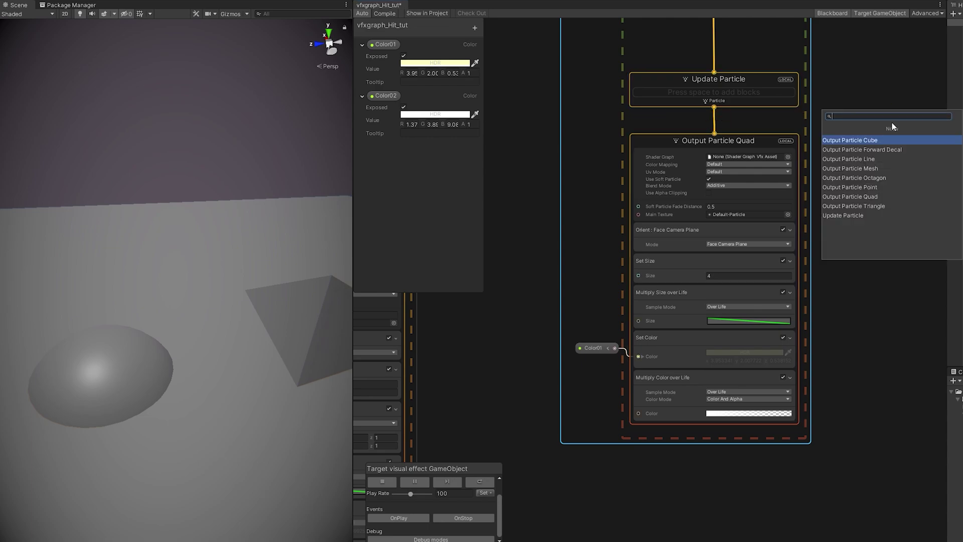
pyautogui.click(875, 146)
pyautogui.moveTo(818, 150); pyautogui.dragTo(581, 149, button='middle')
pyautogui.moveTo(620, 144); pyautogui.dragTo(547, 144)
pyautogui.moveTo(561, 144); pyautogui.dragTo(622, 144)
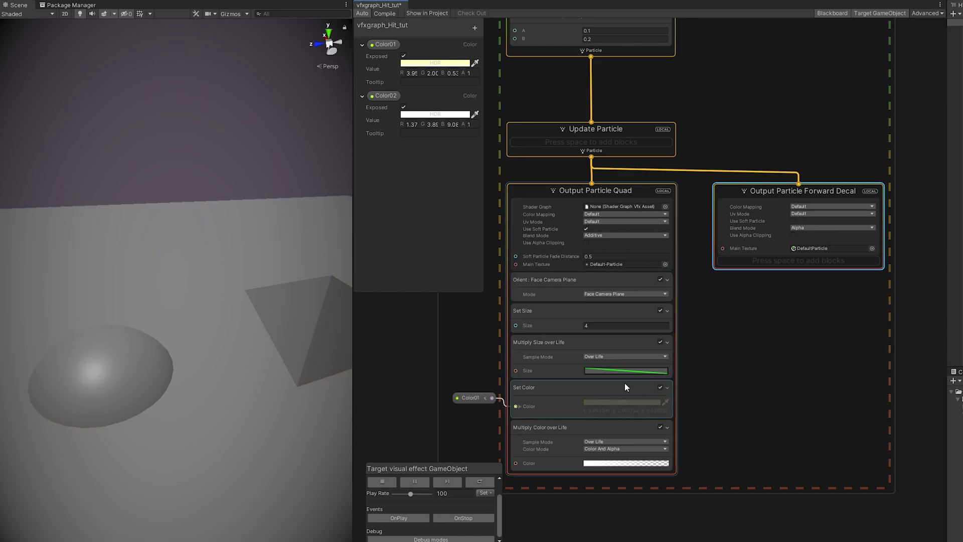
# Copy the Set Size, Set Color and Multiply Color over Life blocks from the quad output into the Forward Decal output
pyautogui.moveTo(556, 310); pyautogui.dragTo(738, 259)
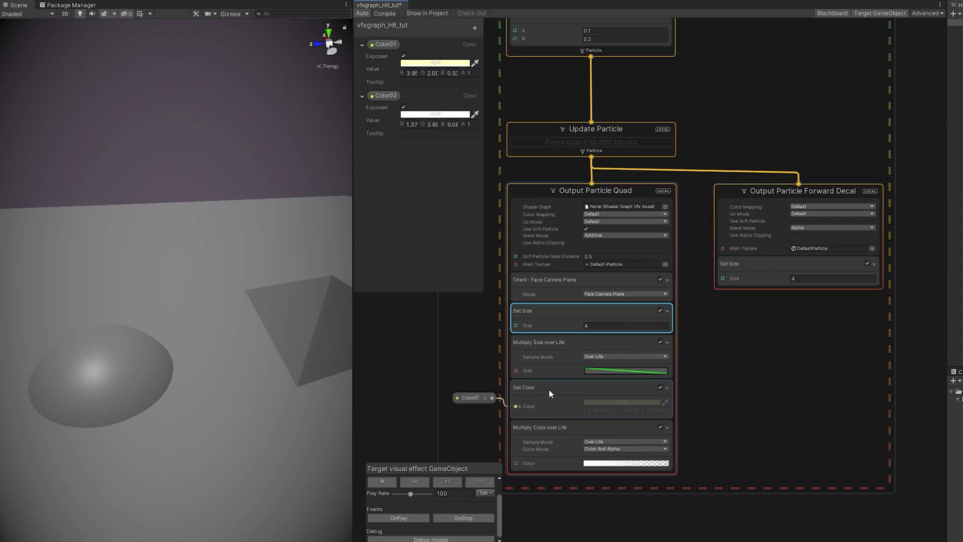
pyautogui.moveTo(548, 389); pyautogui.dragTo(721, 293)
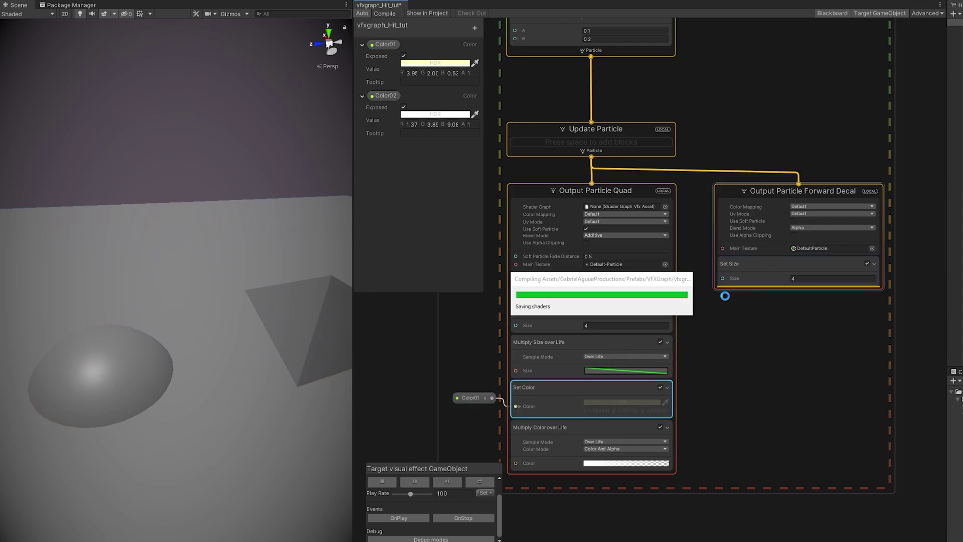
pyautogui.click(543, 455)
pyautogui.moveTo(542, 426); pyautogui.dragTo(777, 332)
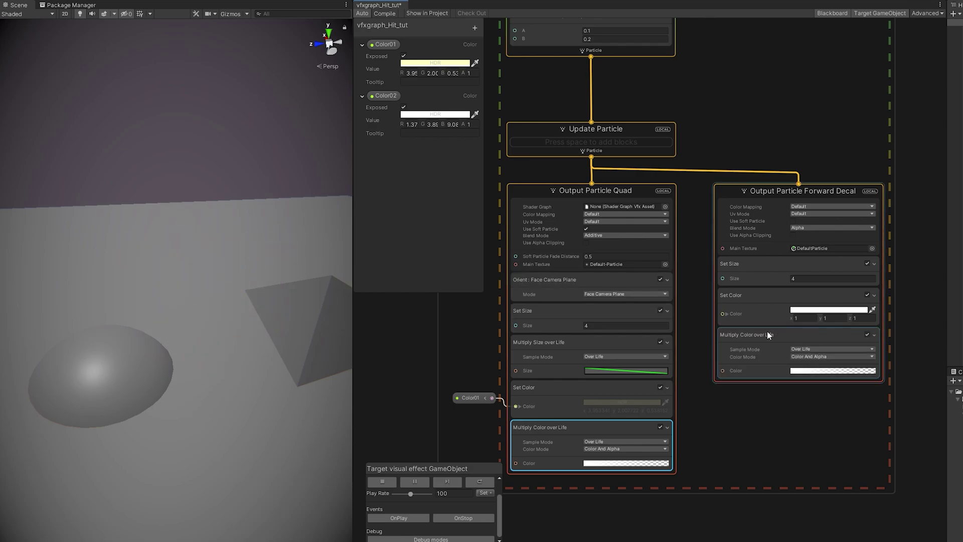
# Set the Forward Decal's Set Color block to black (0, 0, 0)
pyautogui.click(805, 310)
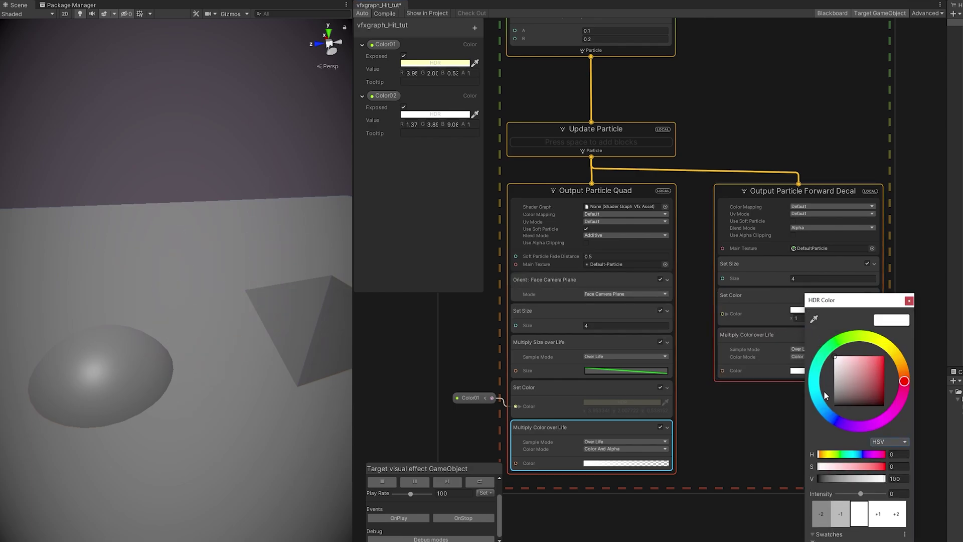
pyautogui.moveTo(824, 395); pyautogui.dragTo(816, 421)
pyautogui.click(910, 301)
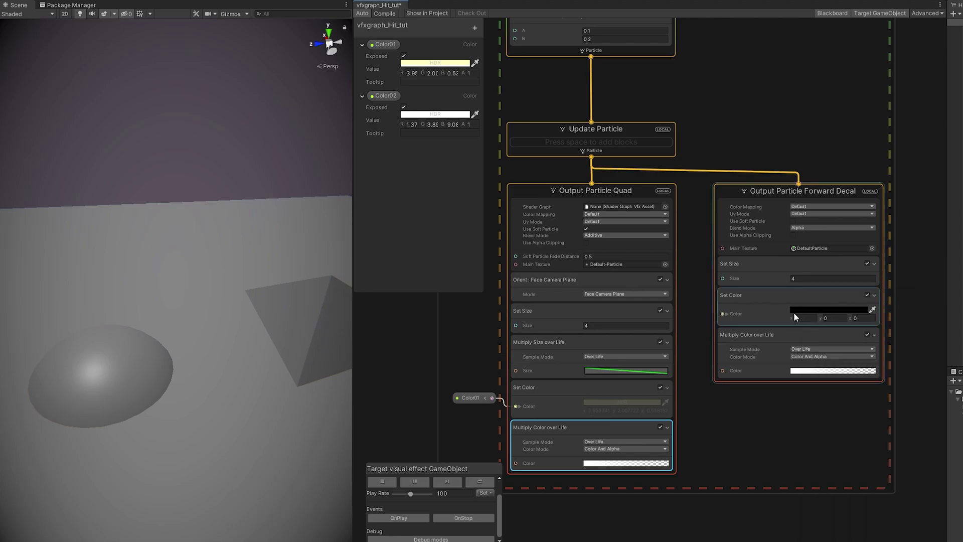
# Delete the copied system's quad output and Color01 node, place the Forward Decal output below Update Particle and play the effect
pyautogui.click(550, 185)
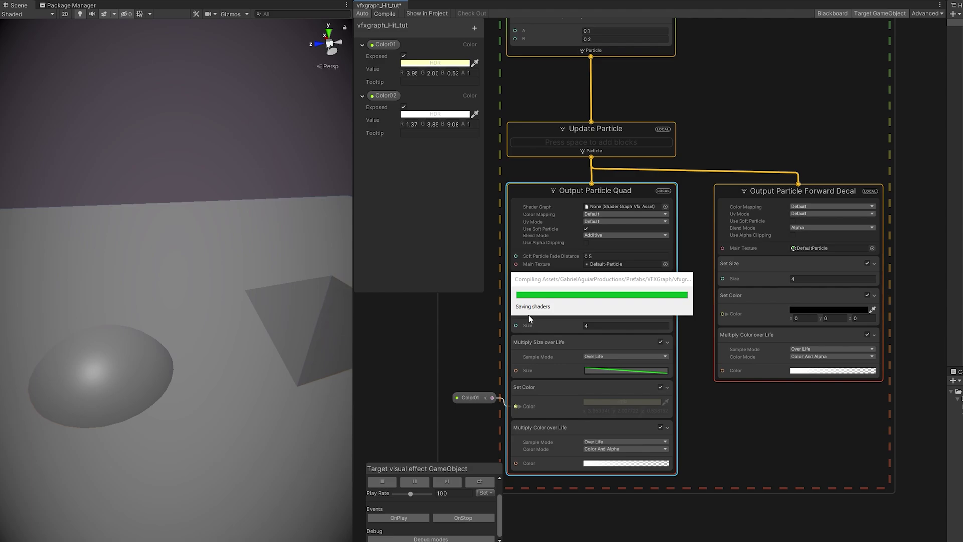
pyautogui.press('Delete')
pyautogui.click(477, 395)
pyautogui.press('Delete')
pyautogui.moveTo(730, 185); pyautogui.dragTo(524, 211)
pyautogui.click(405, 519)
pyautogui.click(407, 516)
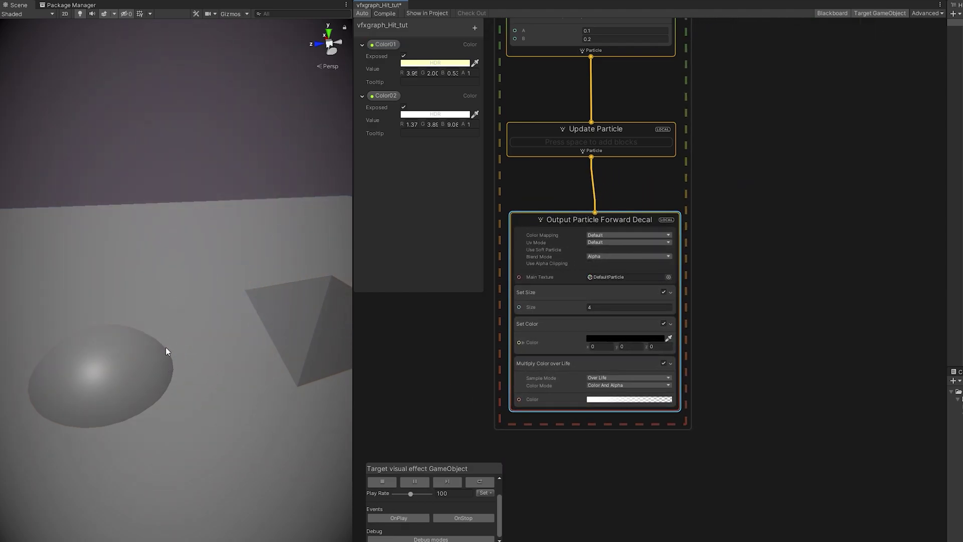
# Give the decal system a constant Set Lifetime of 3 and slow the effect's play rate to 14
pyautogui.moveTo(402, 494); pyautogui.dragTo(396, 494)
pyautogui.moveTo(573, 41); pyautogui.dragTo(643, 181, button='middle')
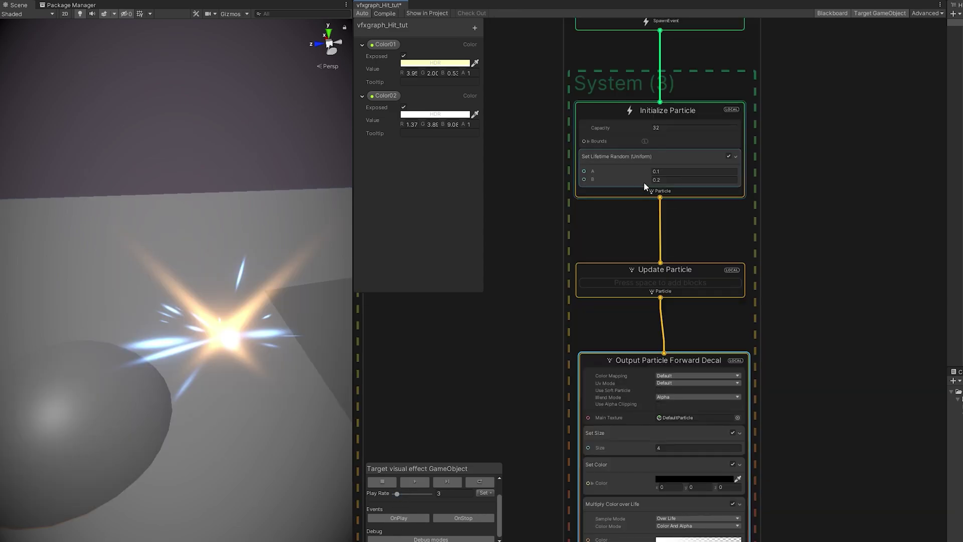
pyautogui.click(669, 173)
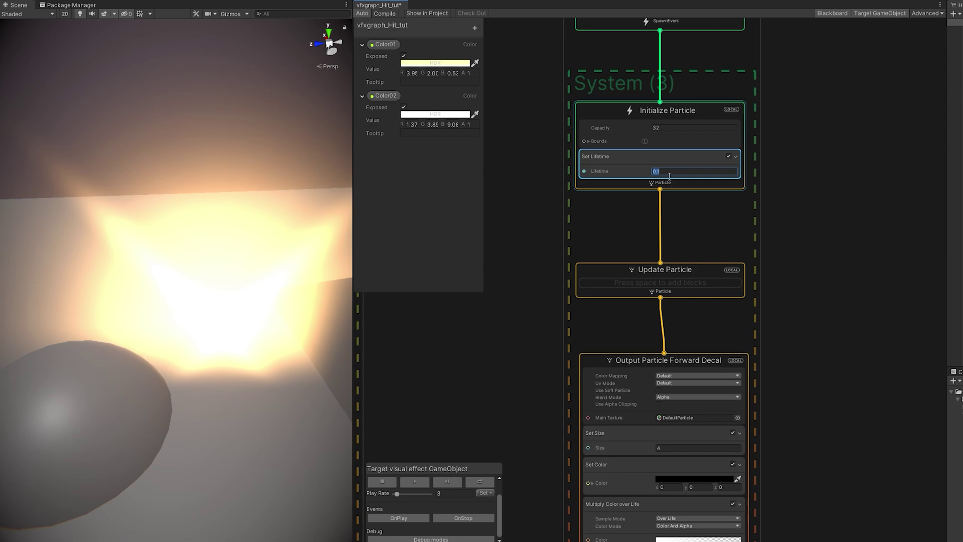
pyautogui.click(414, 485)
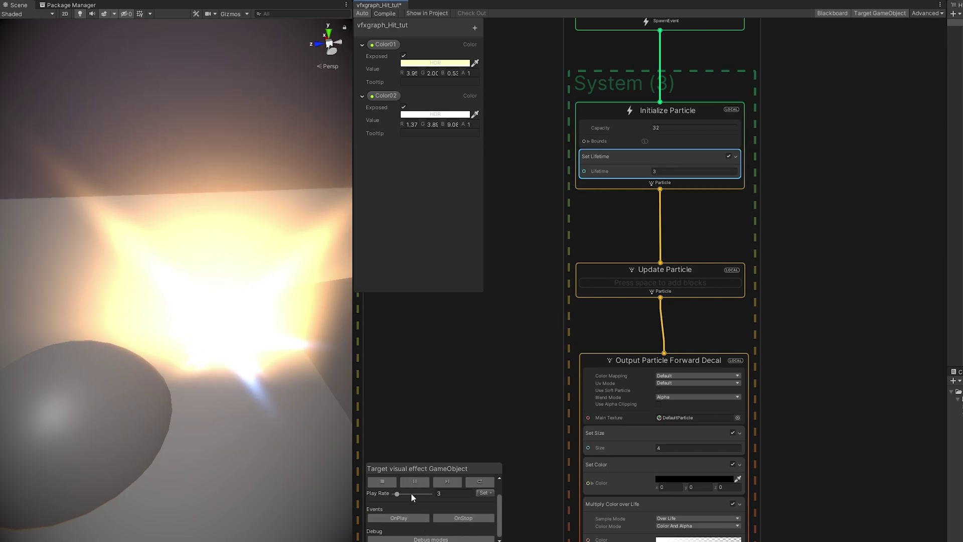
pyautogui.click(402, 493)
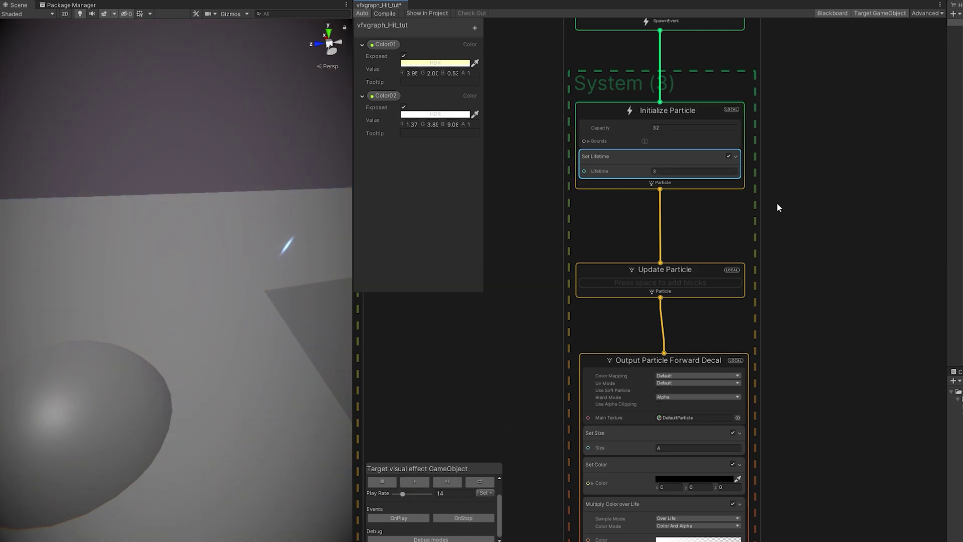
# Reposition the vfxgraph_Hit_tut object along its Z axis between the sphere and the pyramid and replay the effect
pyautogui.keyDown('alt'); pyautogui.moveTo(246, 337); pyautogui.dragTo(210, 245); pyautogui.keyUp('alt')
pyautogui.click(209, 242)
pyautogui.hotkey('ctrl', 'z')
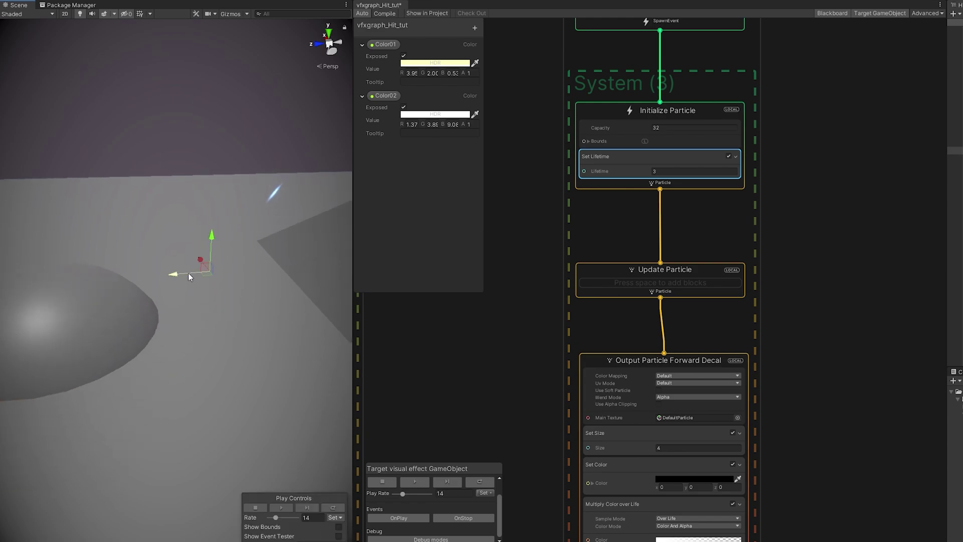
pyautogui.click(277, 505)
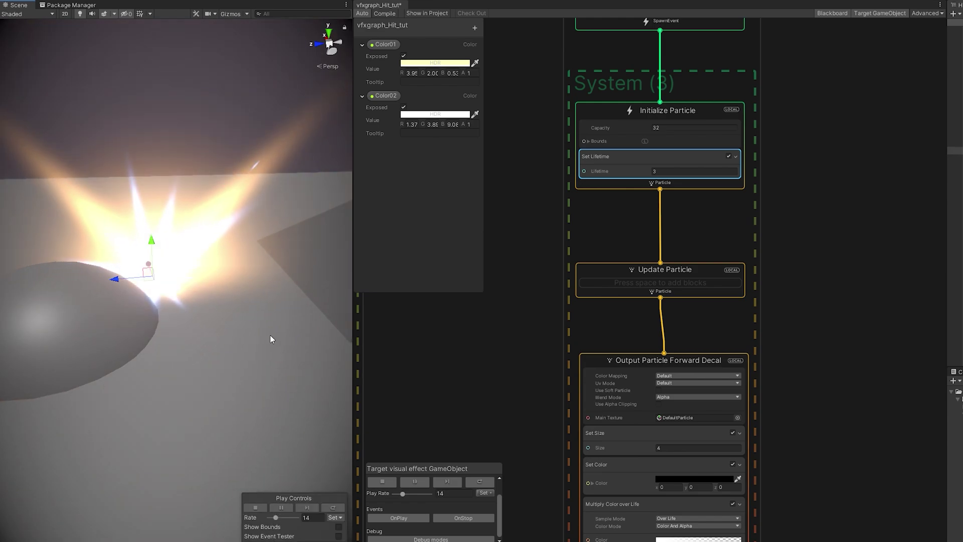
pyautogui.keyDown('alt'); pyautogui.moveTo(270, 335); pyautogui.dragTo(136, 332); pyautogui.keyUp('alt')
pyautogui.moveTo(135, 332); pyautogui.dragTo(136, 331, button='right')
pyautogui.press('a')
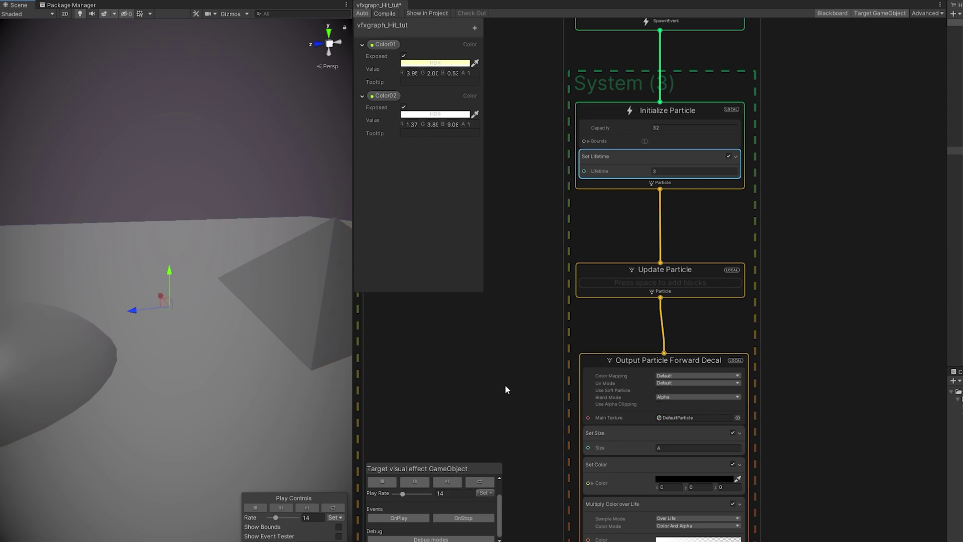
# Set the Forward Decal's Set Size to 1 and play the effect
pyautogui.click(670, 449)
pyautogui.write('1')
pyautogui.click(397, 518)
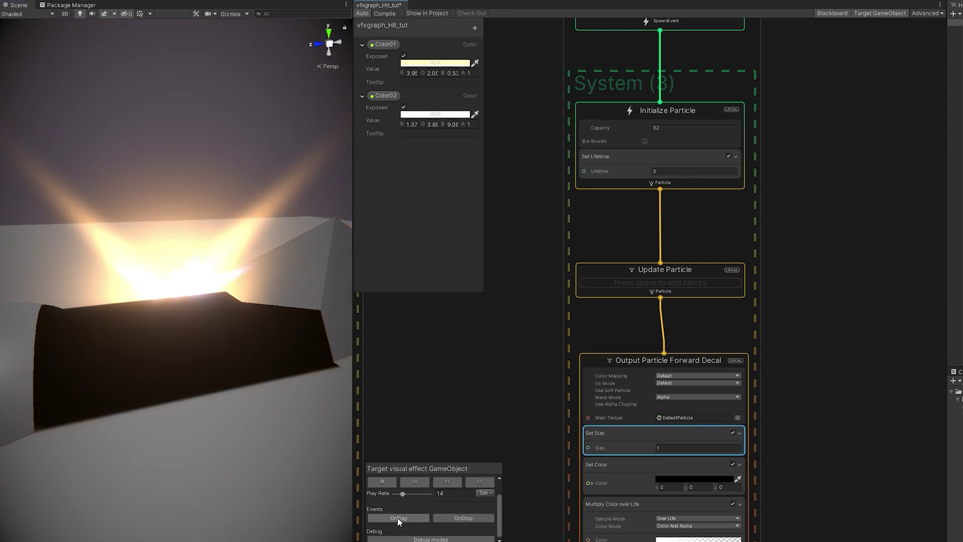
# Select the vfxgraph_Hit_tut object and try rotating it so the black decal projects flat onto the ground
pyautogui.keyDown('alt'); pyautogui.moveTo(294, 402); pyautogui.dragTo(345, 405); pyautogui.keyUp('alt')
pyautogui.moveTo(704, 204); pyautogui.dragTo(768, 276, button='middle')
pyautogui.scroll(3, 701, 255)
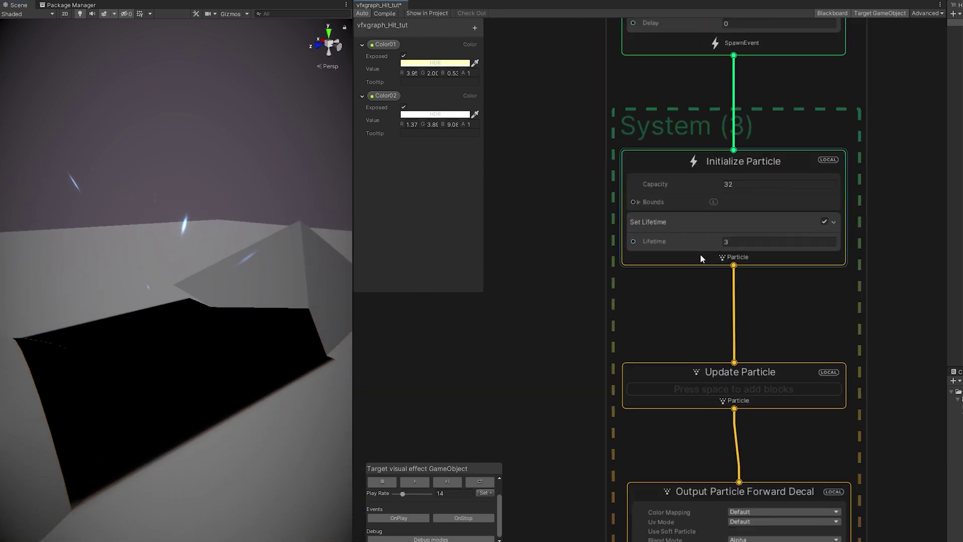
pyautogui.moveTo(564, 298); pyautogui.dragTo(588, 292, button='middle')
pyautogui.click(955, 151)
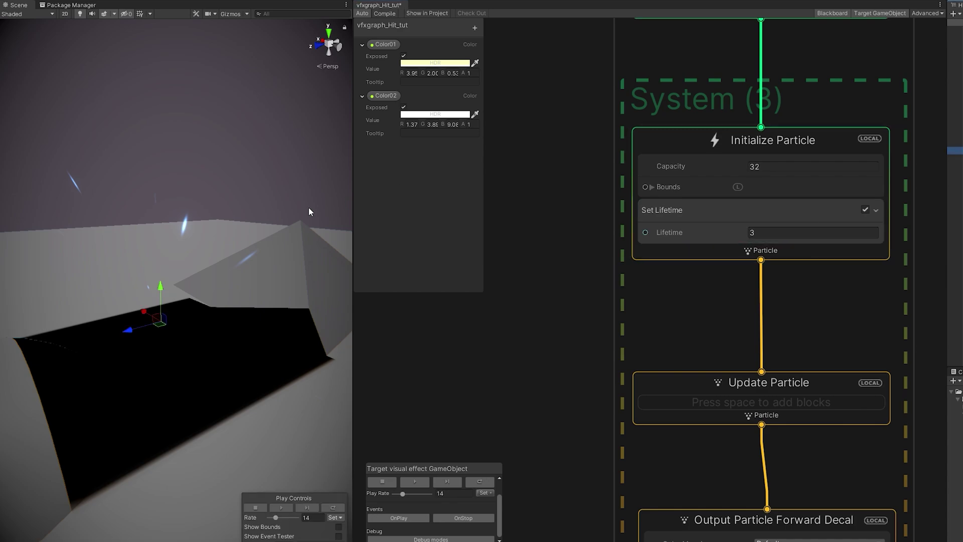
pyautogui.moveTo(143, 293); pyautogui.dragTo(70, 372)
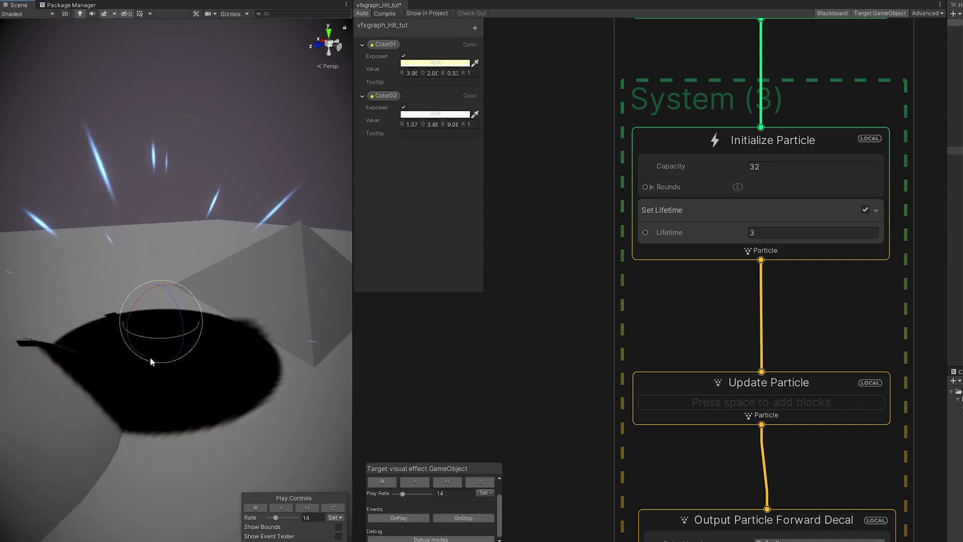
pyautogui.moveTo(150, 360); pyautogui.dragTo(175, 305)
# Add a Set Angle block with X at -90 below the decal system's Set Lifetime and restore the play rate to 100
pyautogui.click(694, 225)
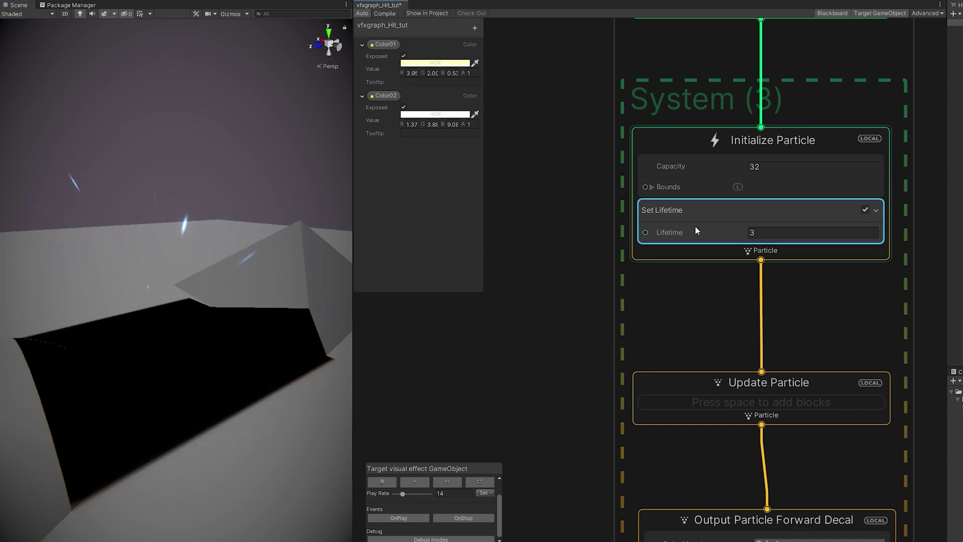
pyautogui.press('space')
pyautogui.write('set angle')
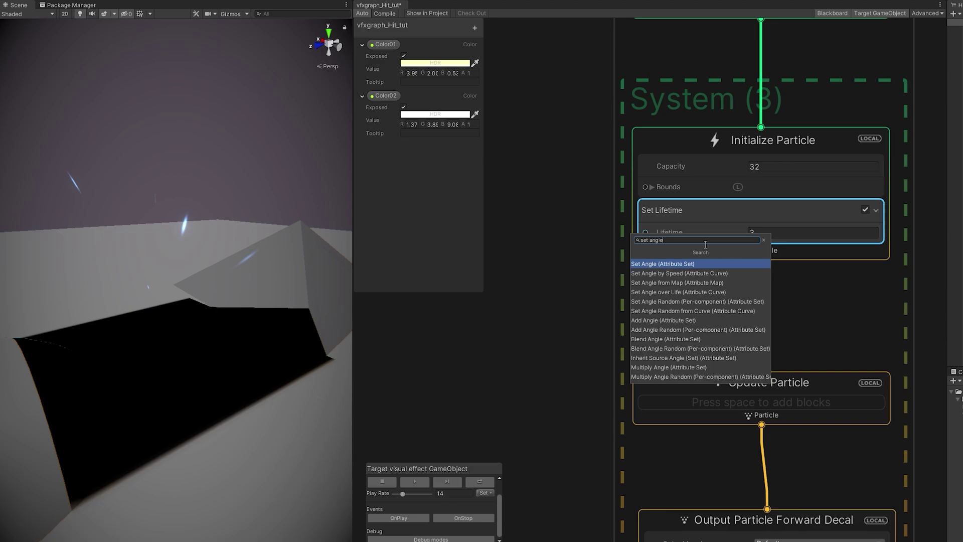
pyautogui.press('Return')
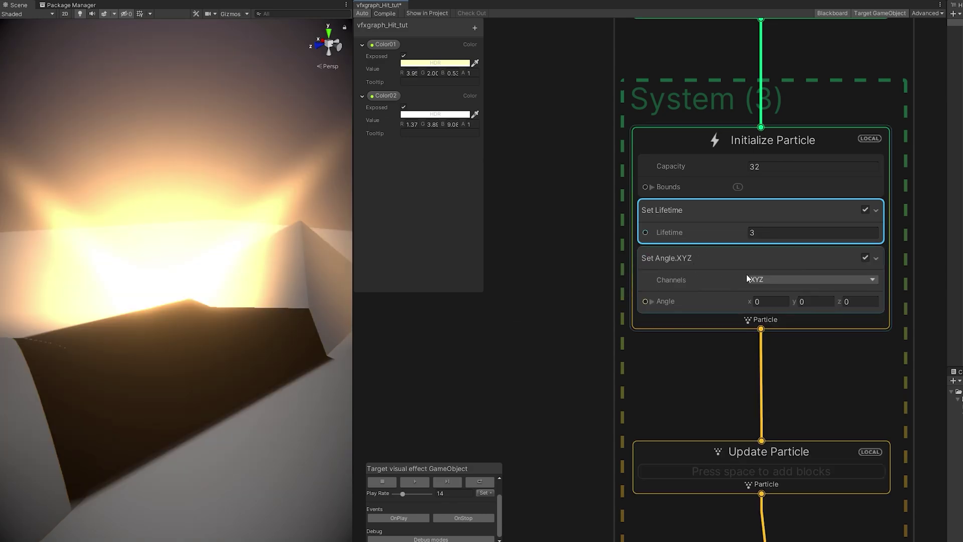
pyautogui.click(779, 303)
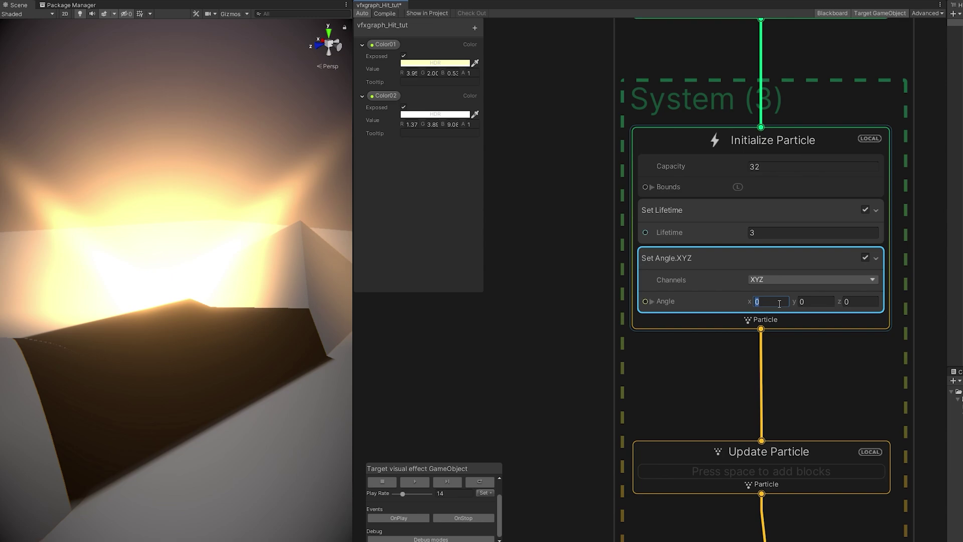
pyautogui.click(411, 492)
pyautogui.click(414, 483)
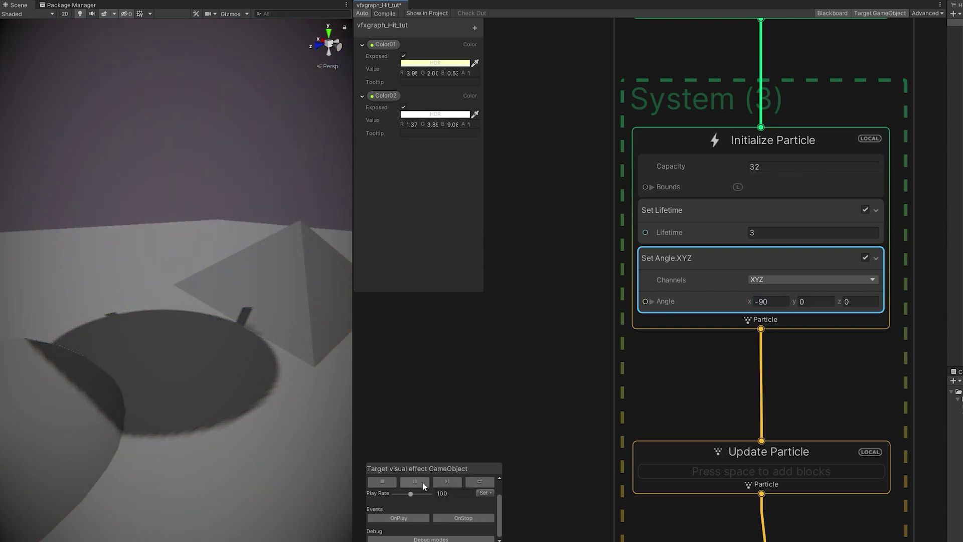
# Assign the Default-Particle texture as the Forward Decal's main texture and play the effect
pyautogui.moveTo(552, 457); pyautogui.dragTo(535, 178, button='middle')
pyautogui.moveTo(866, 397); pyautogui.dragTo(874, 324, button='middle')
pyautogui.click(869, 322)
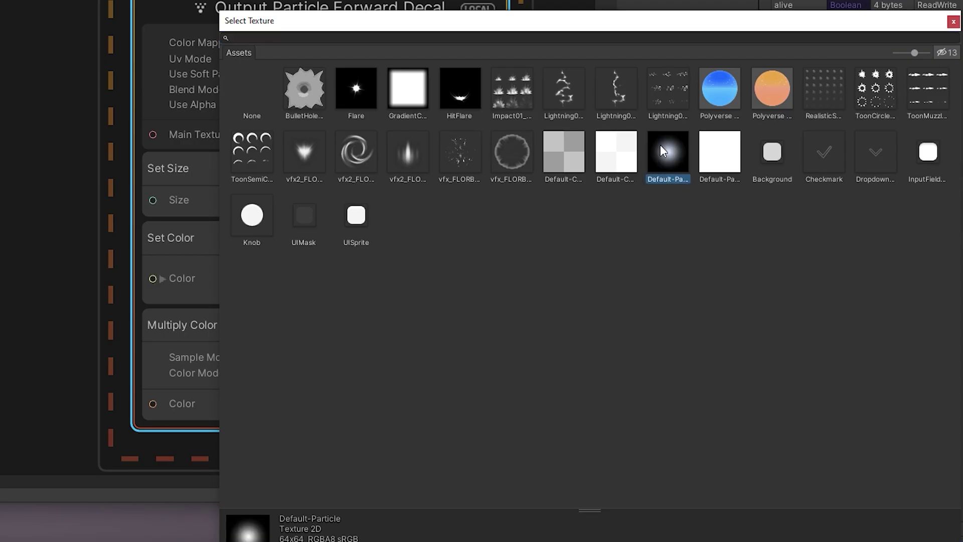
pyautogui.doubleClick(661, 147)
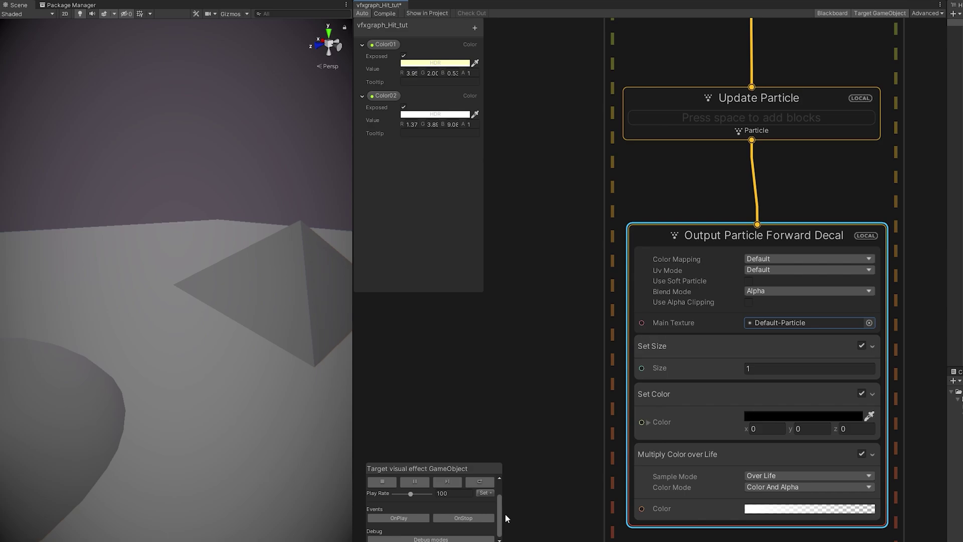
pyautogui.click(408, 518)
pyautogui.click(404, 520)
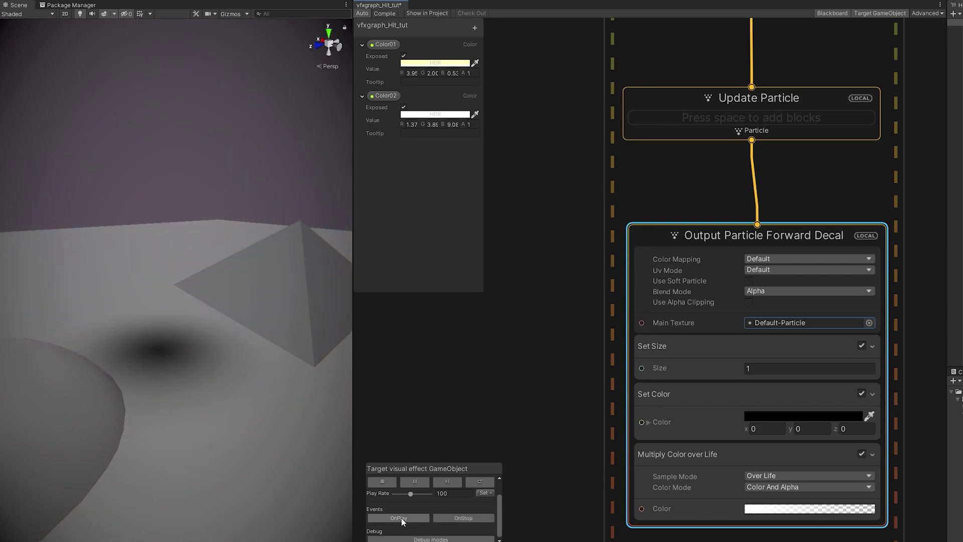
pyautogui.click(404, 519)
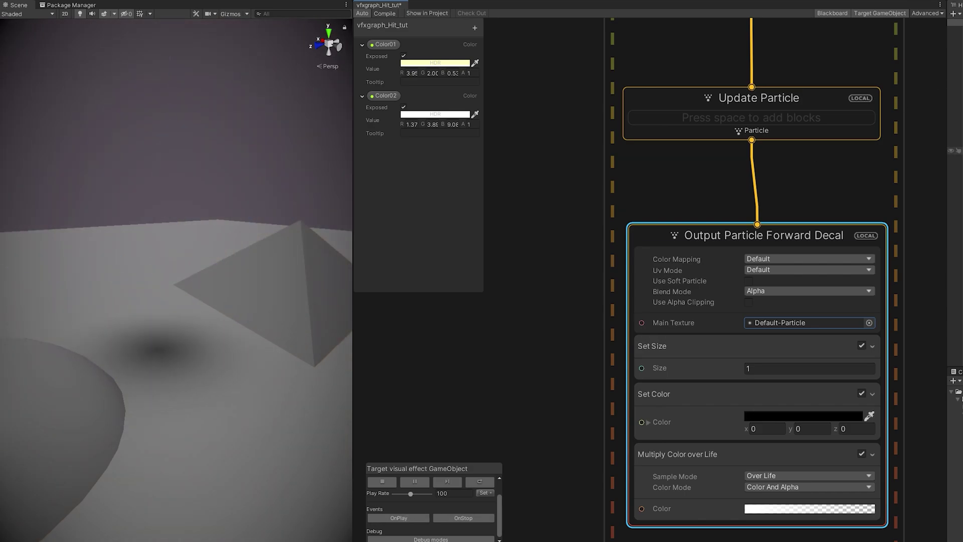
# Try the BulletHole01 texture on the Forward Decal with size 0.2 and a 0.273584 grey colour
pyautogui.click(954, 150)
pyautogui.scroll(-4, 259, 367)
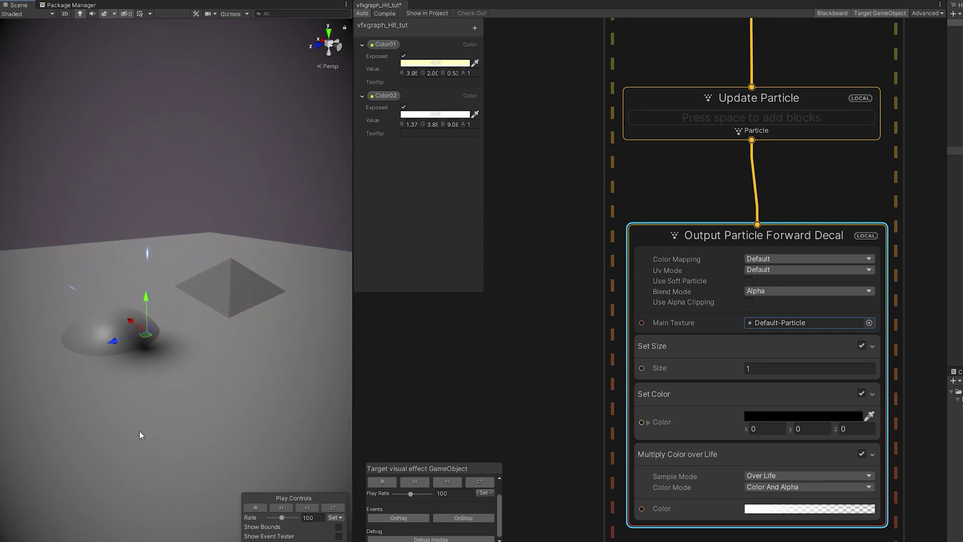
pyautogui.scroll(4, 140, 421)
pyautogui.moveTo(107, 392); pyautogui.dragTo(169, 369, button='middle')
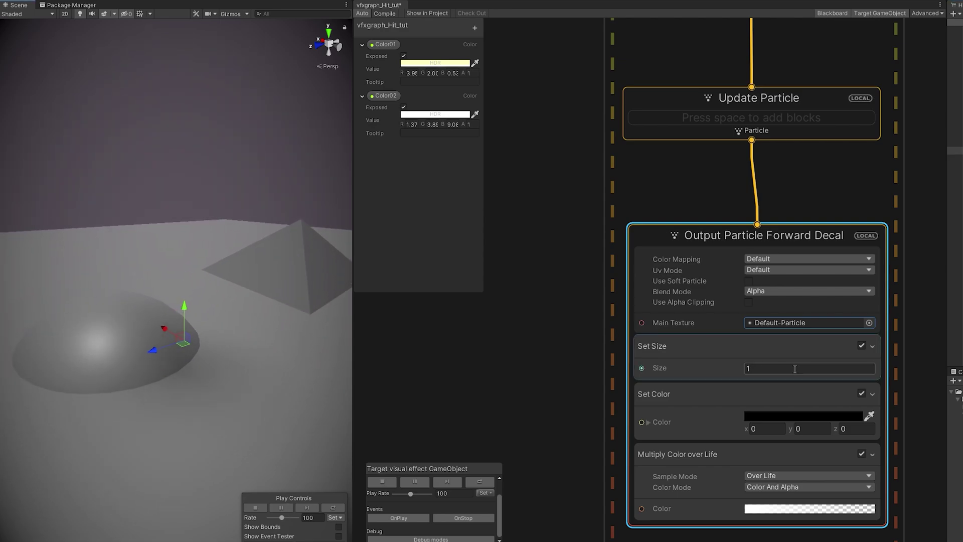
pyautogui.click(869, 322)
pyautogui.click(743, 300)
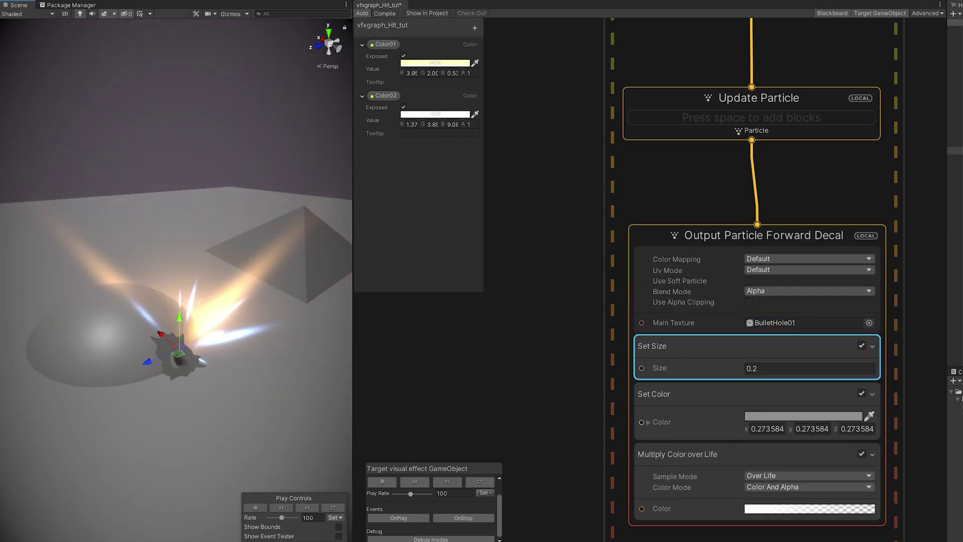
# Play the effect and examine the bullet hole decal at the sphere's edge from several angles
pyautogui.press('d')
pyautogui.moveTo(196, 395); pyautogui.dragTo(148, 397, button='right')
pyautogui.keyDown('alt'); pyautogui.moveTo(148, 399); pyautogui.dragTo(139, 397); pyautogui.keyUp('alt')
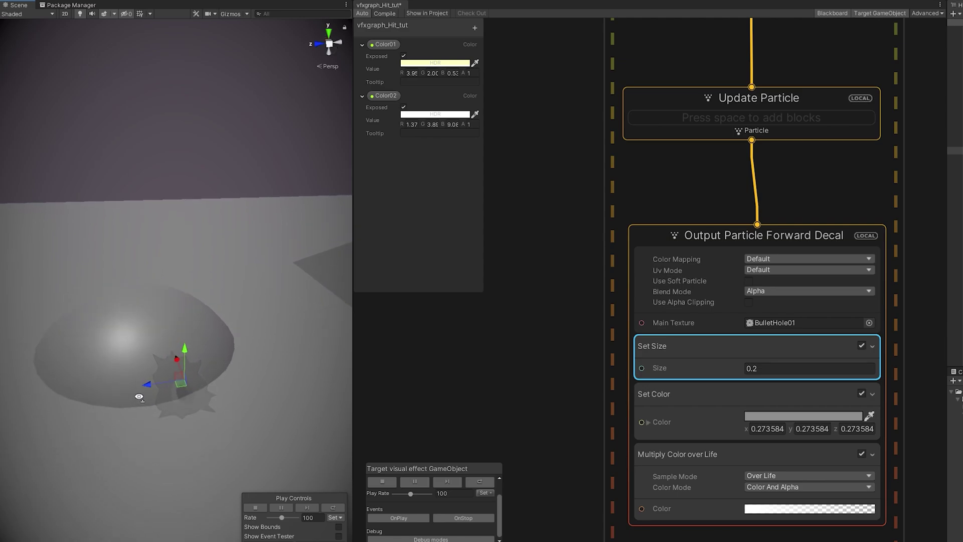
pyautogui.click(386, 515)
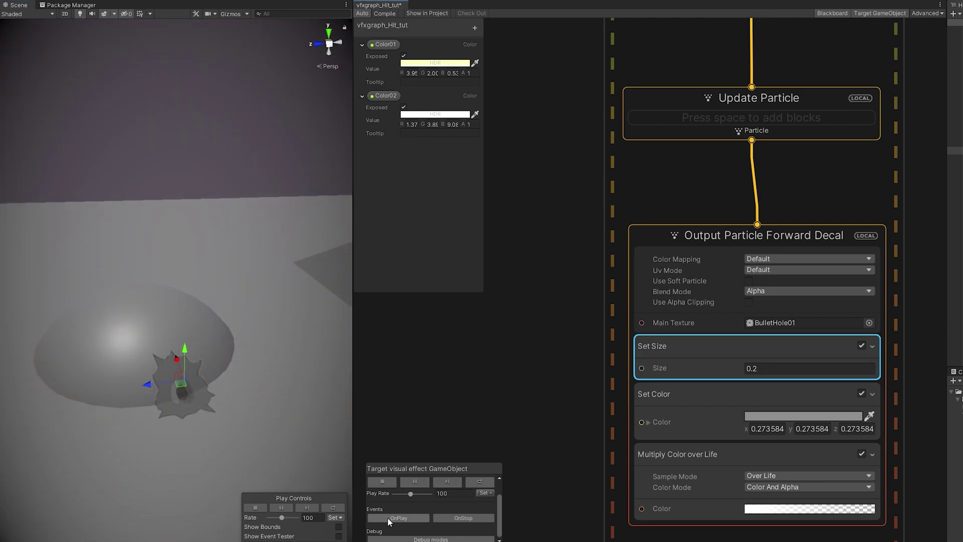
pyautogui.keyDown('alt'); pyautogui.moveTo(80, 346); pyautogui.dragTo(312, 445); pyautogui.keyUp('alt')
pyautogui.click(395, 519)
pyautogui.scroll(-5, 258, 465)
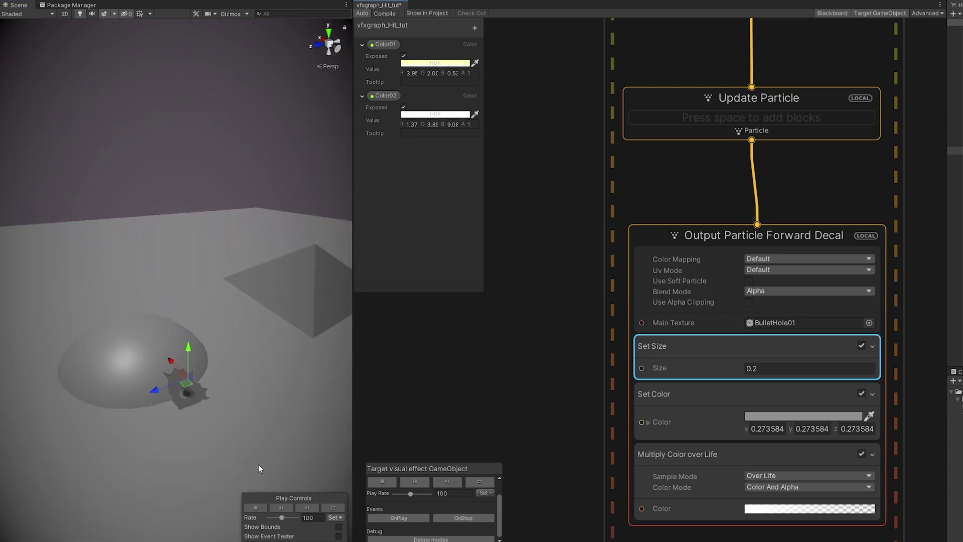
# Move the effect object to the pyramid's base corner and play the bullet hole decal there
pyautogui.moveTo(234, 322); pyautogui.dragTo(251, 316)
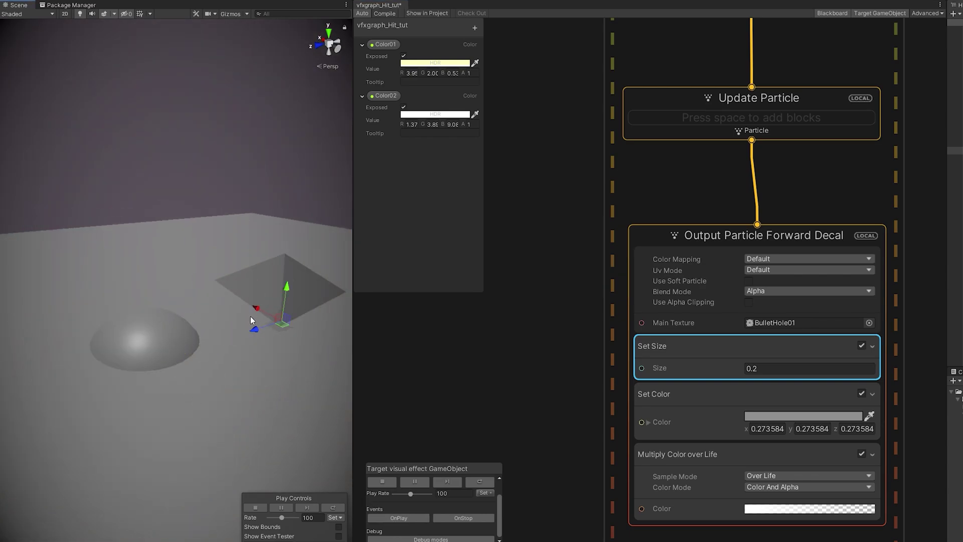
pyautogui.scroll(5, 251, 316)
pyautogui.moveTo(325, 327); pyautogui.dragTo(158, 335, button='middle')
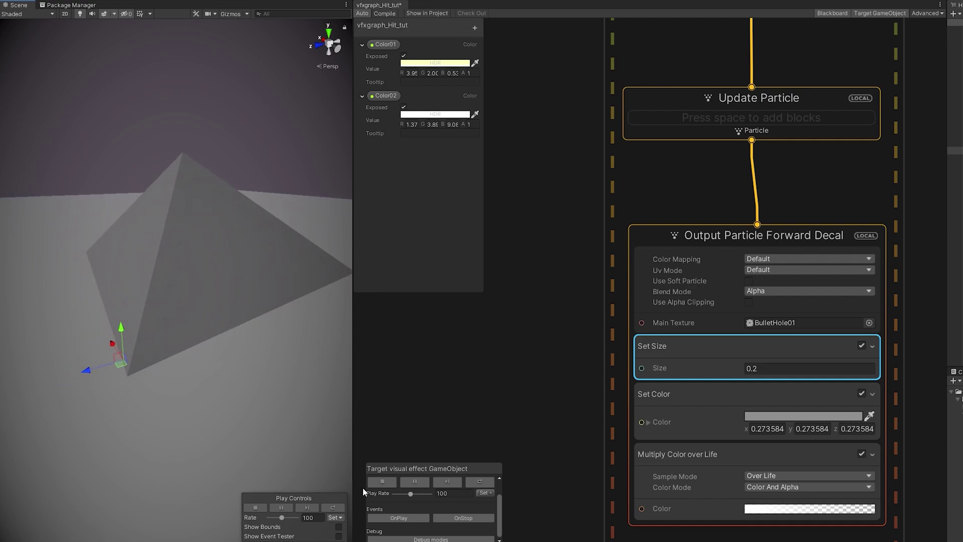
pyautogui.click(398, 518)
pyautogui.moveTo(194, 430); pyautogui.dragTo(230, 441, button='middle')
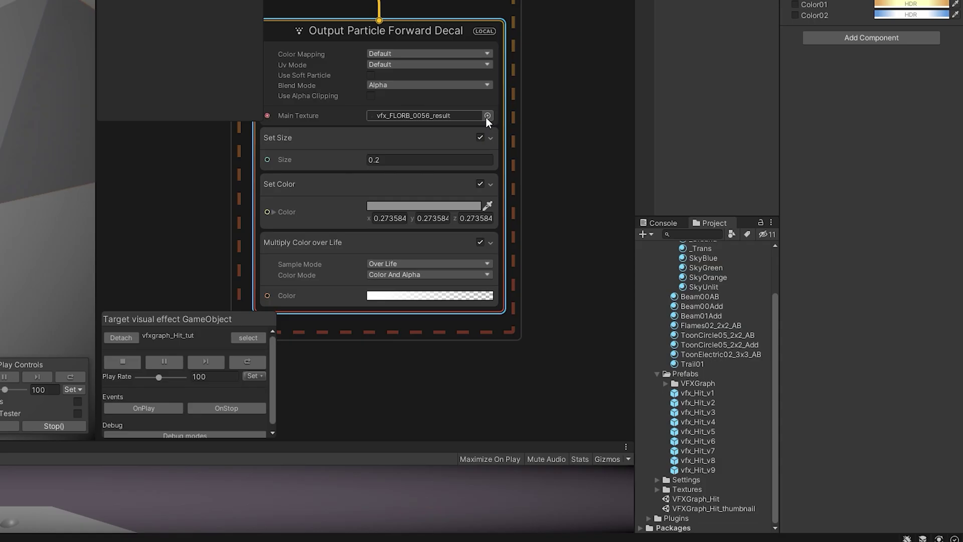
# Assign the Default-Particle texture to the Forward Decal, set its Set Color to black and play the effect
pyautogui.click(485, 115)
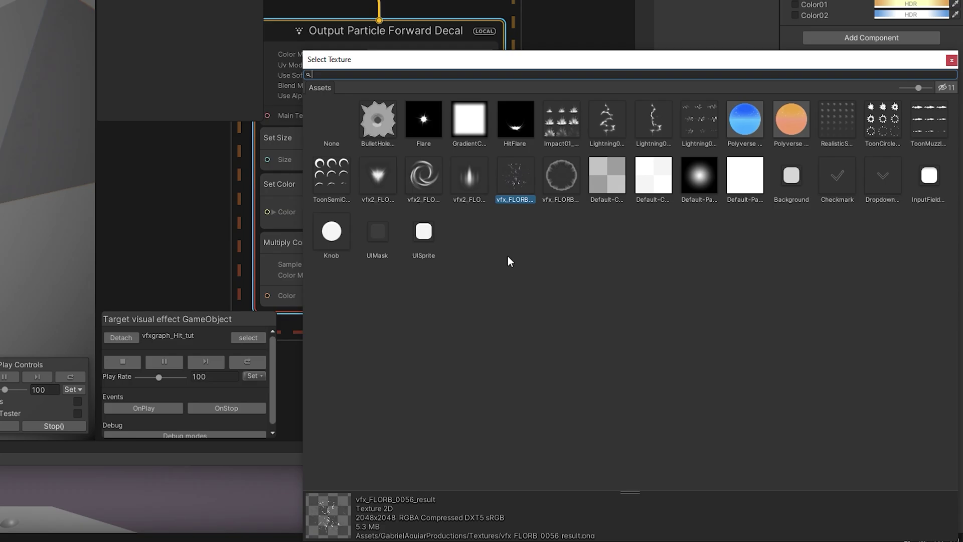
pyautogui.doubleClick(712, 176)
pyautogui.click(755, 359)
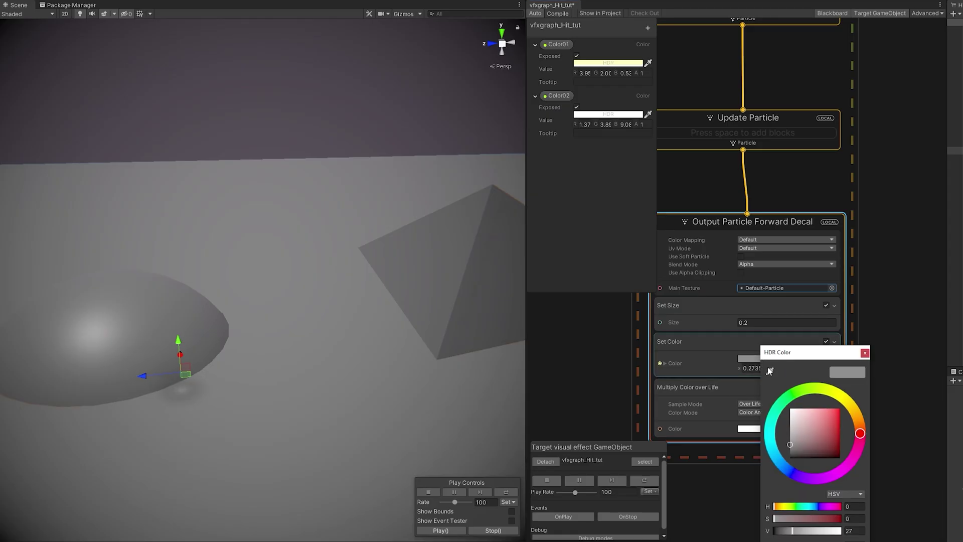
pyautogui.click(582, 517)
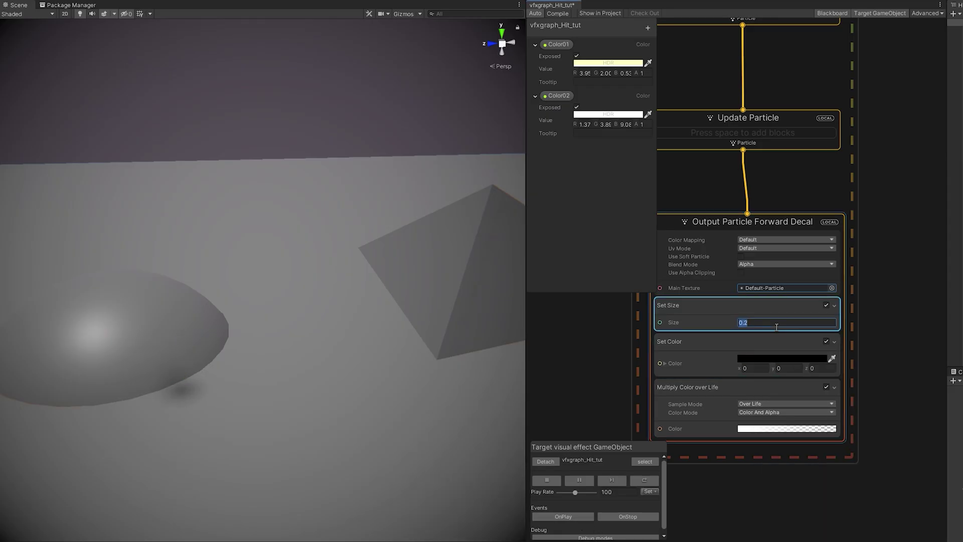
# Set the Forward Decal's size to 1 and replay the effect from a wider view
pyautogui.write('1')
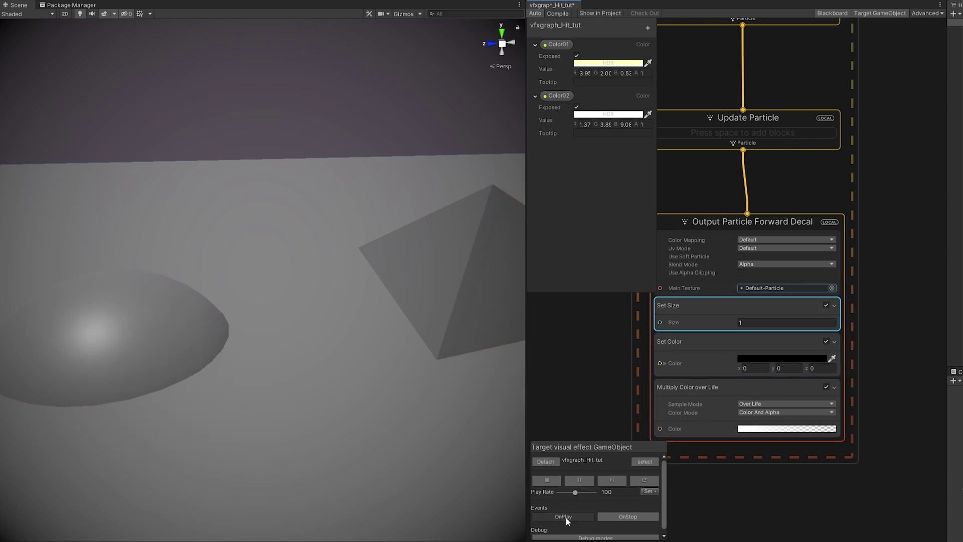
pyautogui.click(566, 516)
pyautogui.scroll(-5, 316, 465)
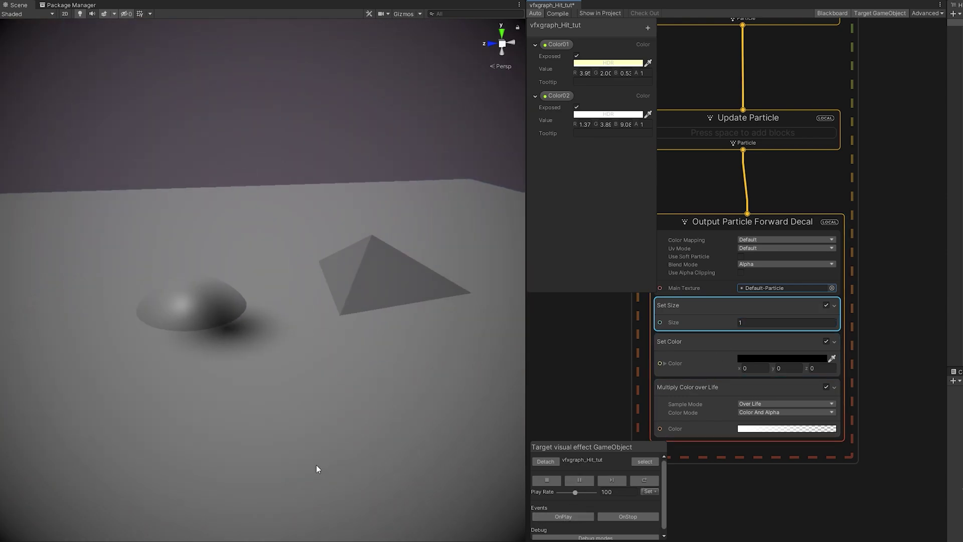
pyautogui.click(557, 515)
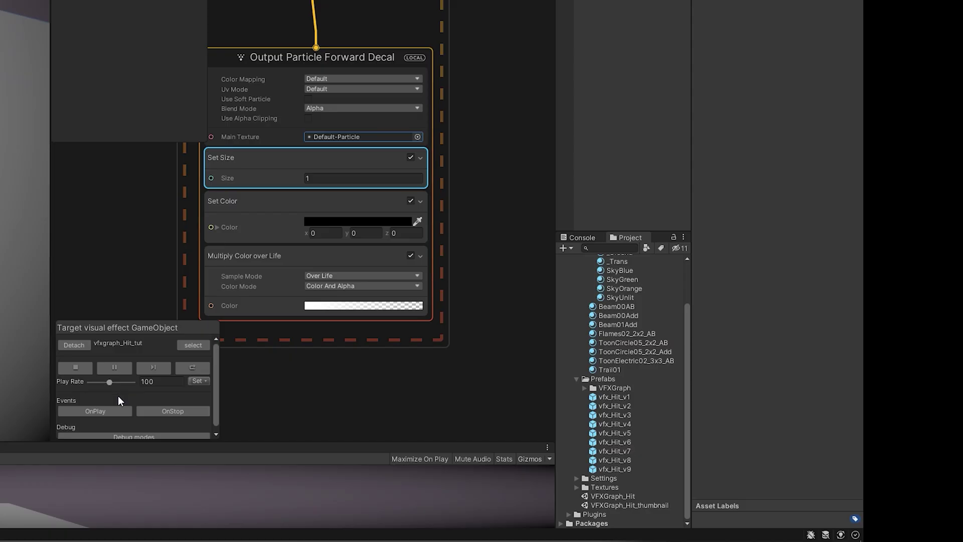
pyautogui.click(119, 410)
# Move the System (3) Forward Decal output to the start of the vfxgraph_Hit_tut asset's Output Render Order and replay the effect
pyautogui.scroll(-3, 652, 429)
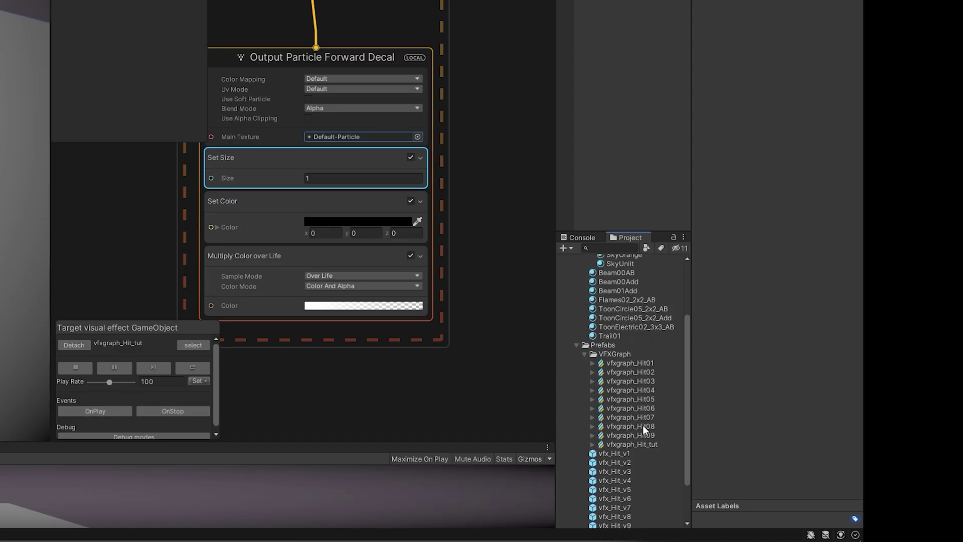
pyautogui.click(641, 413)
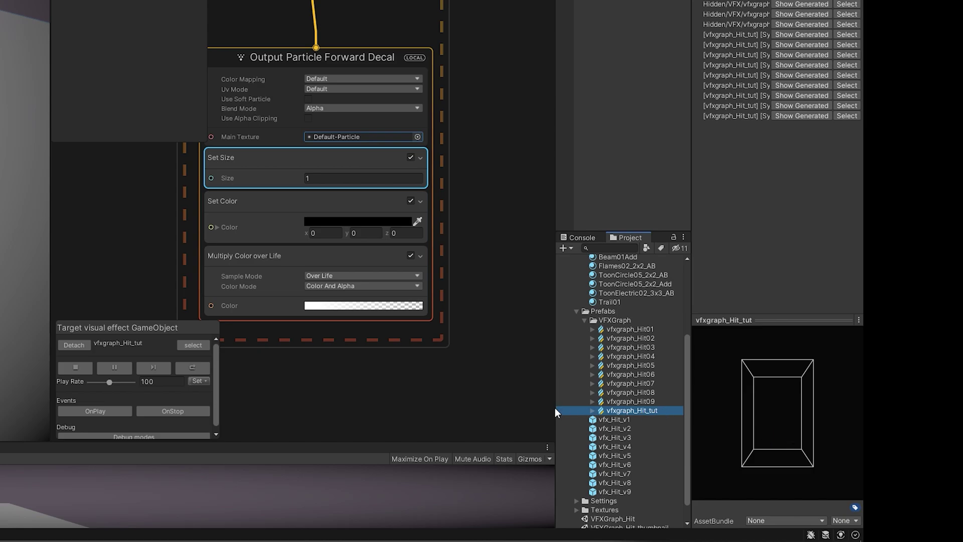
pyautogui.moveTo(560, 410); pyautogui.dragTo(553, 408)
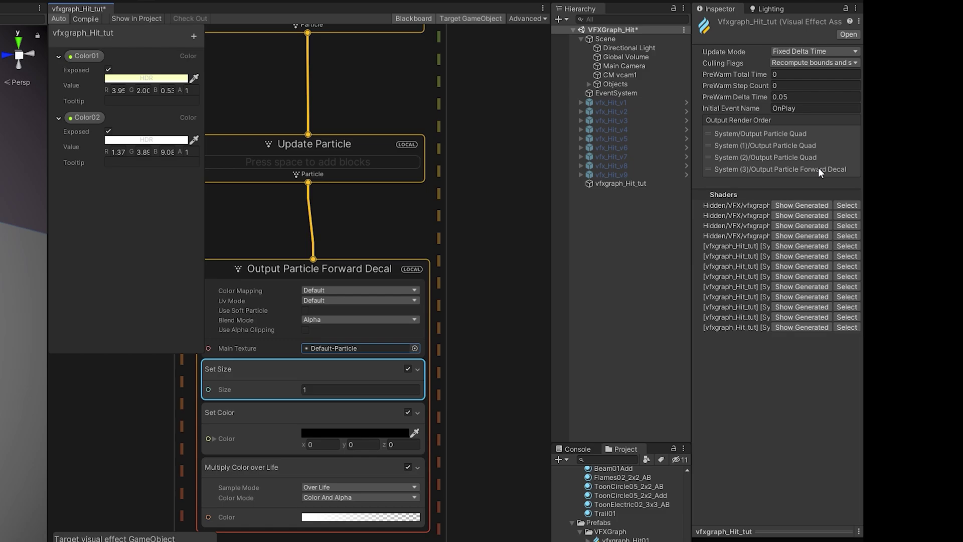
pyautogui.moveTo(813, 168); pyautogui.dragTo(782, 130)
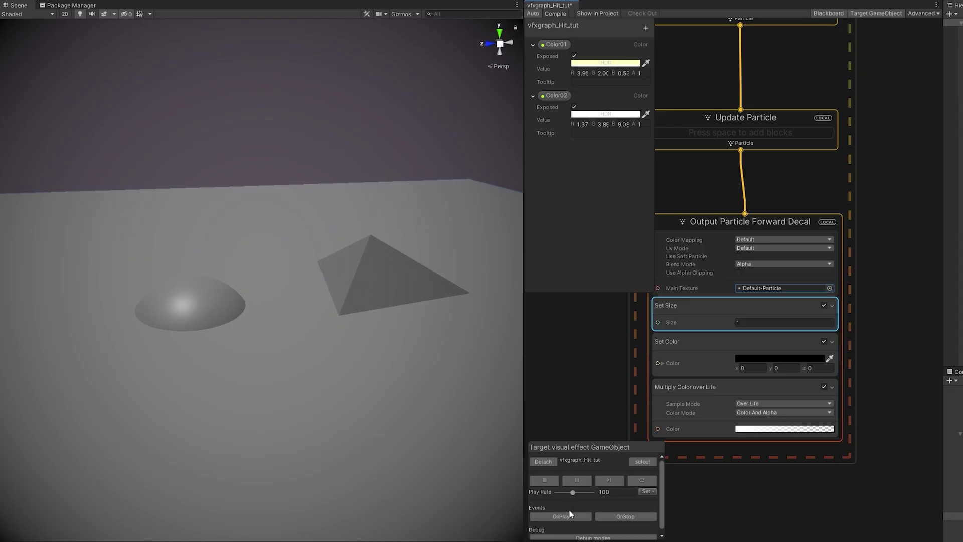
pyautogui.click(326, 514)
pyautogui.click(326, 514)
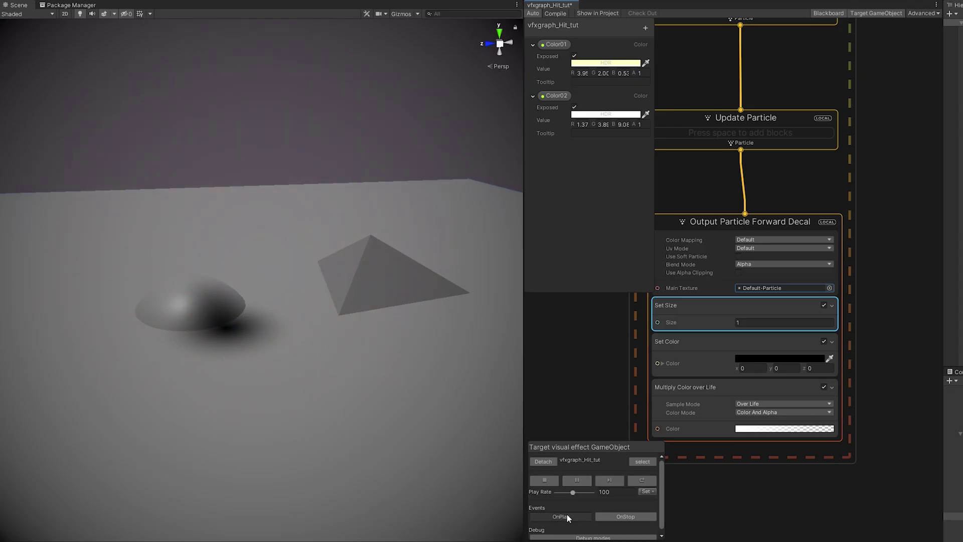
pyautogui.click(567, 516)
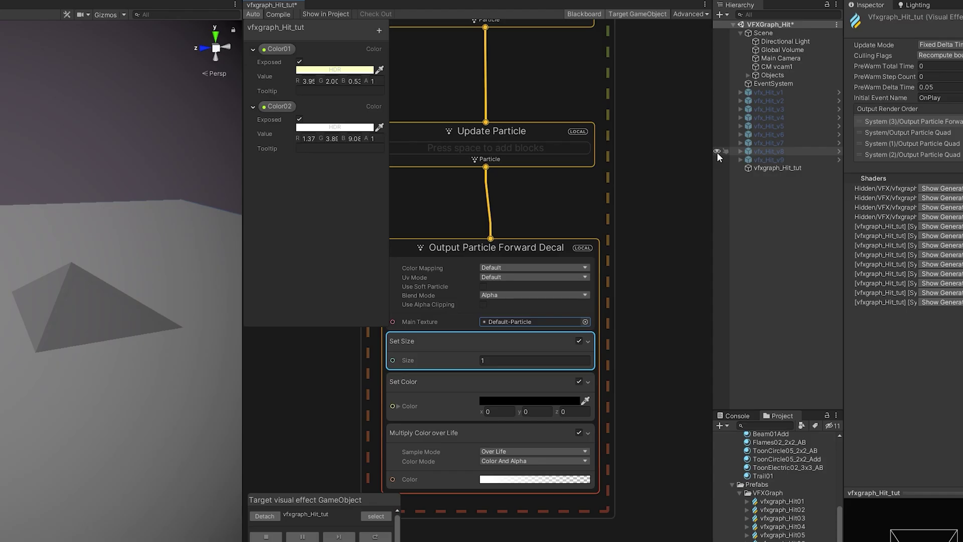
# Deactivate the Objects group to play the effect without scenery, and activate the group again
pyautogui.click(758, 74)
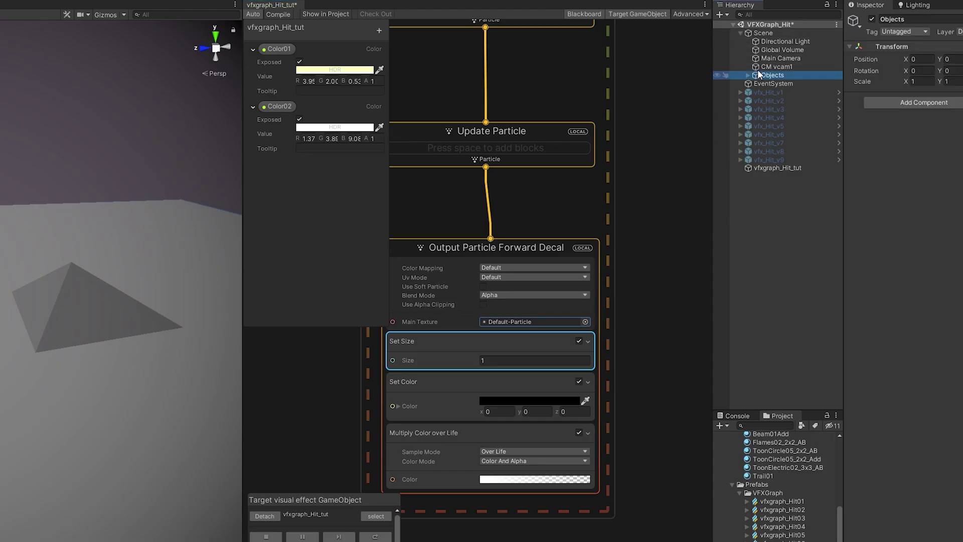
pyautogui.click(872, 19)
pyautogui.click(568, 515)
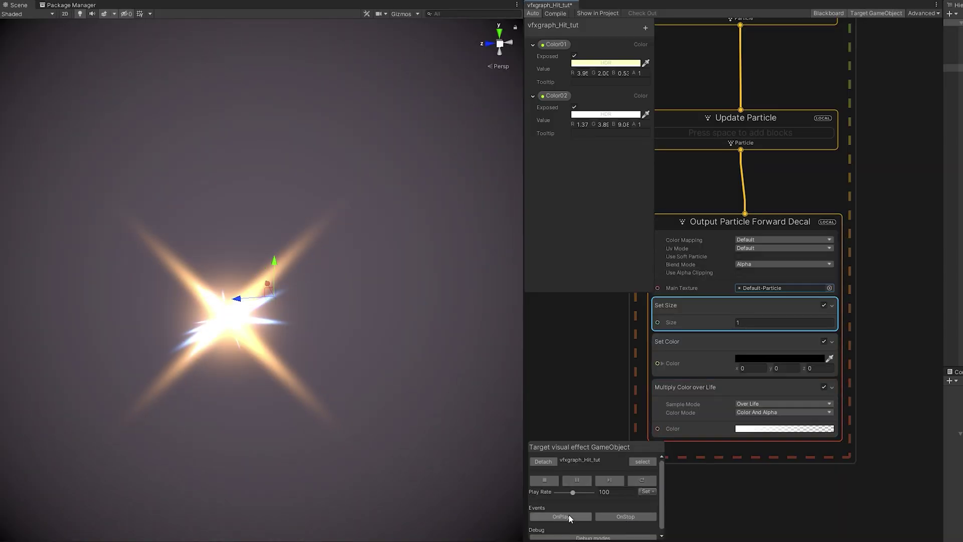
pyautogui.click(568, 515)
pyautogui.click(569, 518)
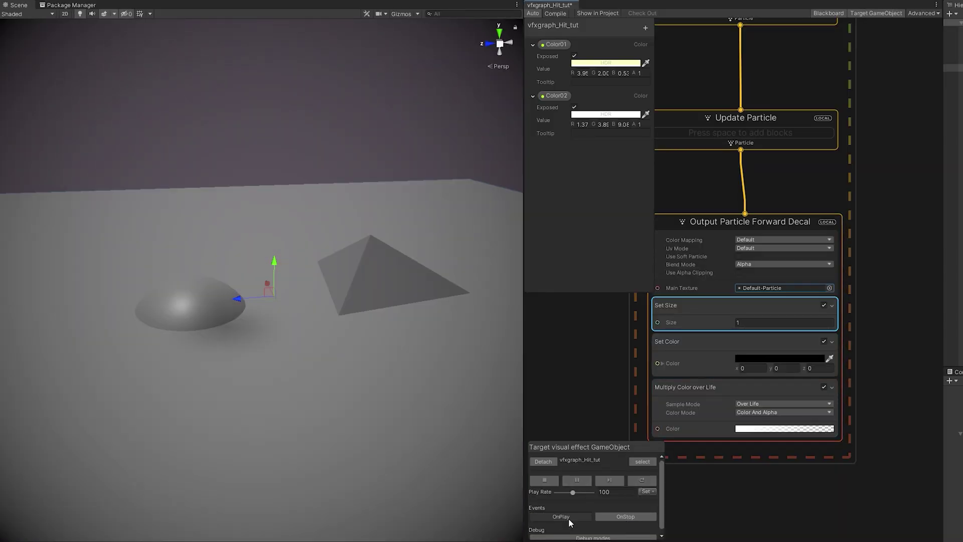
pyautogui.click(558, 516)
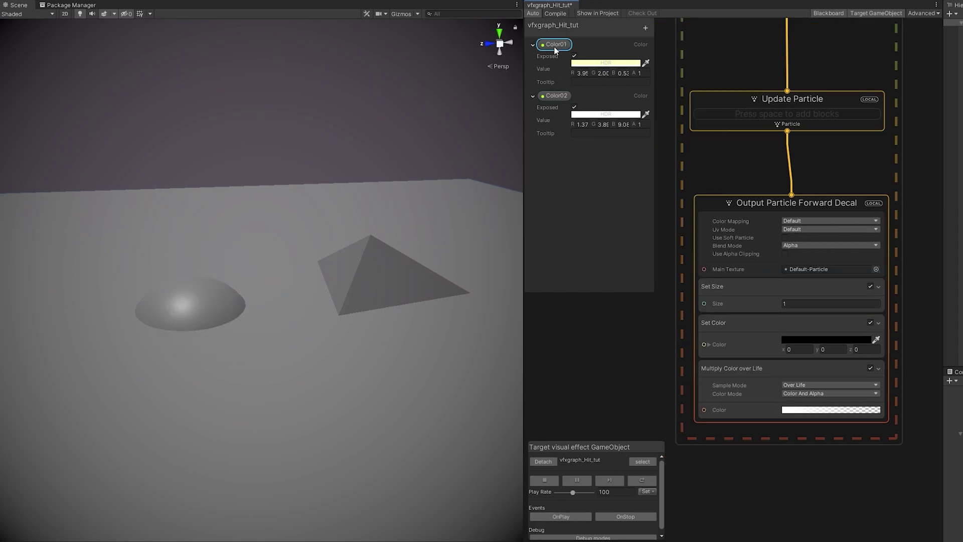
# Feed Color01 through a Multiply node with B at 0.3 into the Forward Decal's Set Color and play the effect
pyautogui.moveTo(619, 336); pyautogui.dragTo(620, 366)
pyautogui.click(604, 389)
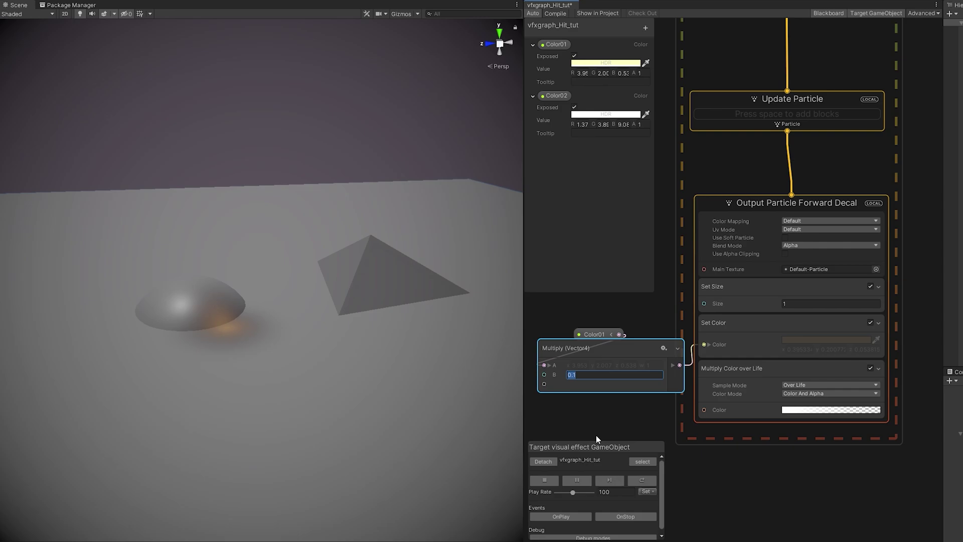
pyautogui.click(559, 515)
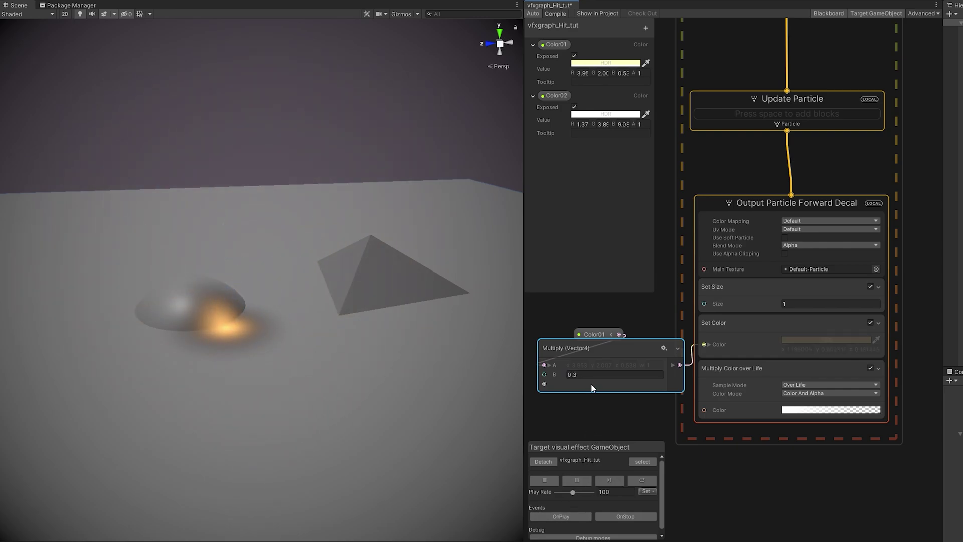
# Set the Multiply node's B value to 0.2 and replay the effect
pyautogui.click(577, 374)
pyautogui.write('.2')
pyautogui.click(547, 517)
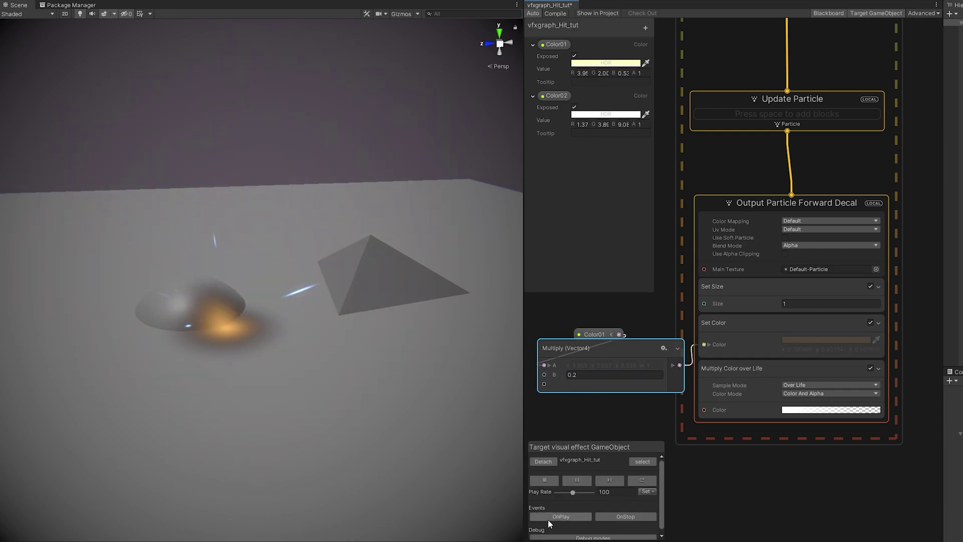